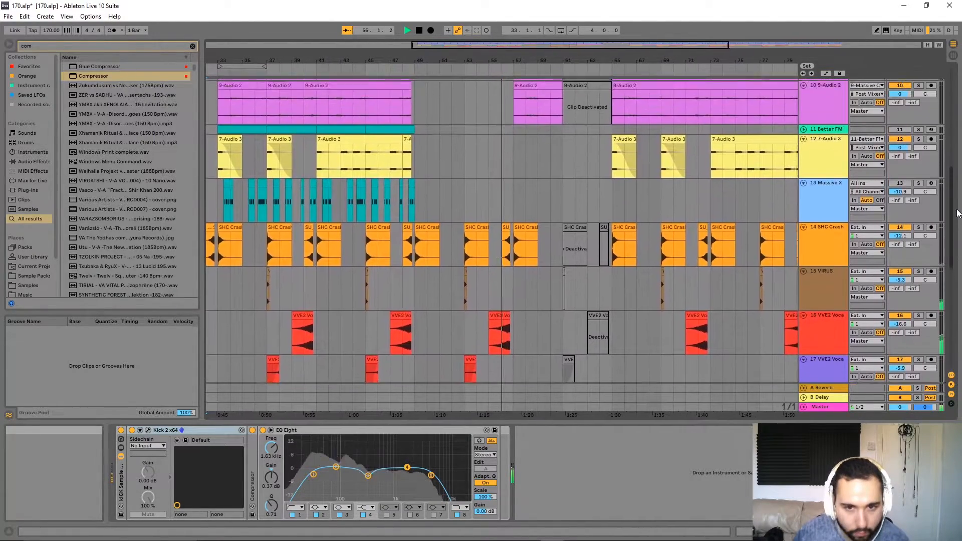
Step: Listen to the arrangement while viewing the upper tracks, and stop playback
drag(948, 179, 941, 132)
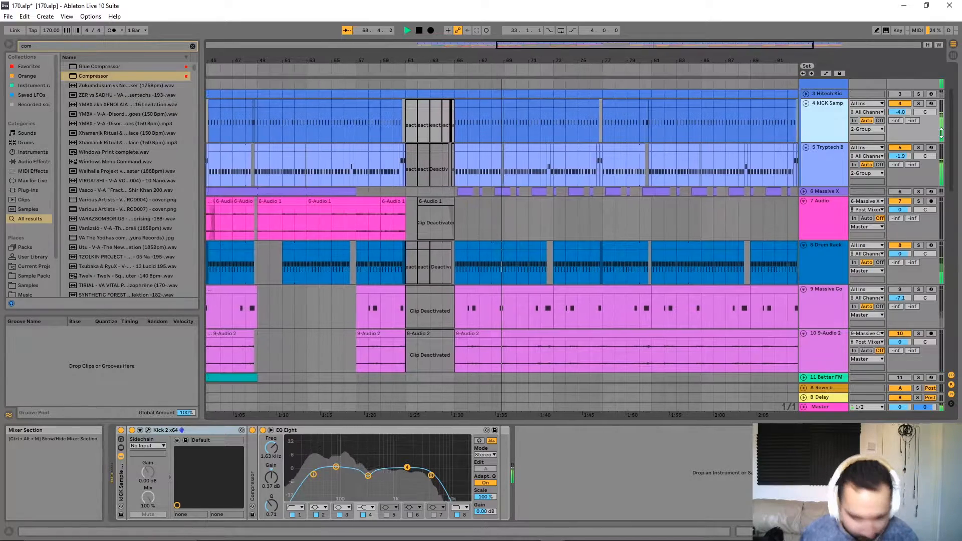
key(space)
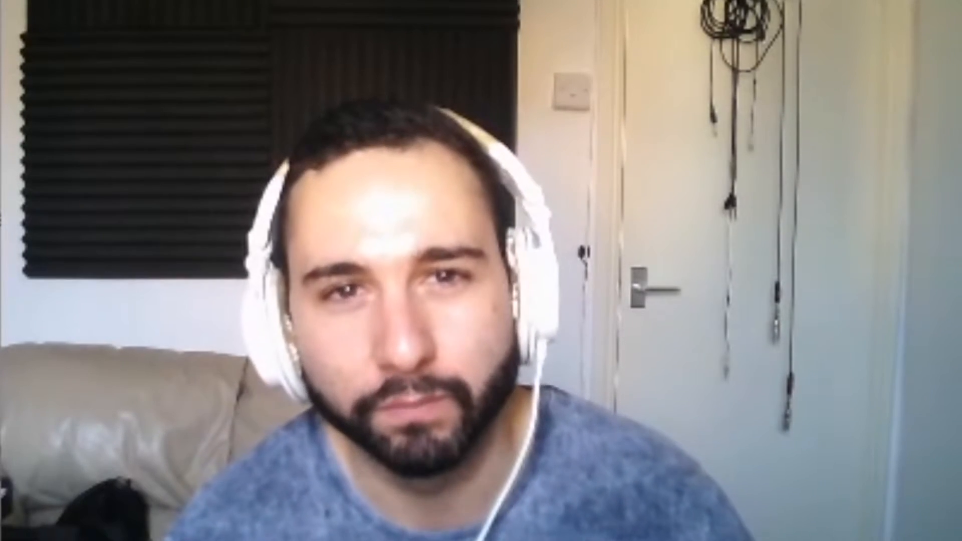
scroll(593, 183, up, 3)
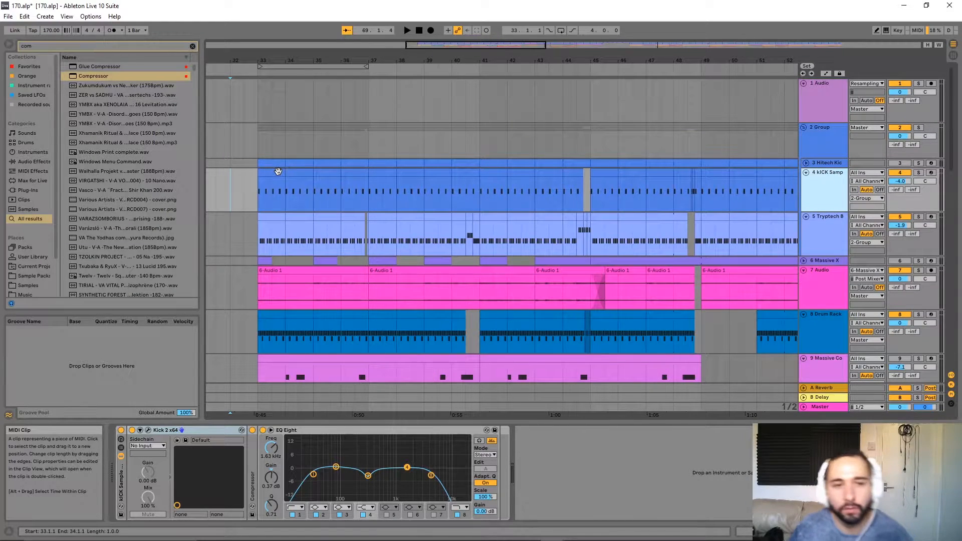
Step: Insert a new MIDI track directly below the kick sample track
click(277, 171)
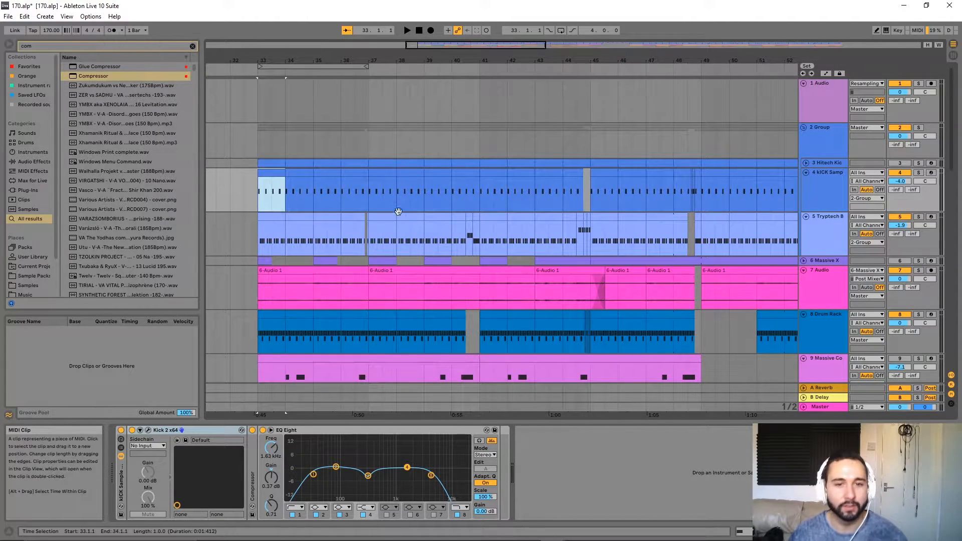
scroll(310, 218, up, 3)
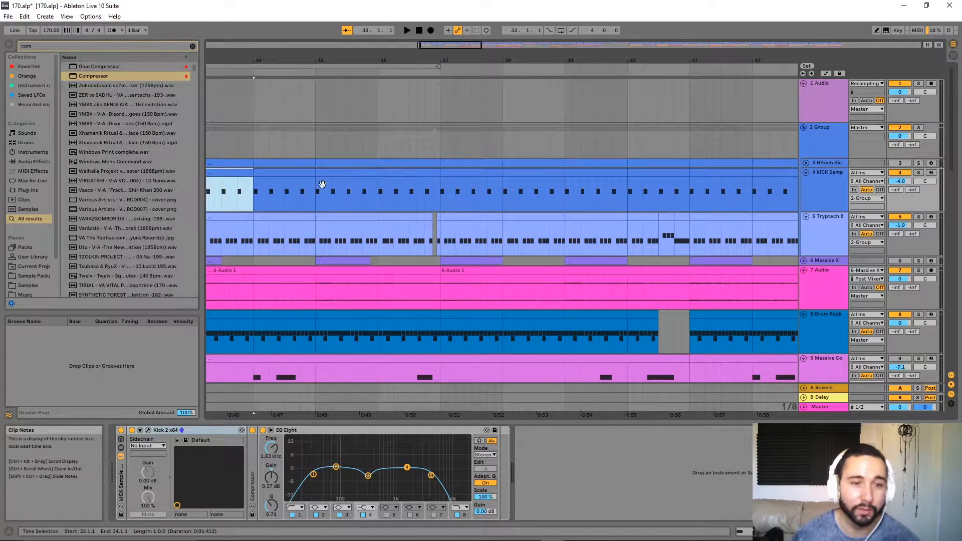
scroll(431, 192, left, 3)
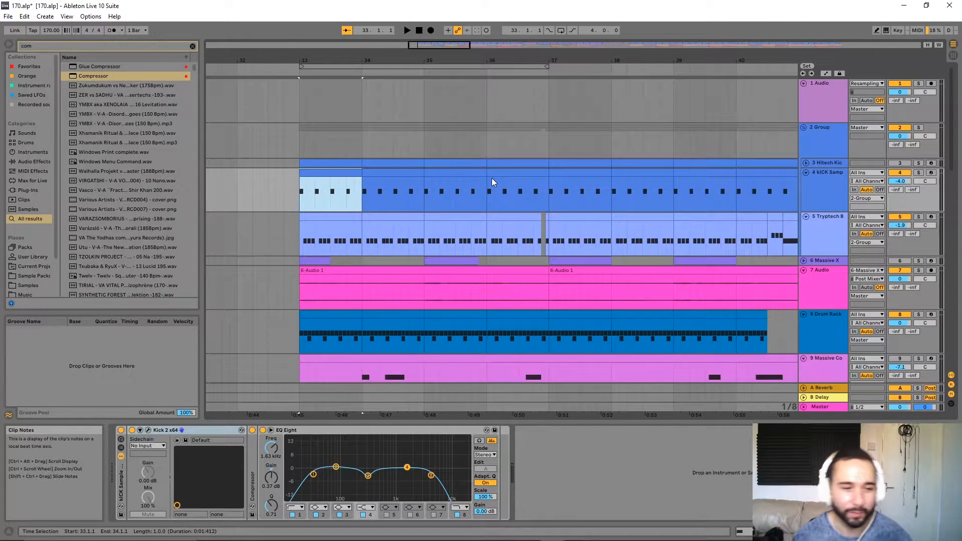
ctrl+alt+drag(551, 195, 493, 216)
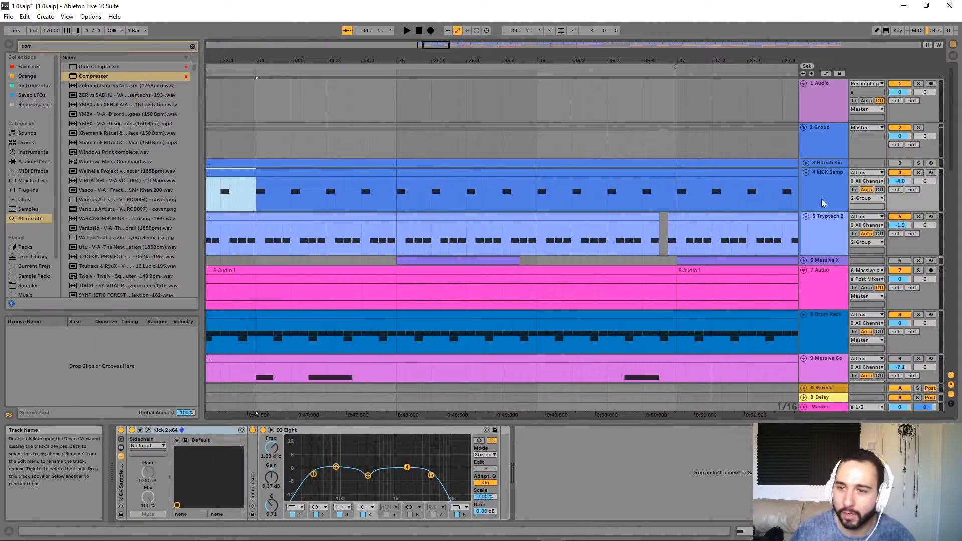
click(826, 200)
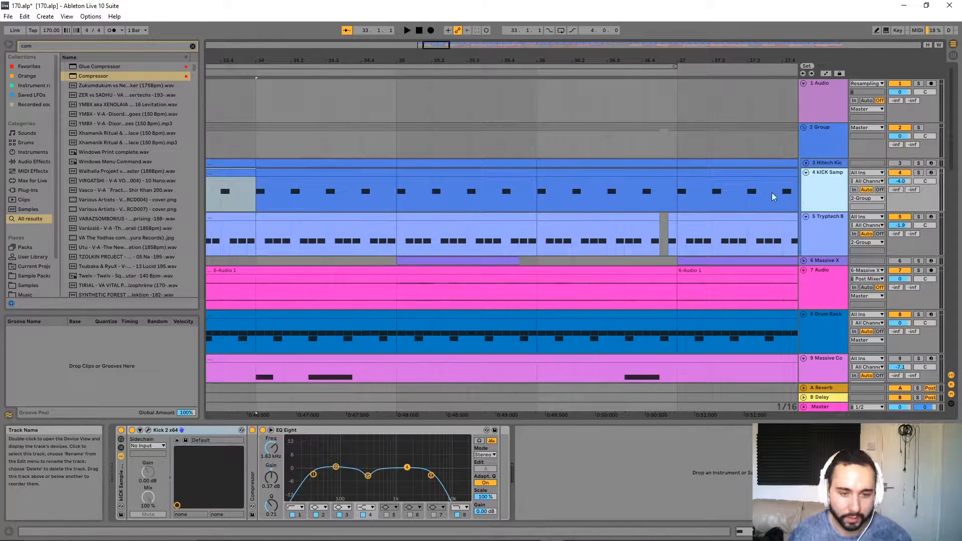
key(ctrl+shift+t)
Step: Copy the kick pattern of bars 33 and 34 onto the new MIDI track and loop those two bars
scroll(423, 204, down, 3)
ctrl+alt+drag(376, 206, 437, 207)
ctrl+drag(390, 170, 392, 224)
key(ctrl+d)
key(ctrl+d)
key(ctrl+d)
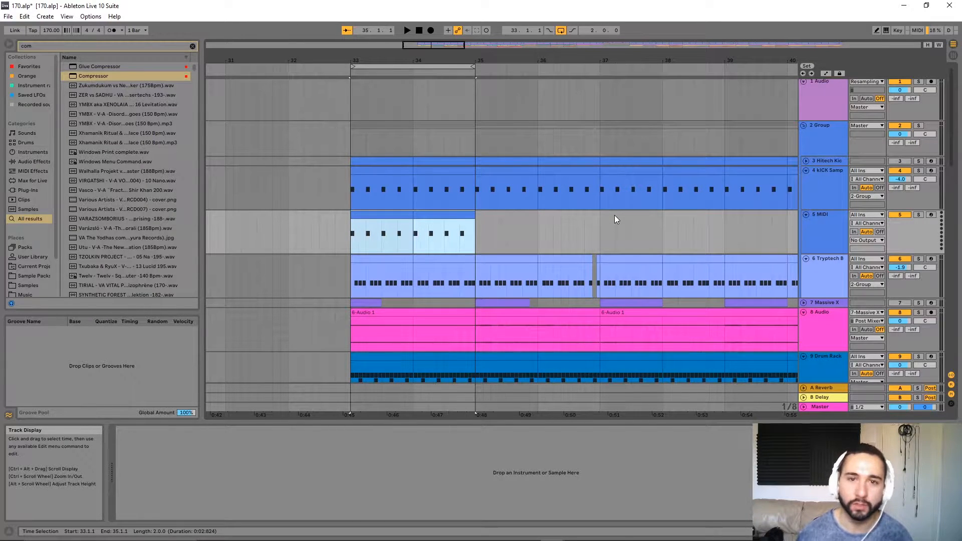
Step: Open the Kick 2 plugin window on the original kick sample track to view its pitch curve
click(823, 172)
scroll(657, 173, down, 1)
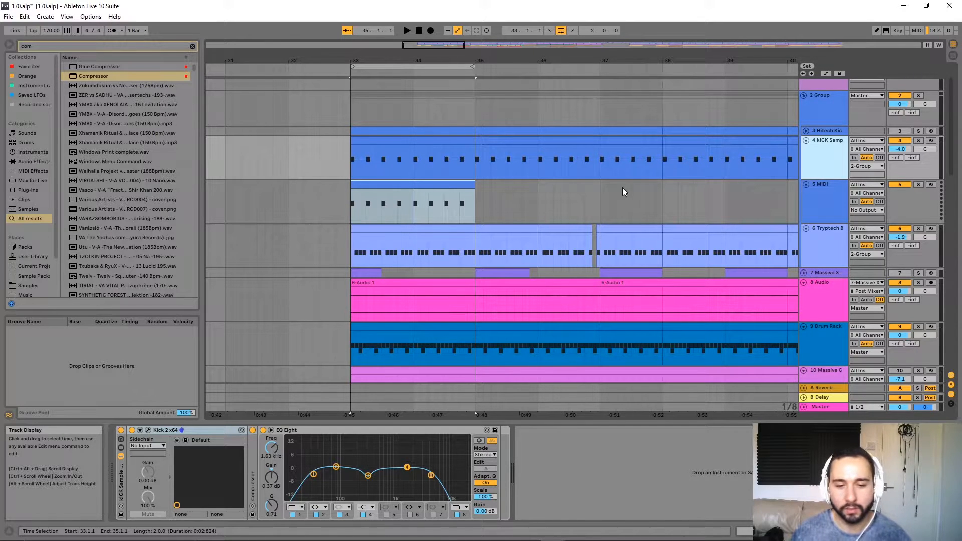
scroll(602, 261, down, 1)
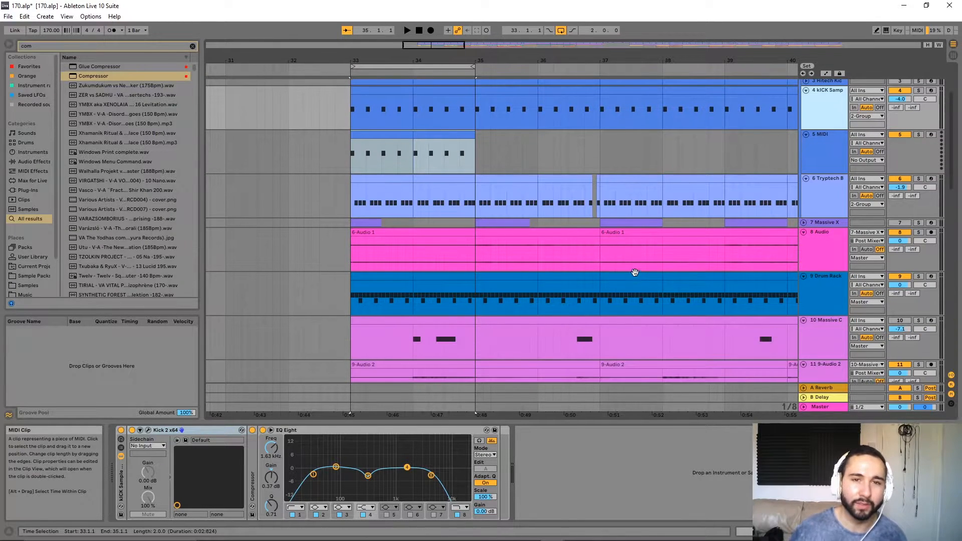
click(148, 429)
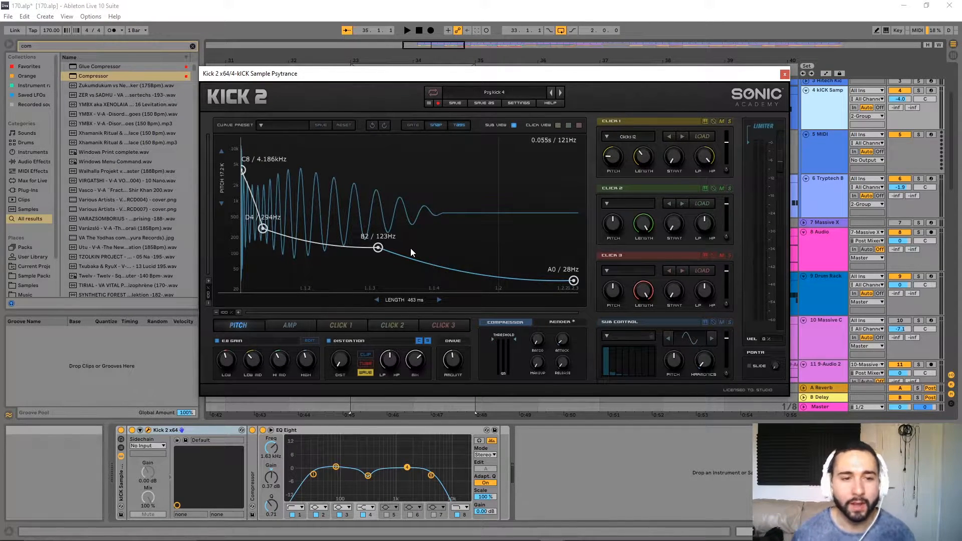
Step: Try adding four extra nodes along the Kick 2 pitch curve, undo them, and close the plugin window
double_click(451, 266)
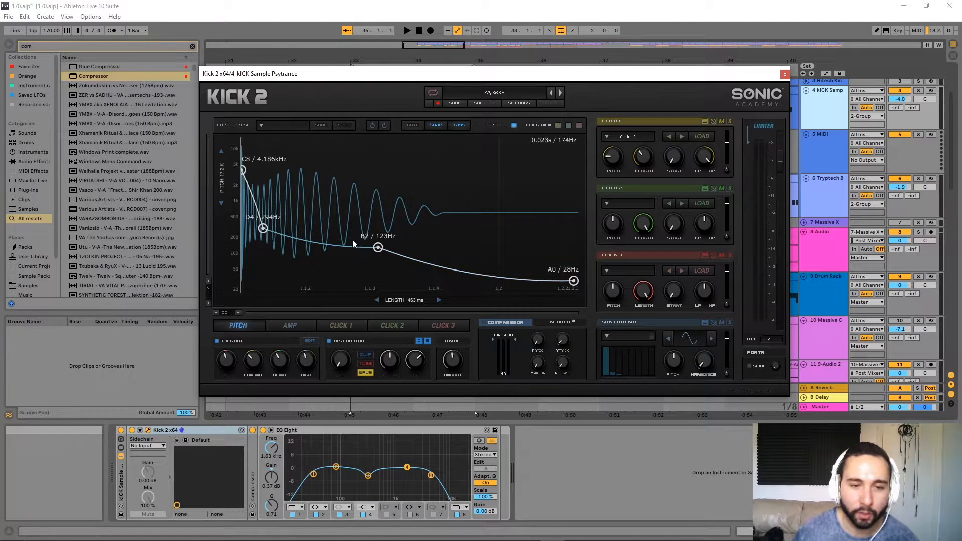
double_click(502, 276)
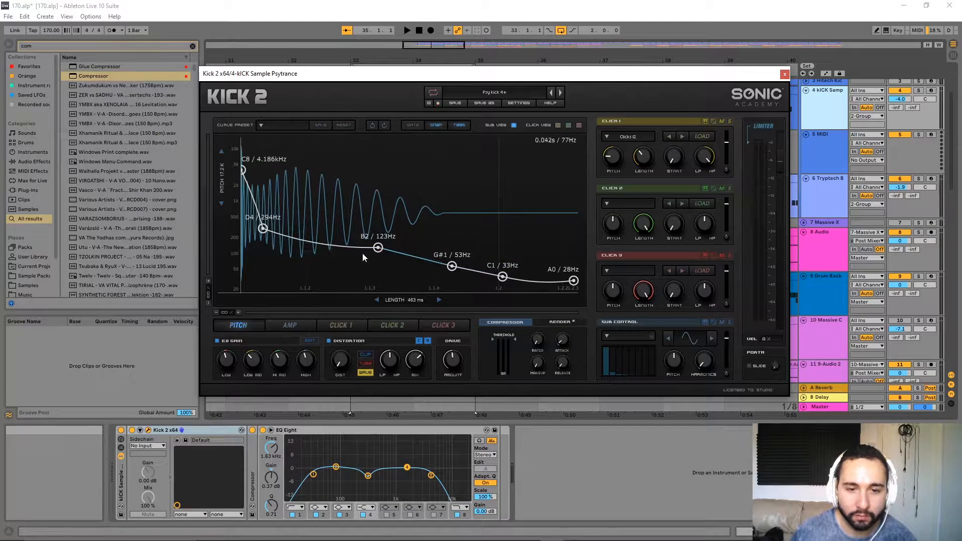
double_click(309, 241)
double_click(353, 244)
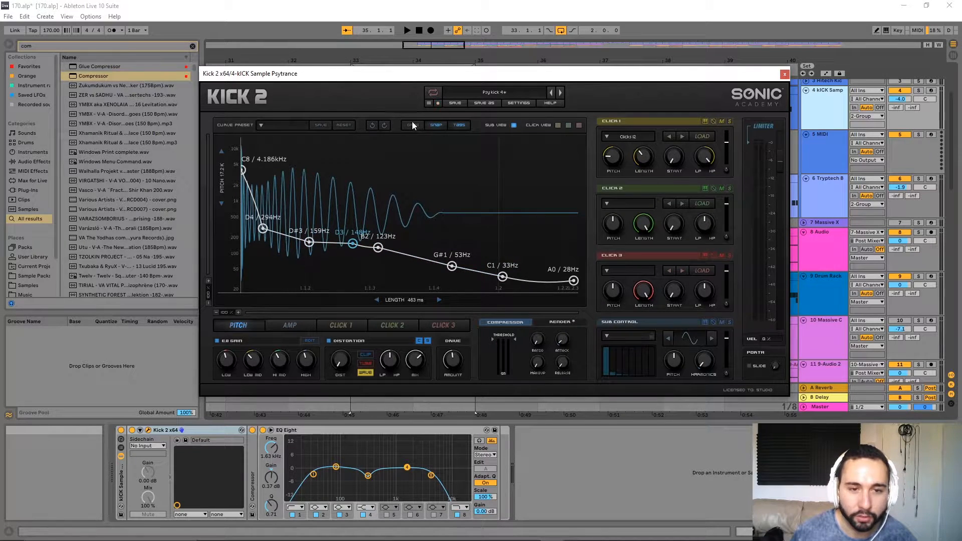
click(373, 125)
click(374, 125)
click(373, 125)
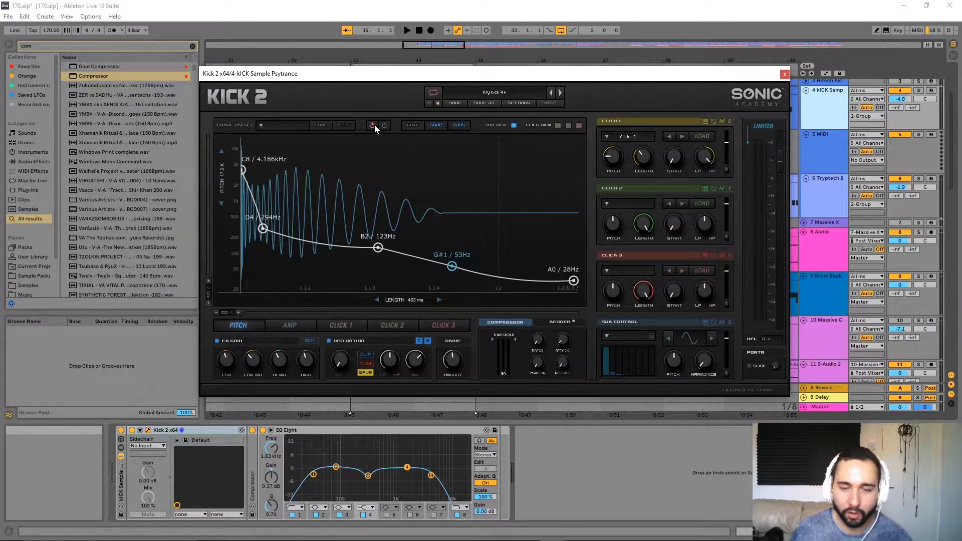
drag(770, 77, 733, 84)
click(747, 82)
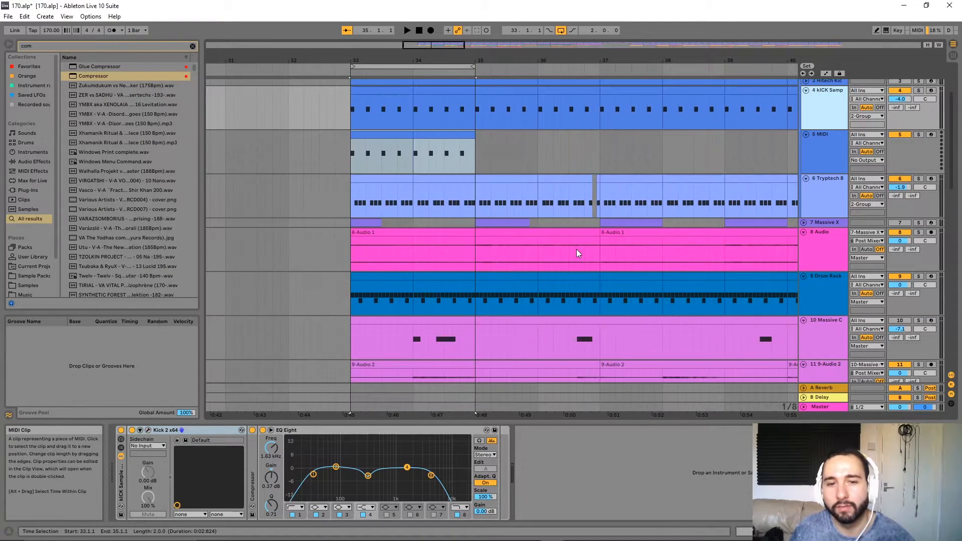
Step: Select the new MIDI and bass tracks from 32.3.1 to bar 35 and play the passage briefly
scroll(576, 247, down, 3)
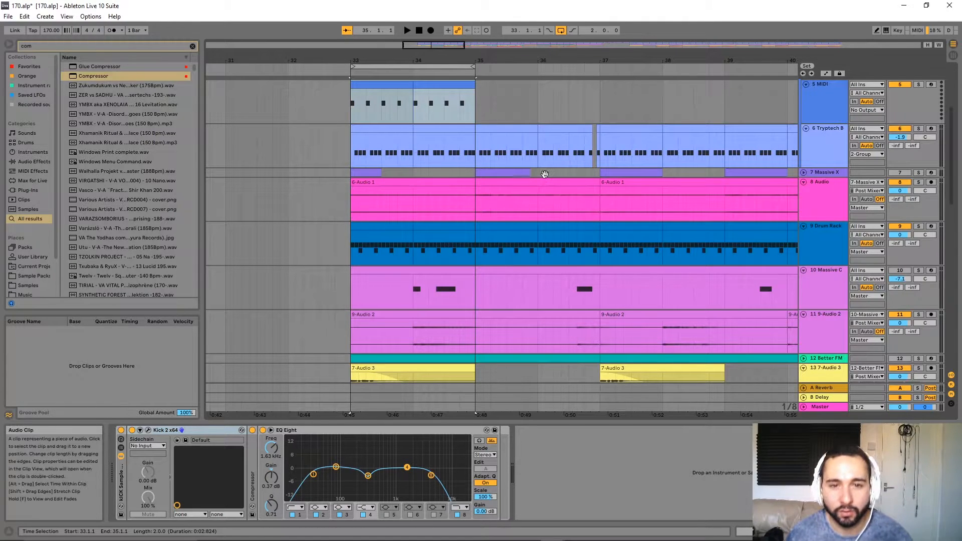
scroll(503, 211, up, 3)
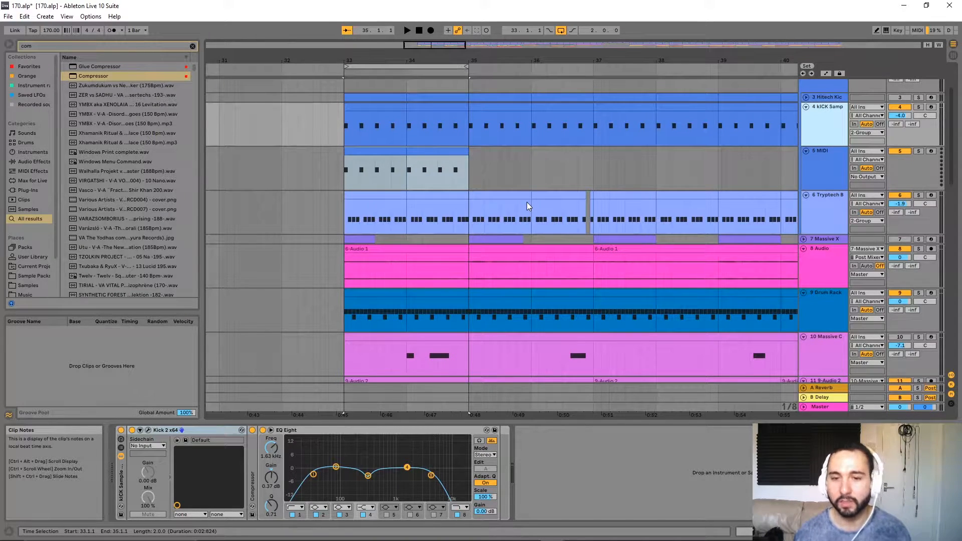
scroll(527, 205, down, 3)
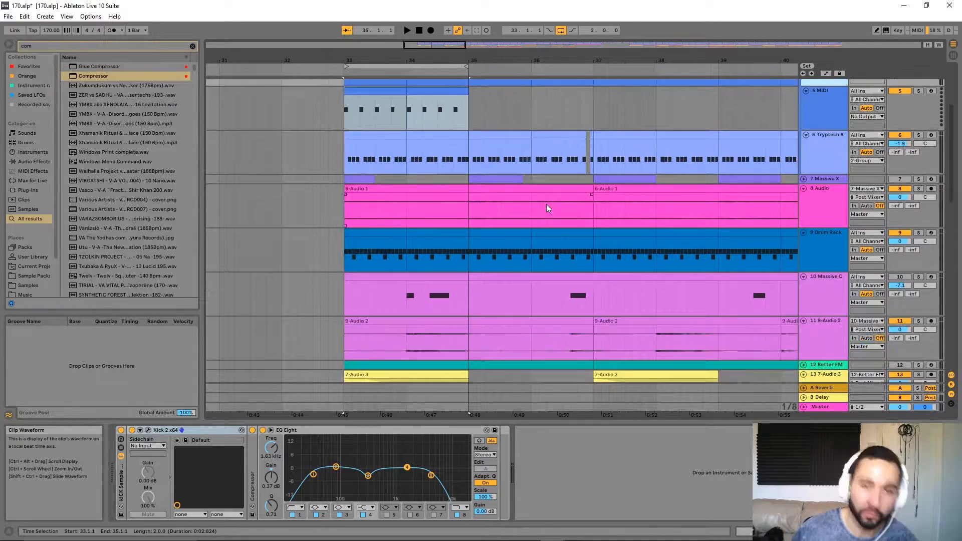
scroll(546, 202, up, 3)
shift+click(464, 158)
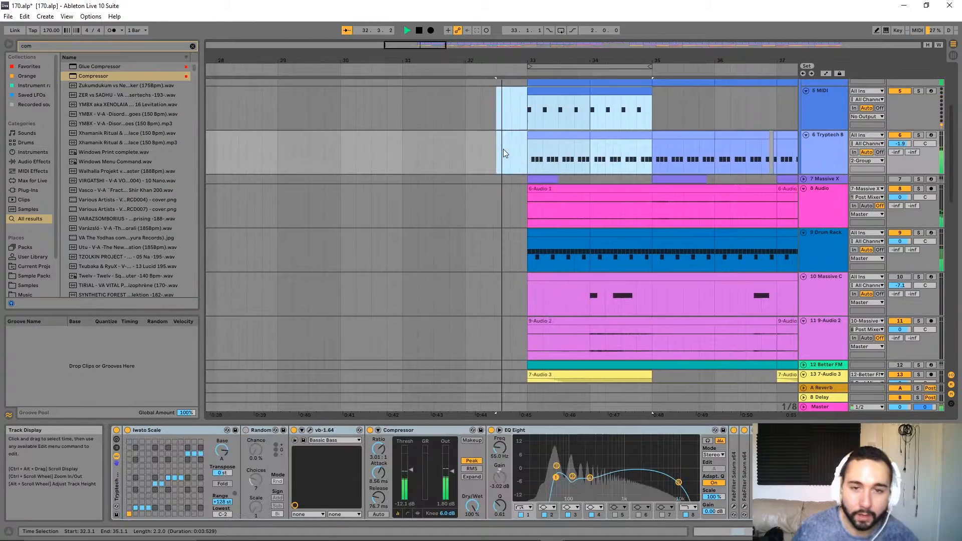
key(space)
key(space)
Step: Turn off playback following, search the browser for "kick 2", and load Kick 2 x64 onto the new MIDI track
scroll(375, 83, up, 3)
click(344, 31)
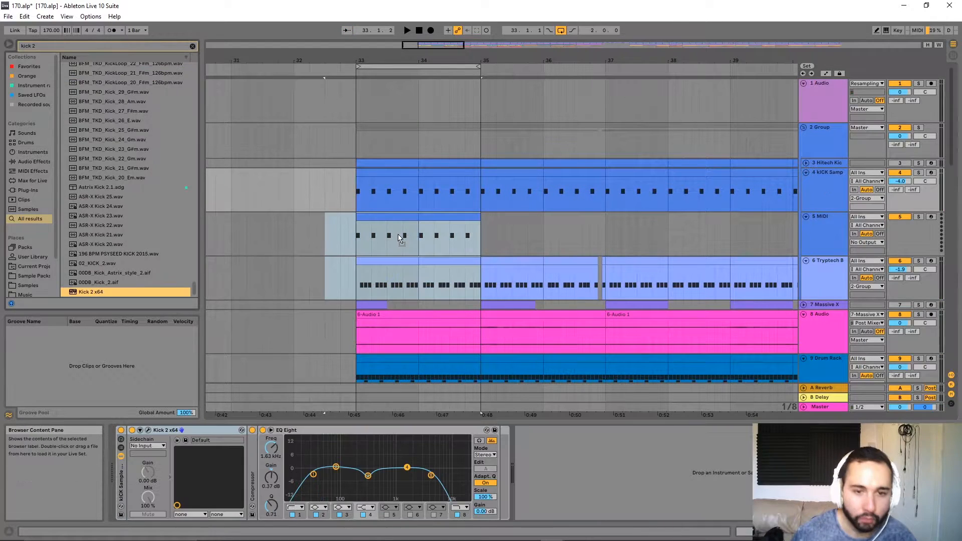
drag(91, 292, 400, 236)
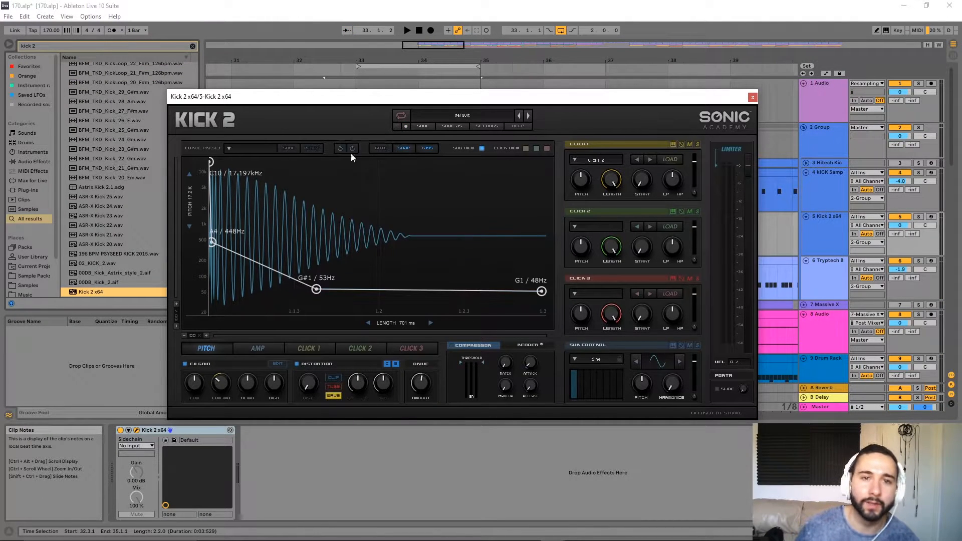
Step: Examine the default pitch, amp and three click envelopes of the new Kick 2 instance, ending on pitch
click(257, 347)
click(305, 349)
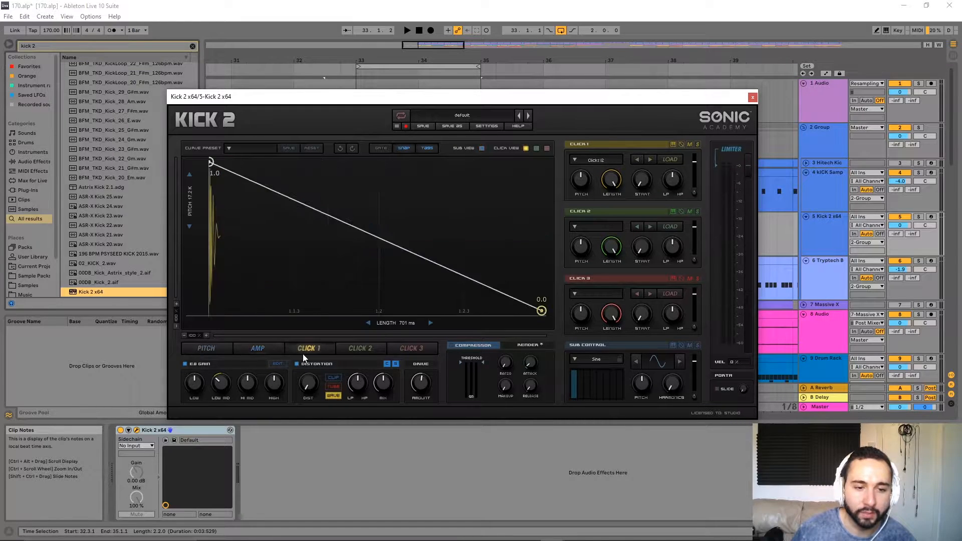
click(188, 347)
click(257, 348)
click(206, 351)
click(271, 347)
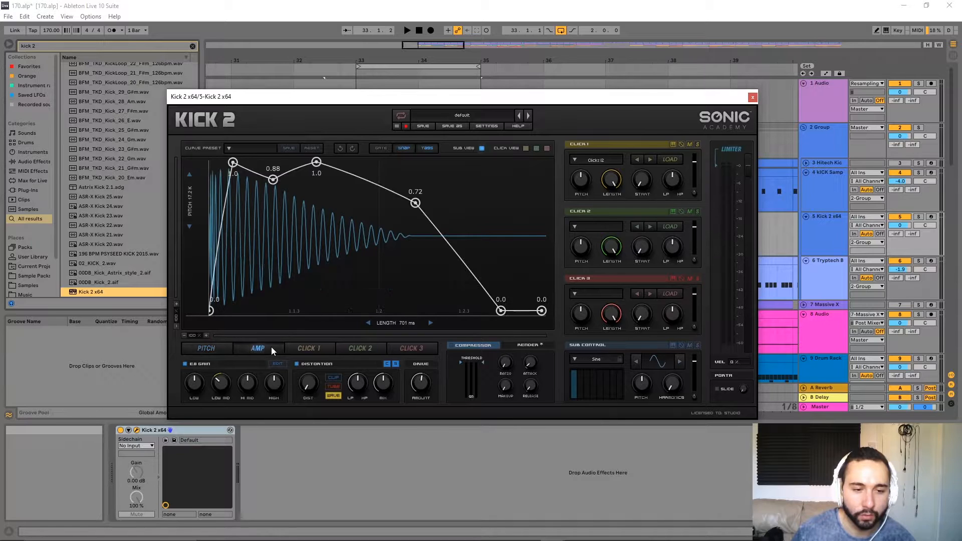
click(323, 350)
click(361, 349)
click(416, 350)
click(215, 350)
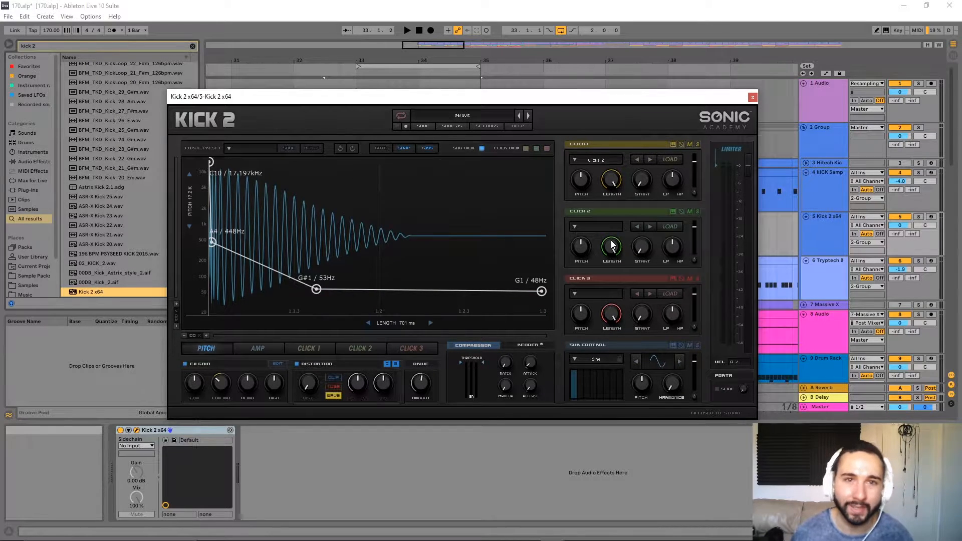
Step: Reposition the Kick 2 window and set the kick length to about 437 ms
drag(611, 96, 651, 75)
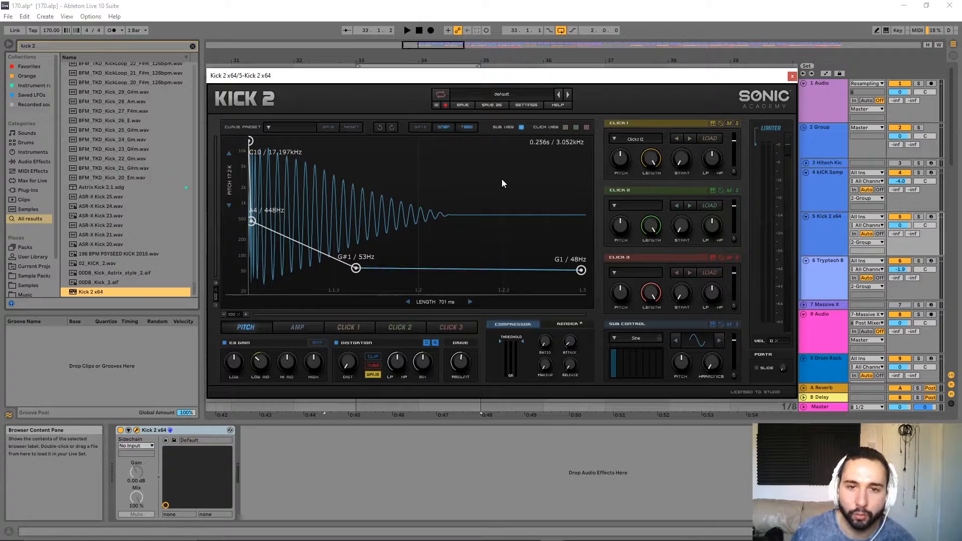
click(422, 129)
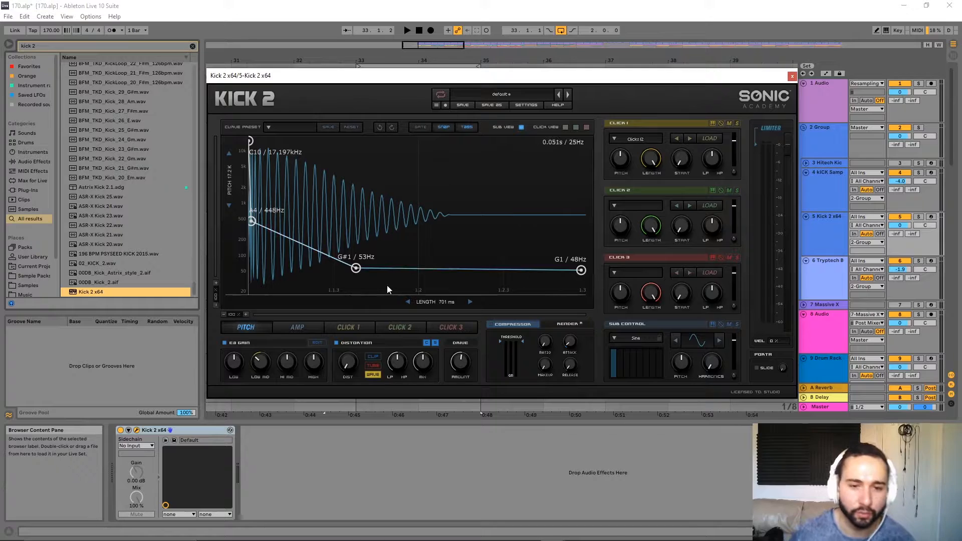
drag(418, 303, 612, 328)
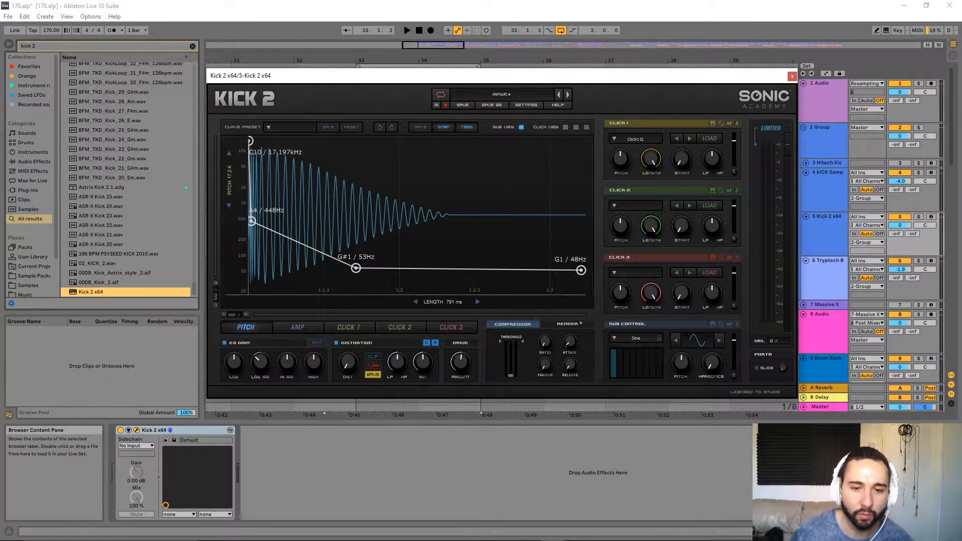
drag(441, 302, 421, 306)
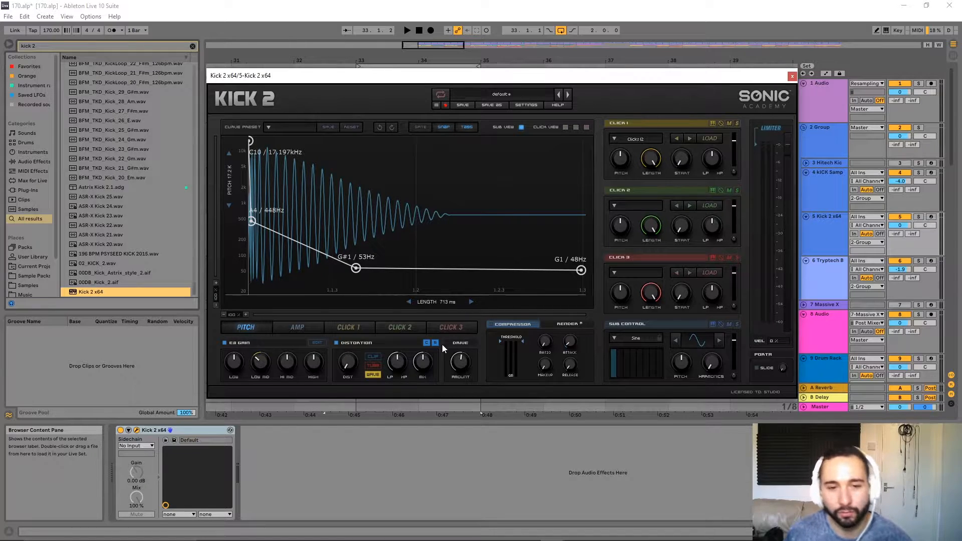
drag(426, 302, 331, 264)
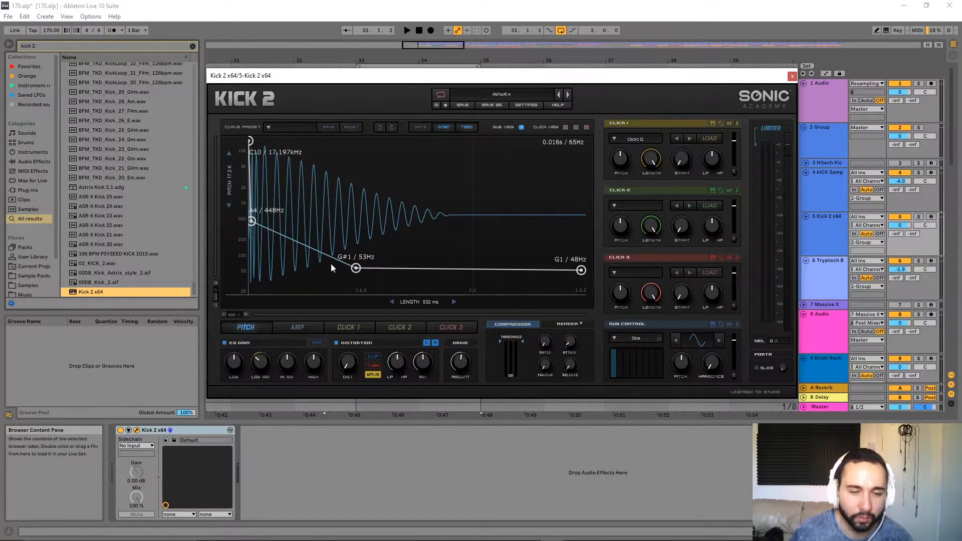
drag(423, 302, 224, 185)
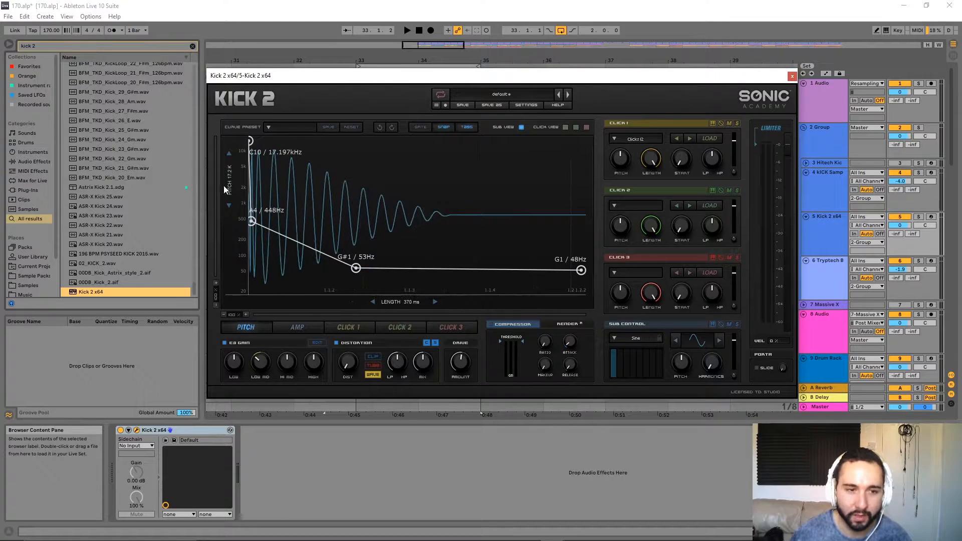
drag(490, 292, 453, 292)
Step: Review the shortened kick's amp and pitch envelopes and look into the EQ gain editor
click(300, 326)
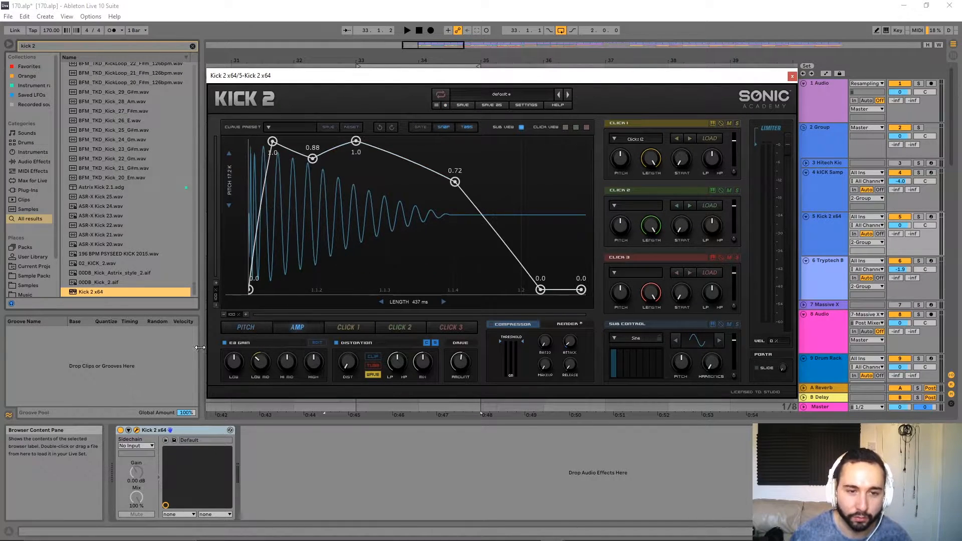
click(241, 329)
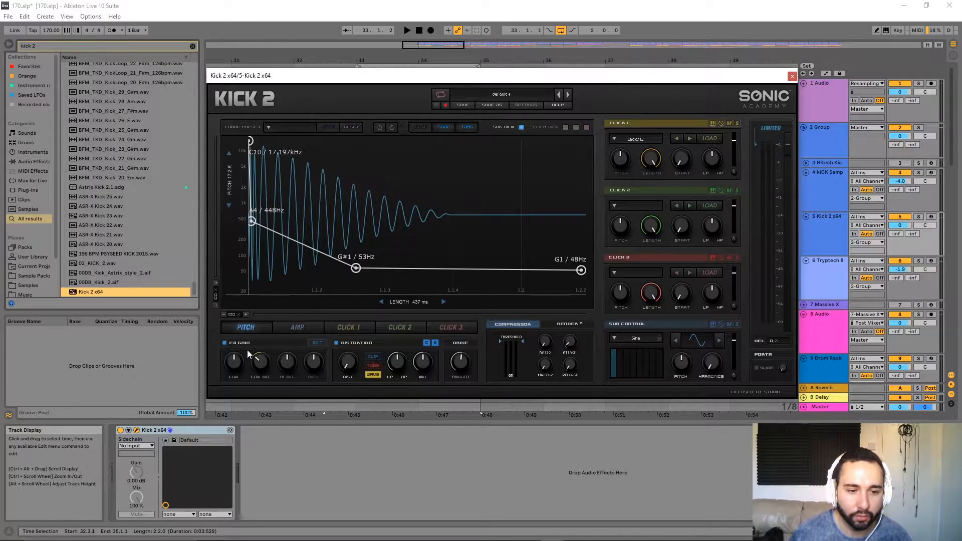
click(317, 342)
click(320, 344)
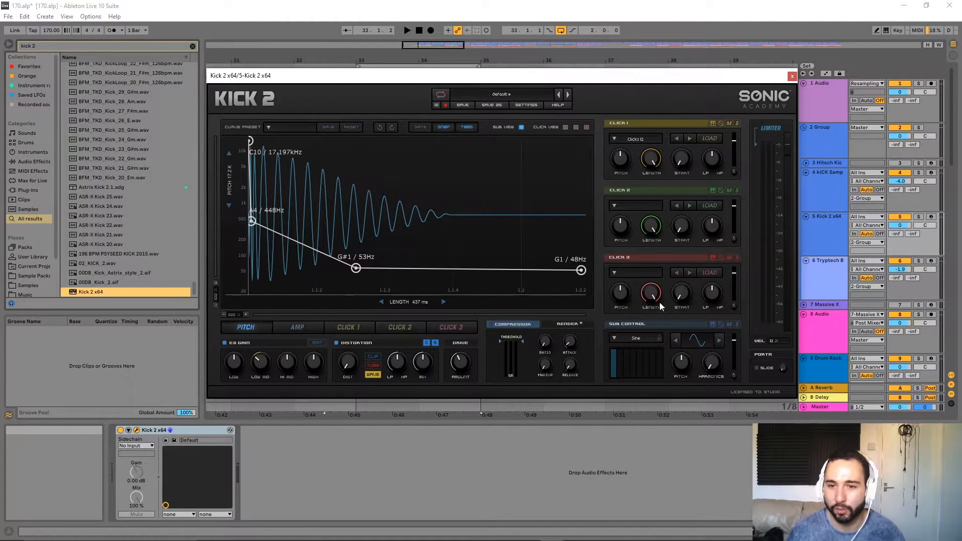
Step: Peek at the click 2 presets, then set the sub waveform to Triangle and raise its harmonics slightly
click(648, 207)
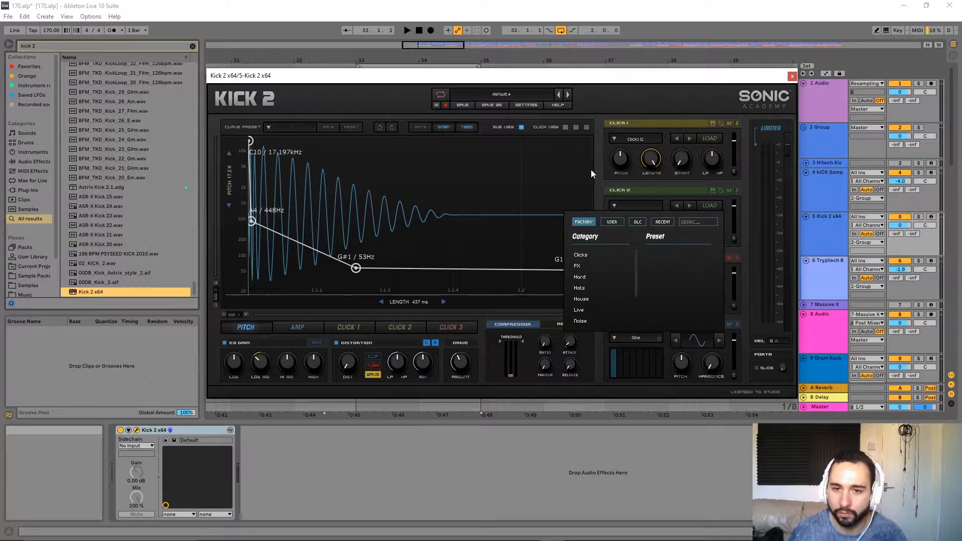
click(606, 173)
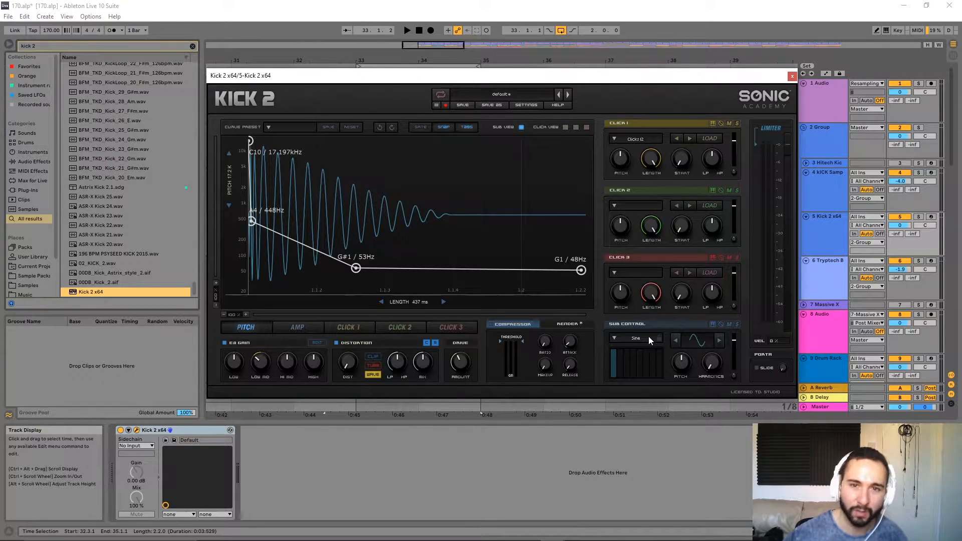
click(719, 340)
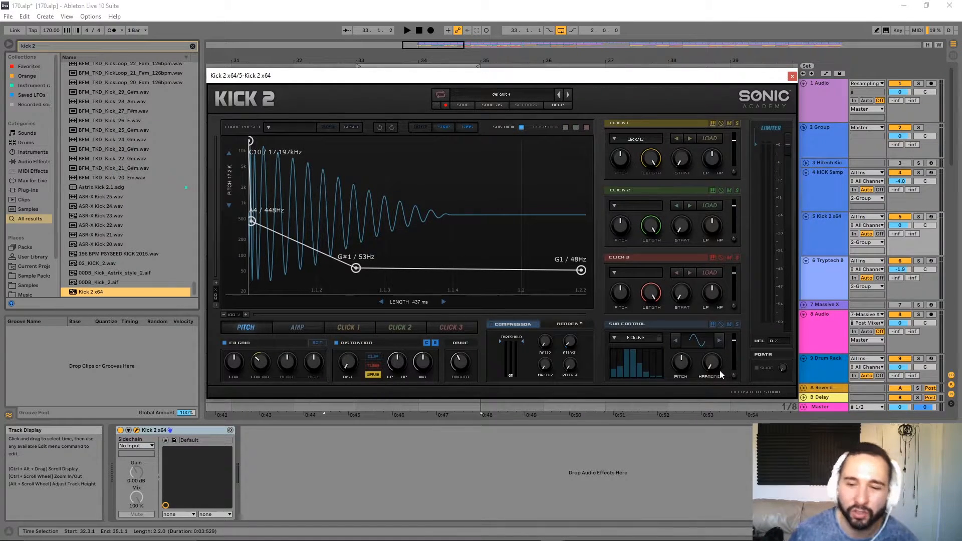
drag(714, 364, 726, 383)
click(637, 337)
click(638, 288)
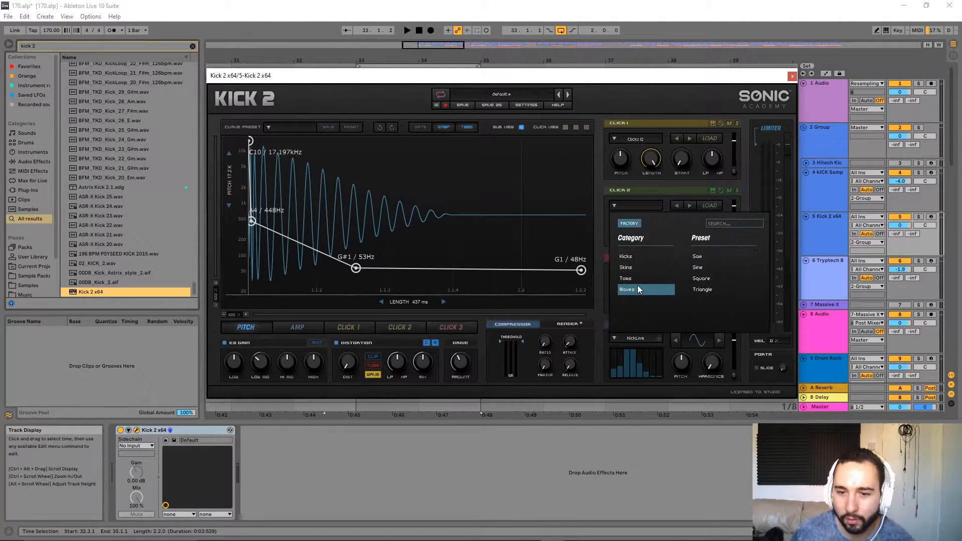
click(704, 291)
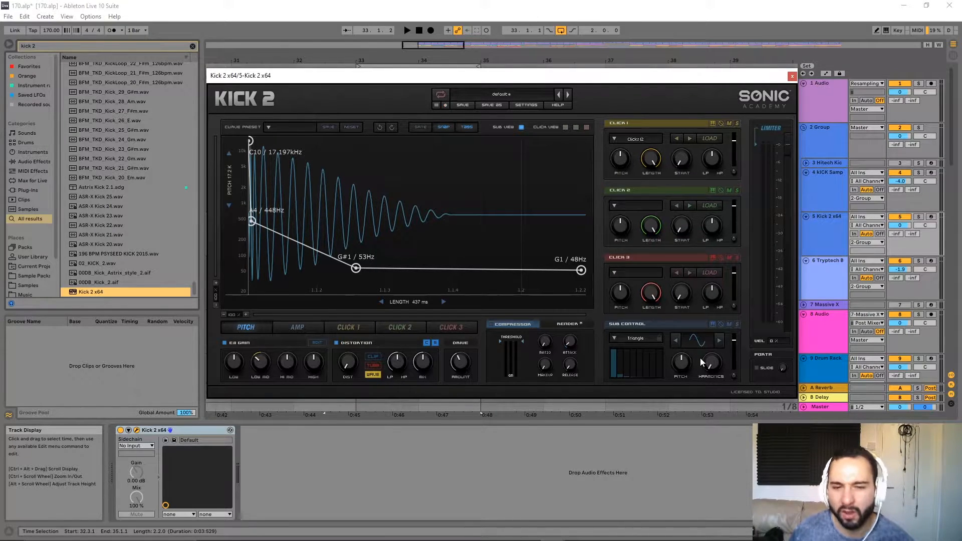
mouse_move(711, 363)
mouse_down()
mouse_move(719, 378)
mouse_move(719, 357)
mouse_up()
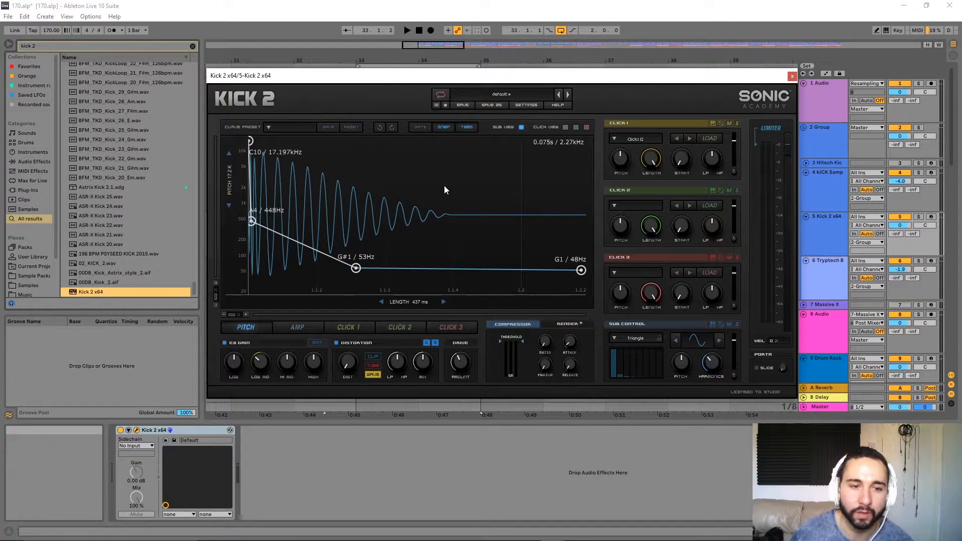
Step: Reshape the amp envelope: peak of 1.0 at the very start, decay point at about 0.63, and the two following points deleted
click(297, 327)
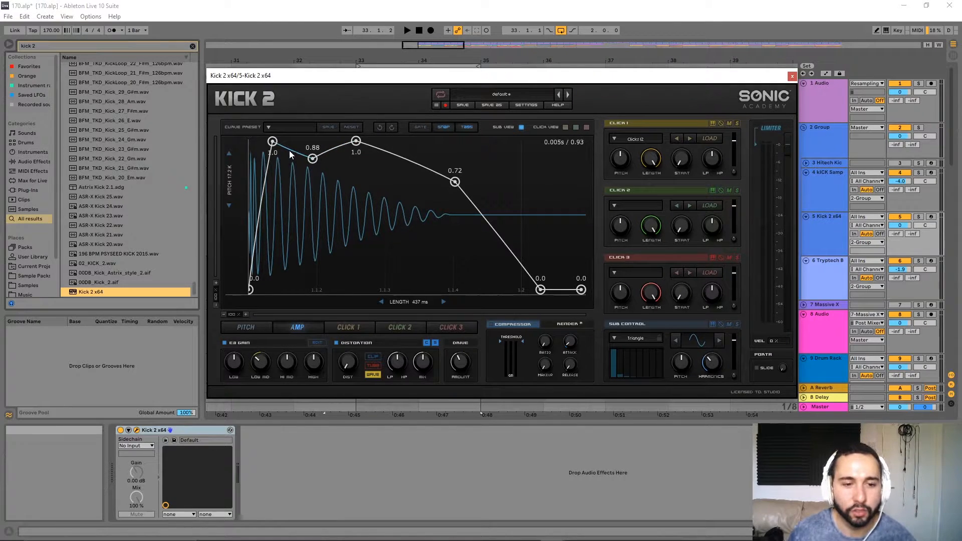
drag(272, 141, 250, 141)
drag(311, 158, 269, 195)
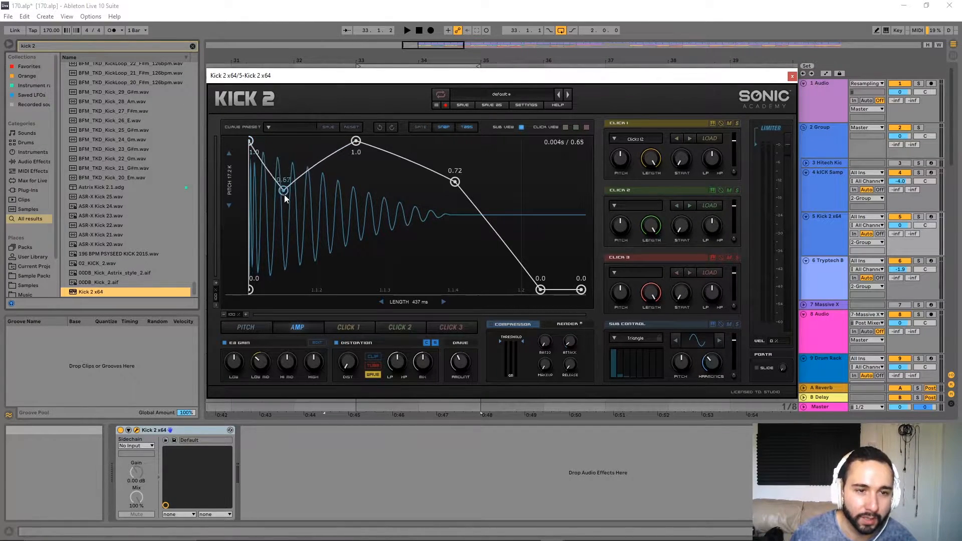
drag(355, 141, 367, 189)
double_click(368, 188)
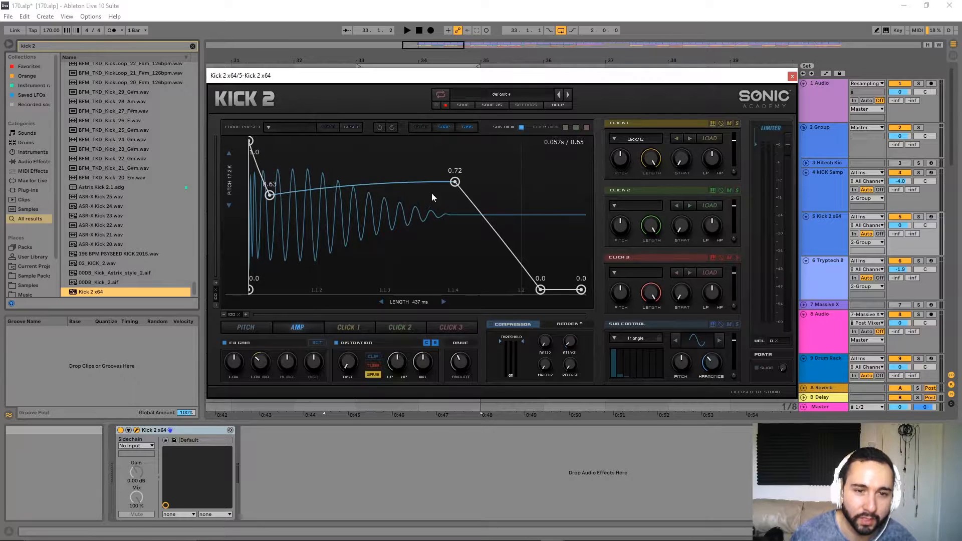
double_click(453, 182)
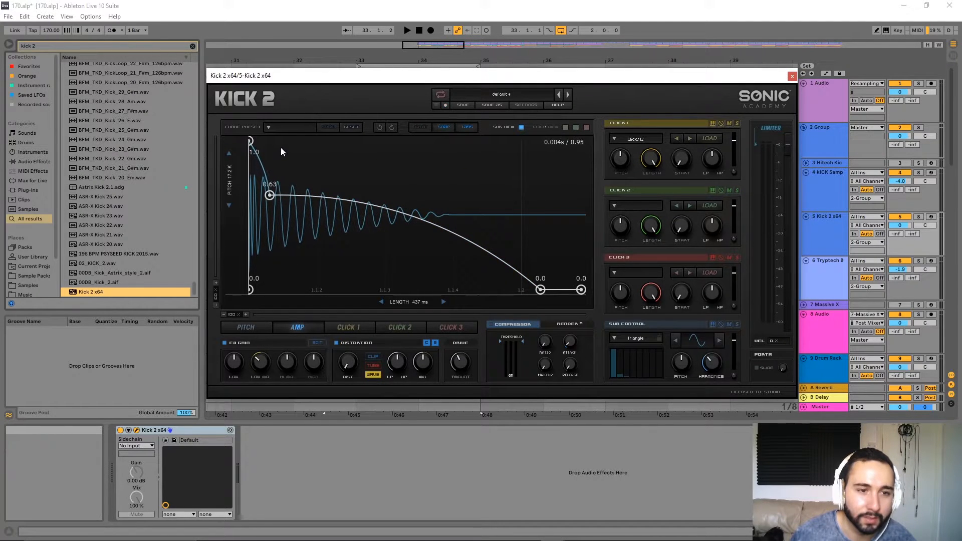
Step: Lower the amp envelope's decay point to about 0.61 and set the kick length to about 455 ms
mouse_move(269, 198)
mouse_down()
mouse_move(264, 211)
mouse_move(266, 194)
mouse_move(267, 202)
mouse_up()
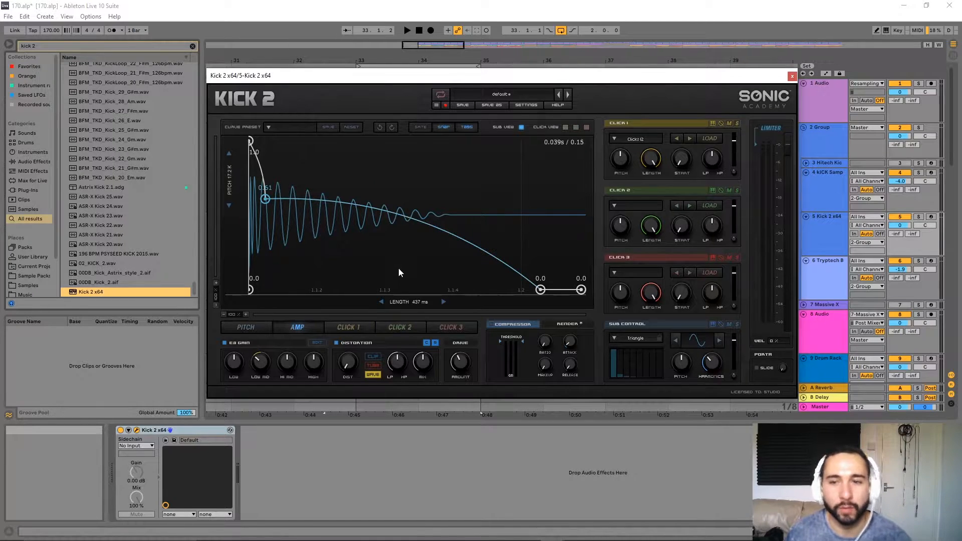
mouse_move(419, 303)
mouse_down()
mouse_move(419, 311)
mouse_move(419, 301)
mouse_up()
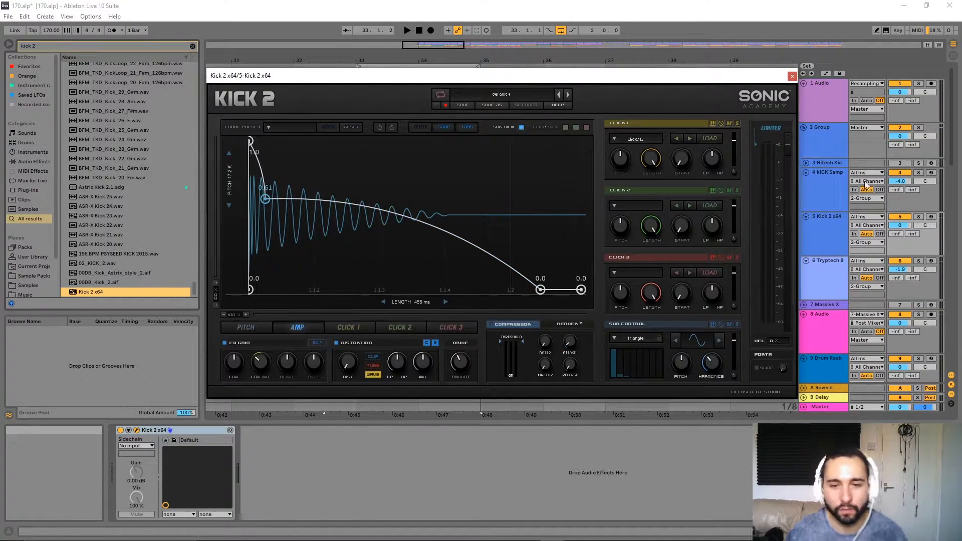
Step: Close the Kick 2 window, mute the kICK Samp track and solo the group containing the kick and bass
click(792, 76)
drag(701, 178, 606, 177)
click(914, 197)
click(899, 171)
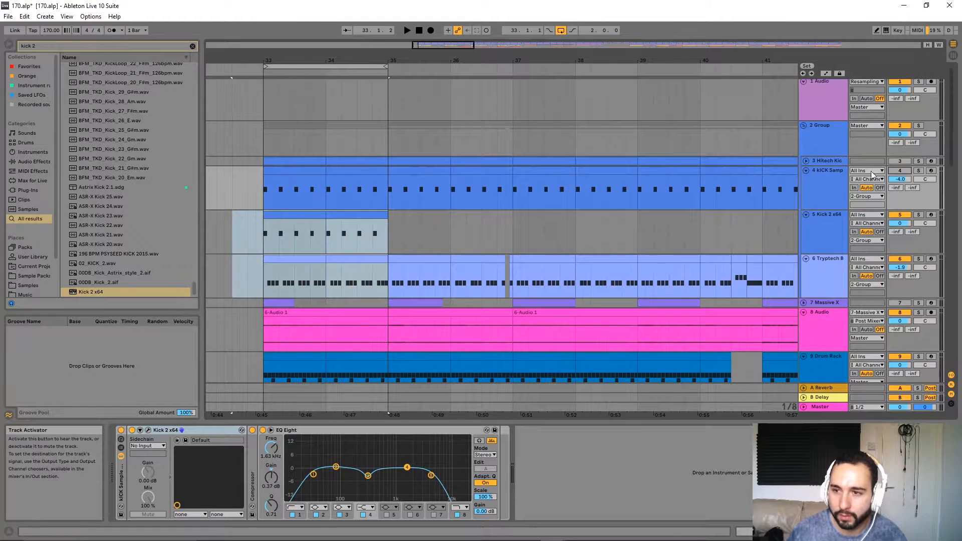
click(918, 126)
drag(555, 124, 768, 87)
drag(664, 197, 536, 201)
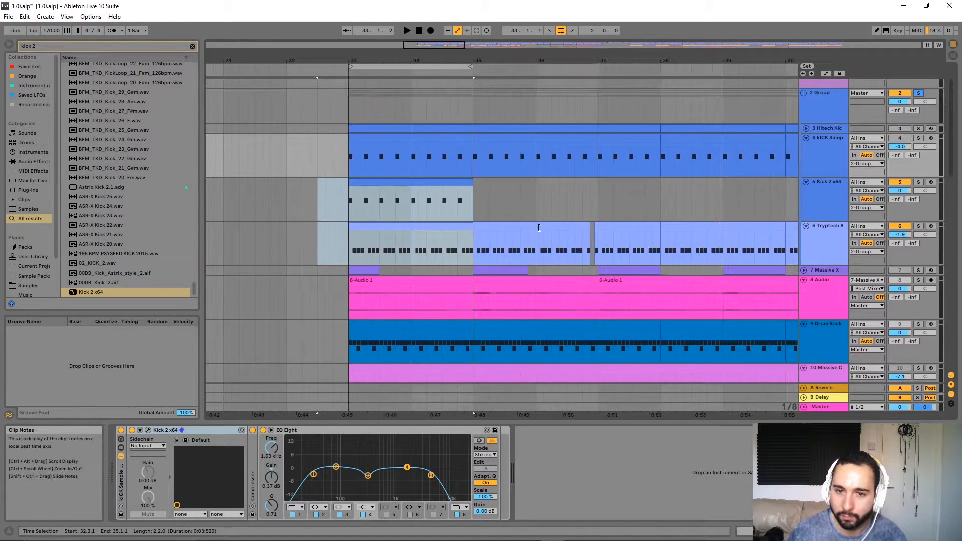
Step: Check the devices on the kICK Samp and Tryptech bass tracks, then reopen Kick 2 from its own track
click(367, 226)
click(831, 241)
click(816, 159)
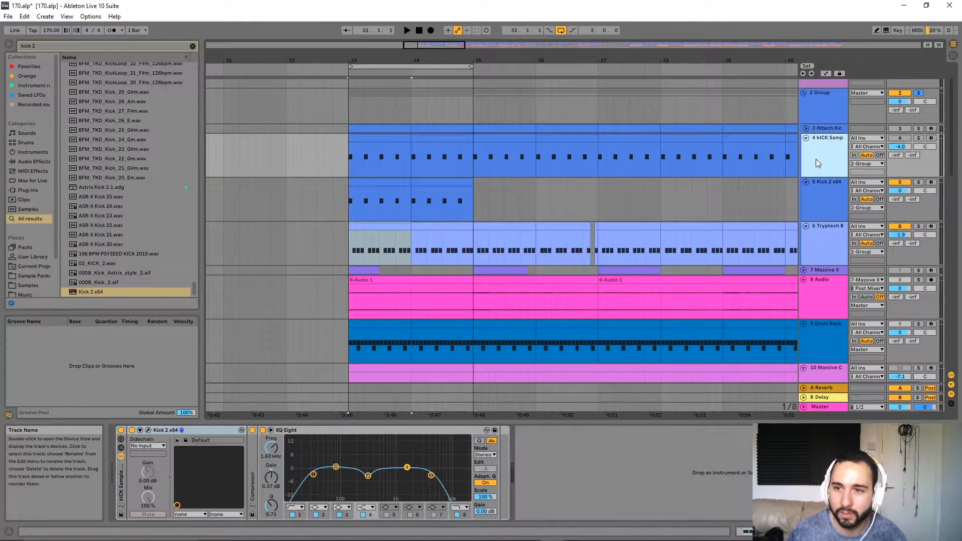
click(821, 236)
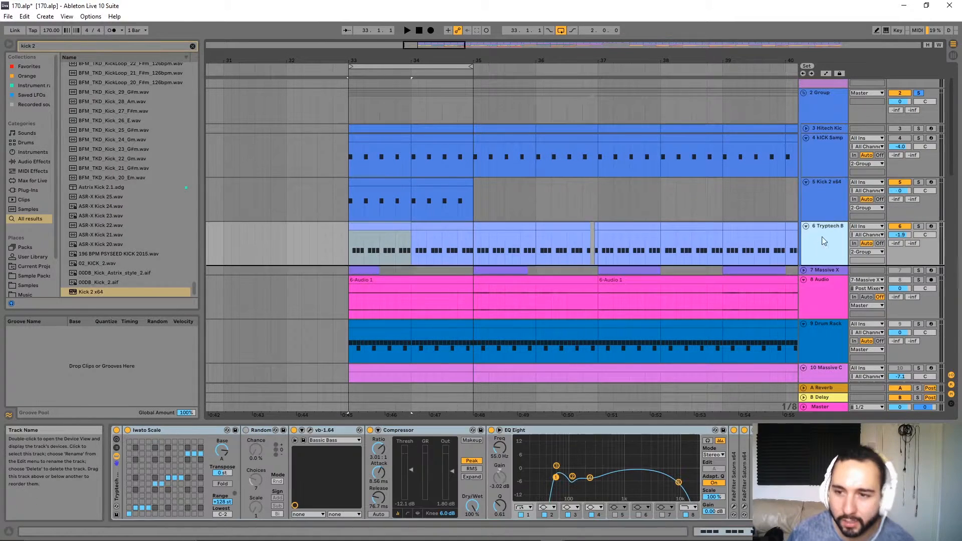
click(831, 205)
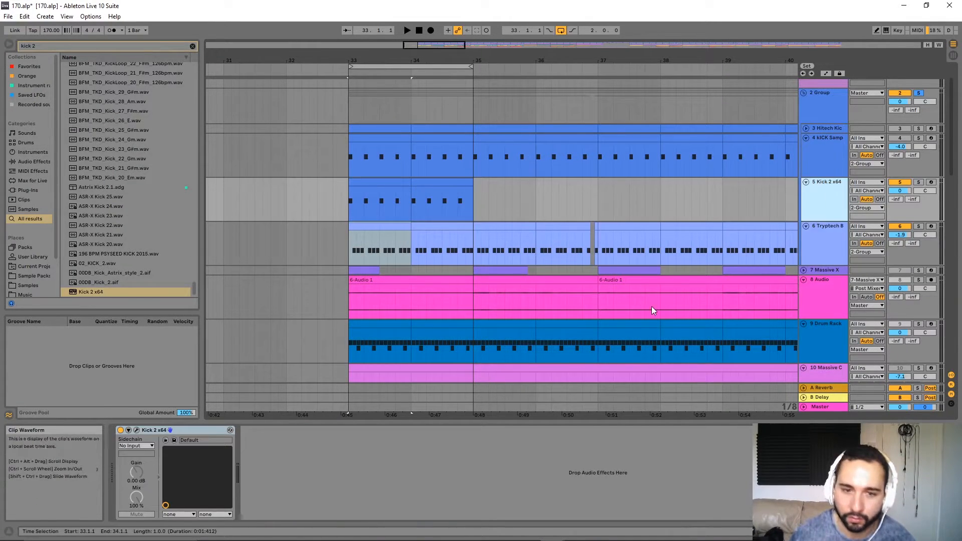
click(136, 430)
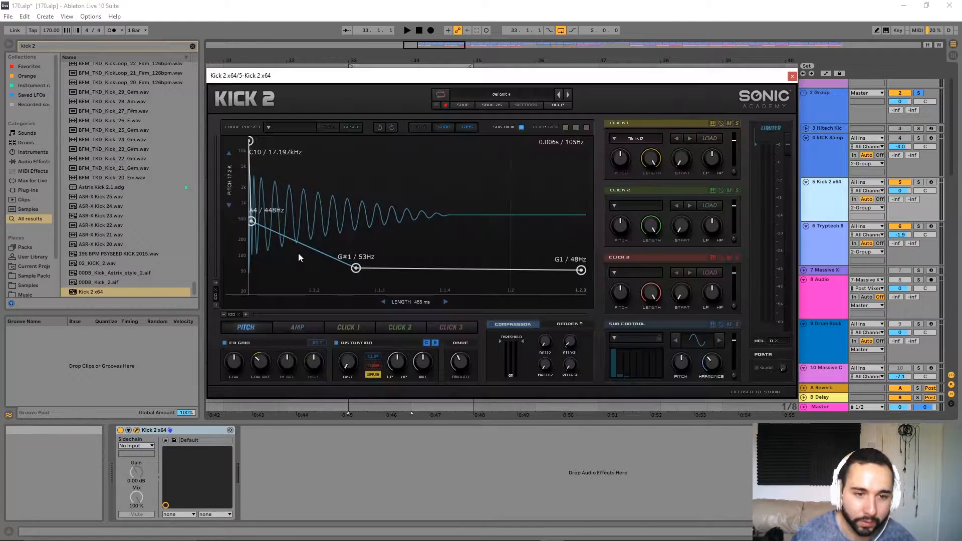
Step: Set the amp envelope's decay point to about 0.6 and the pitch envelope's middle point to D#2 / 78 Hz
drag(265, 199, 266, 202)
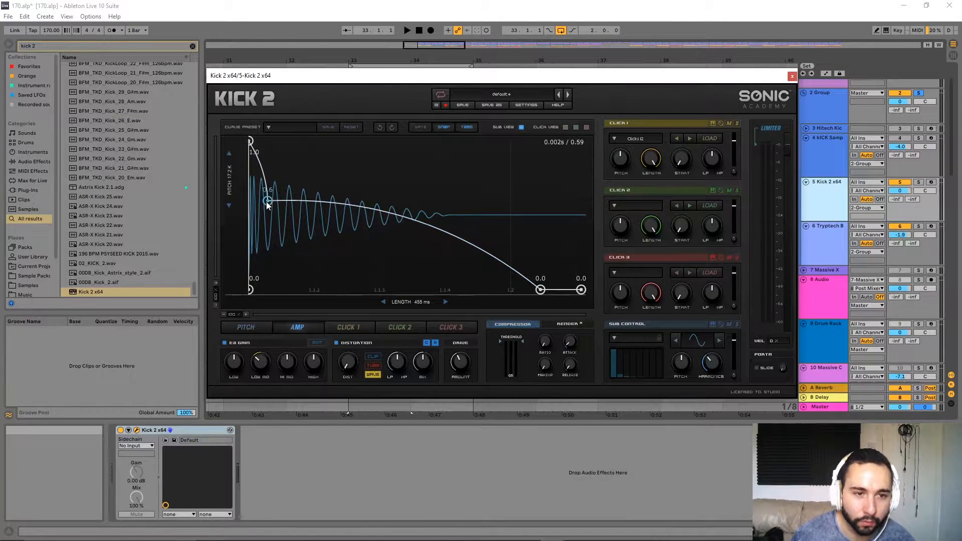
click(248, 327)
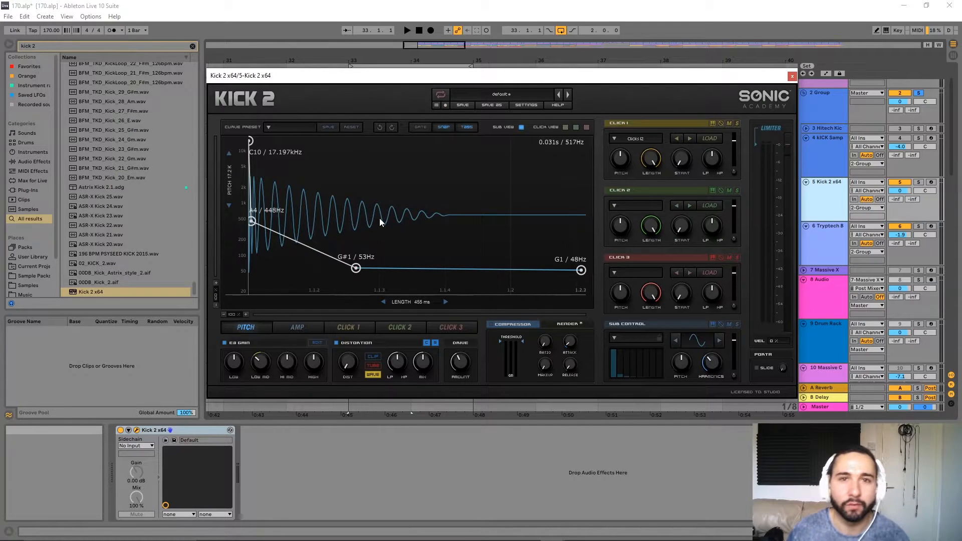
drag(355, 268, 369, 271)
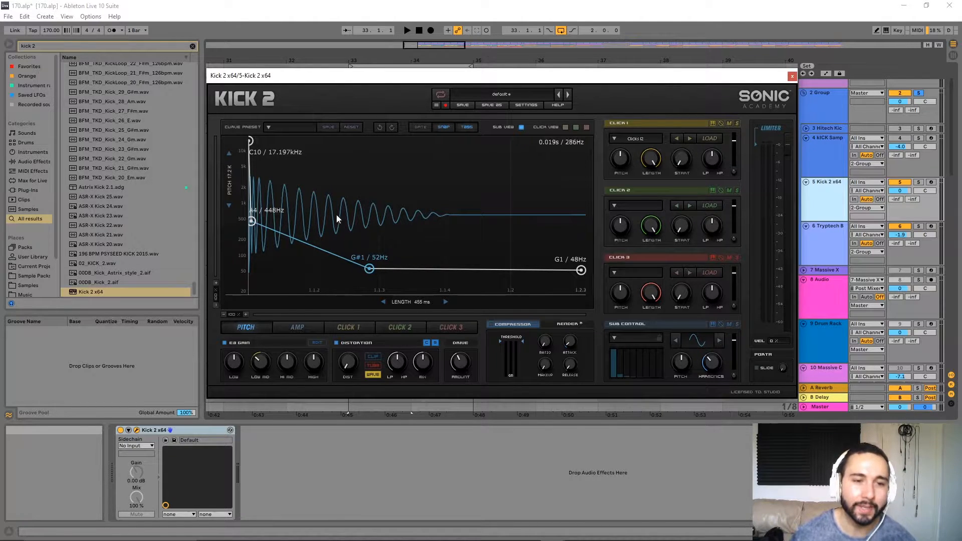
mouse_move(362, 272)
mouse_down()
mouse_move(401, 238)
mouse_move(369, 262)
mouse_move(376, 273)
mouse_move(391, 154)
mouse_move(384, 276)
mouse_move(493, 255)
mouse_move(299, 252)
mouse_move(524, 245)
mouse_move(301, 250)
mouse_move(563, 254)
mouse_move(281, 246)
mouse_move(546, 256)
mouse_move(292, 257)
mouse_move(354, 259)
mouse_up()
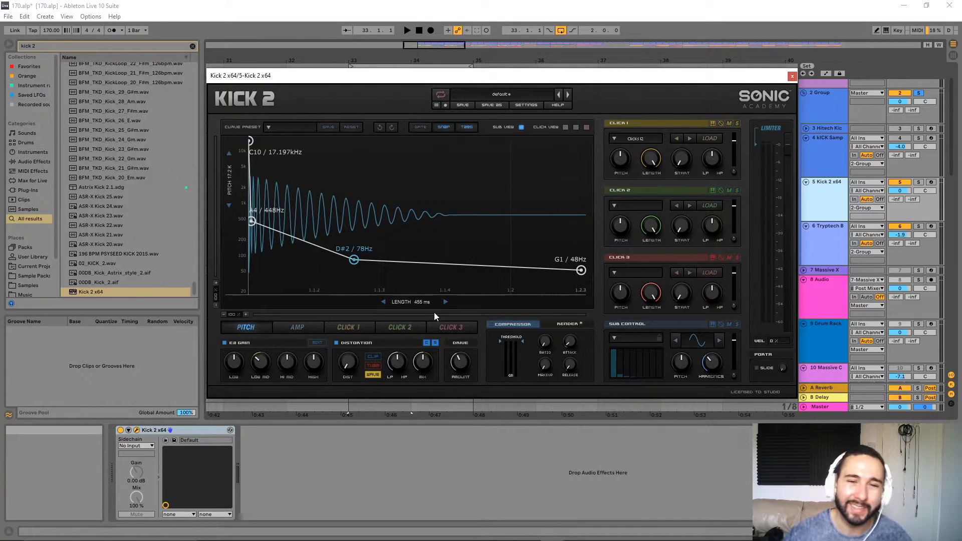
double_click(433, 264)
drag(433, 264, 452, 224)
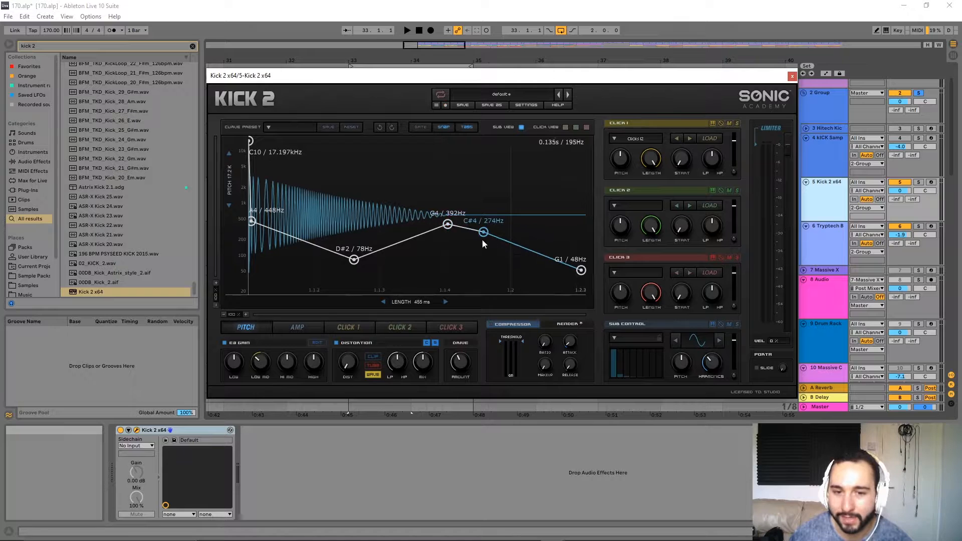
click(379, 127)
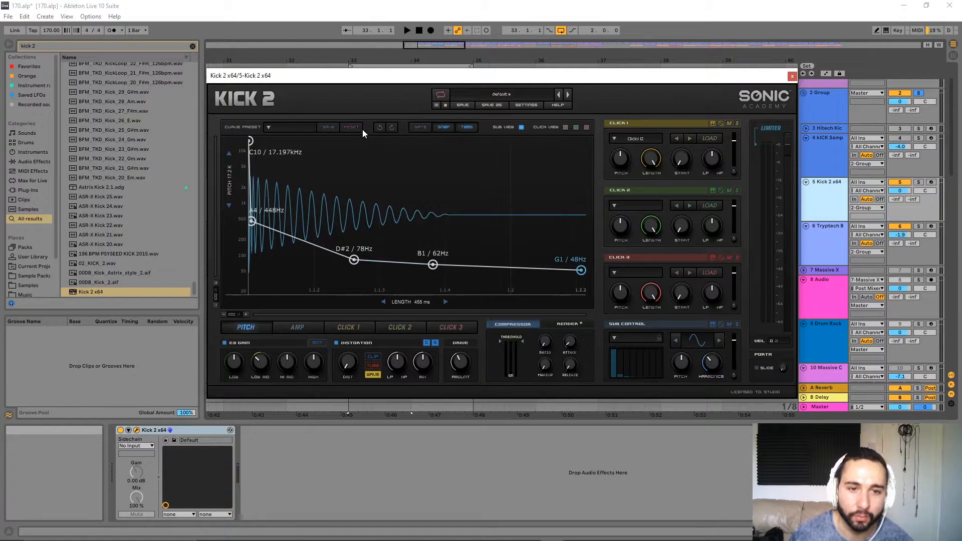
click(380, 127)
Step: Lower the pitch envelope's end point to A#0 / 29 Hz and review the MIDI notes in the Kick 2 clip
drag(581, 270, 580, 281)
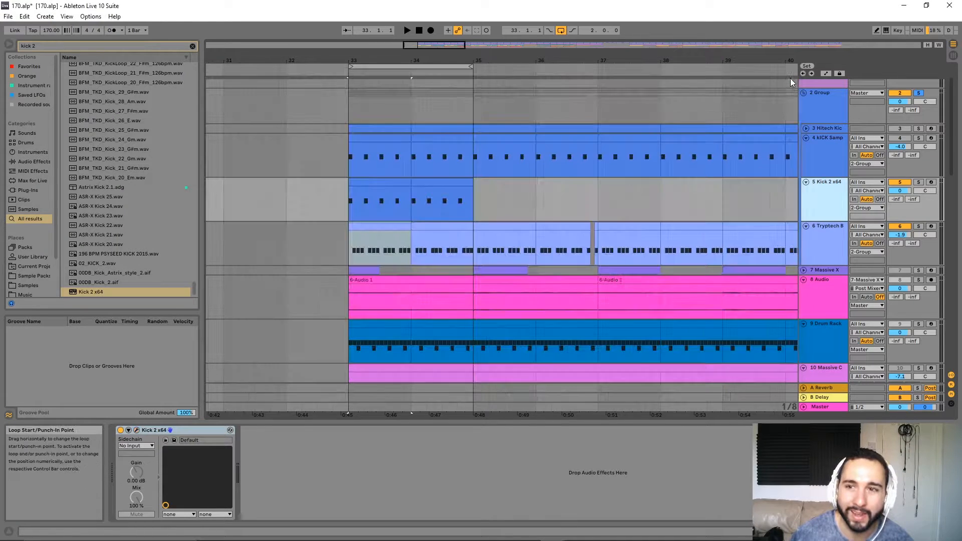
click(791, 76)
click(380, 181)
double_click(380, 180)
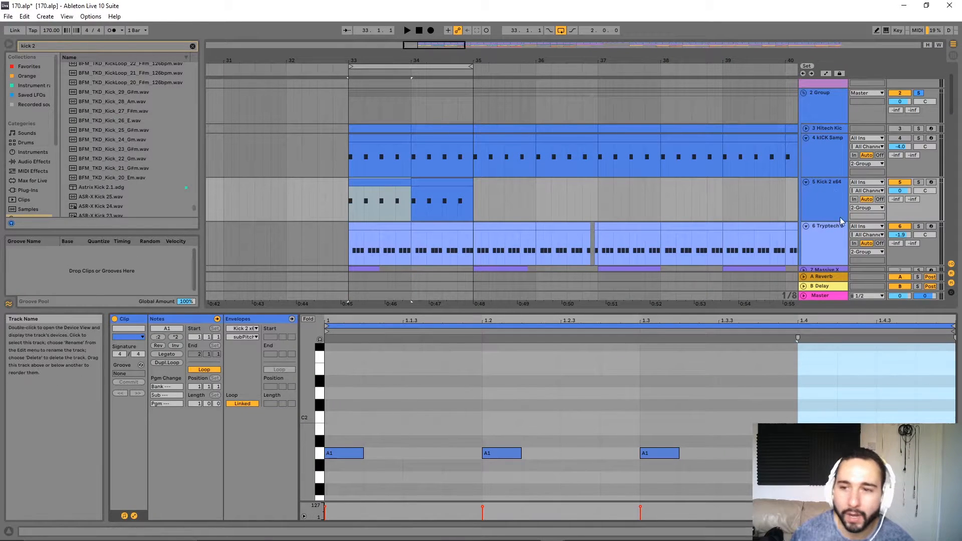
double_click(826, 245)
click(835, 200)
click(136, 430)
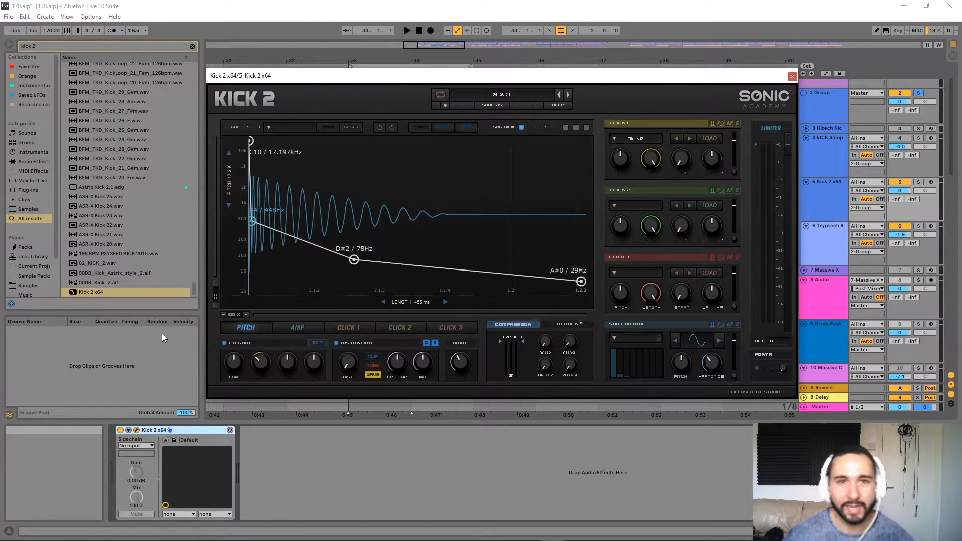
Step: Reshape the pitch envelope through F8 / 5.588 kHz, A4 / 440 Hz and A1 / 55 Hz with a downward-bowed A4–A1 curve, and solo the Kick 2 track
drag(260, 218, 267, 223)
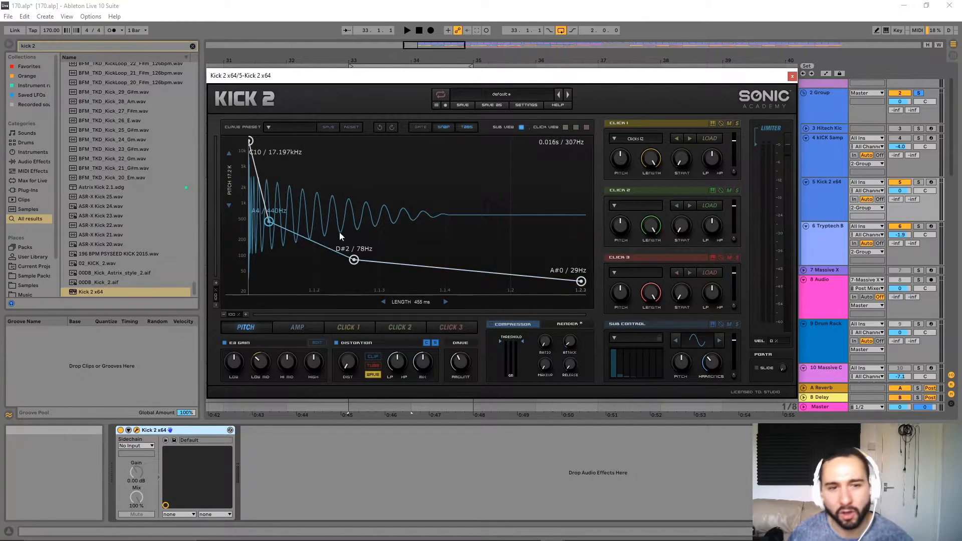
drag(353, 263, 371, 272)
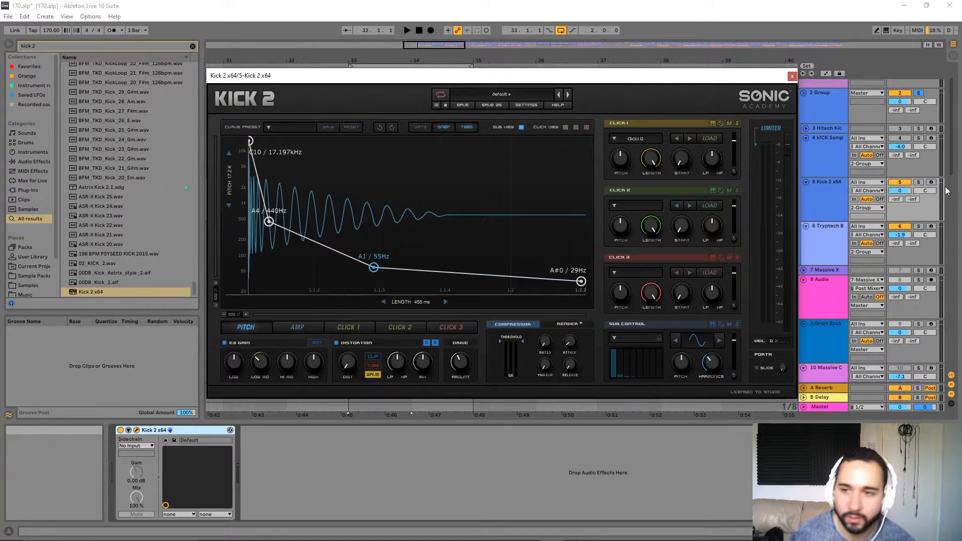
click(918, 182)
drag(328, 260, 320, 278)
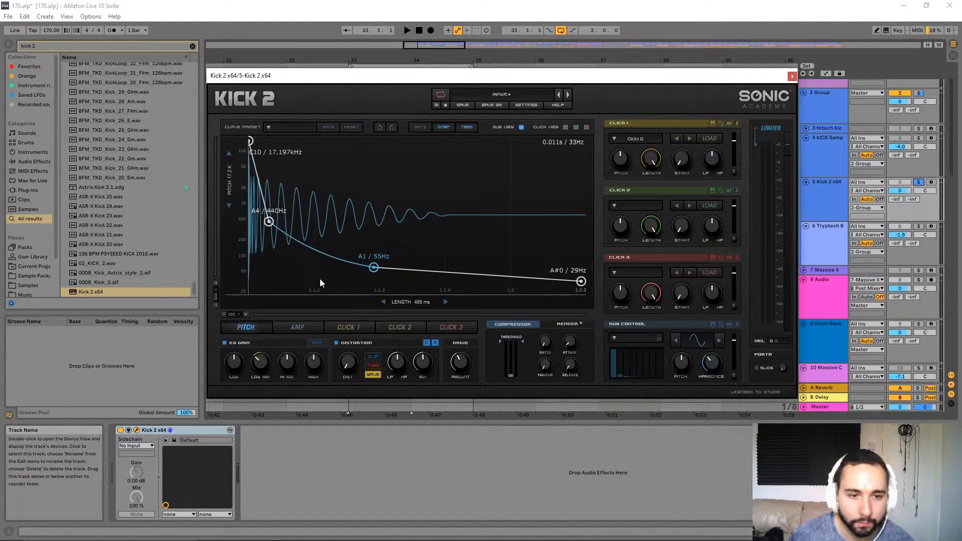
drag(250, 141, 251, 171)
Step: Audition the looped kick and lower the output level beside Kick 2's limiter
key(space)
drag(784, 152, 786, 176)
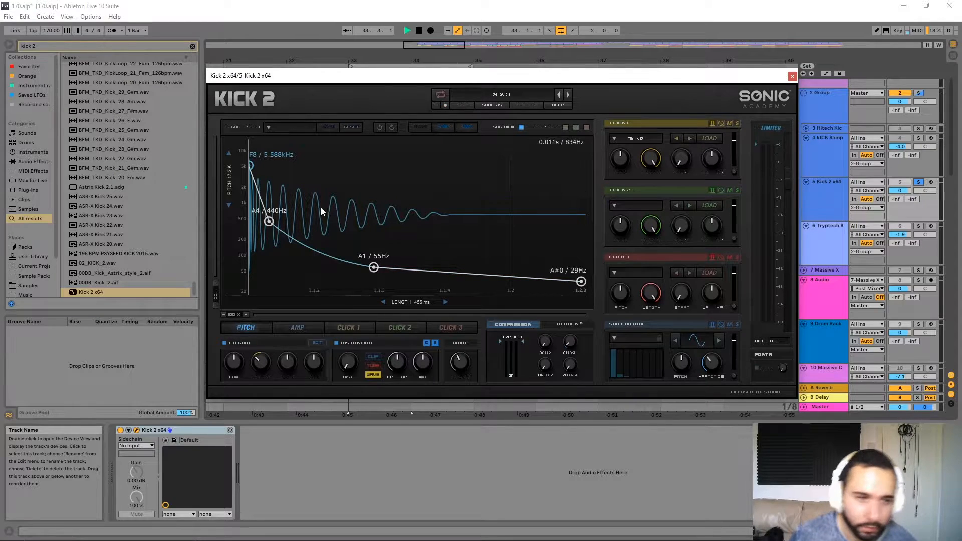
key(space)
mouse_move(786, 182)
drag(785, 179, 786, 173)
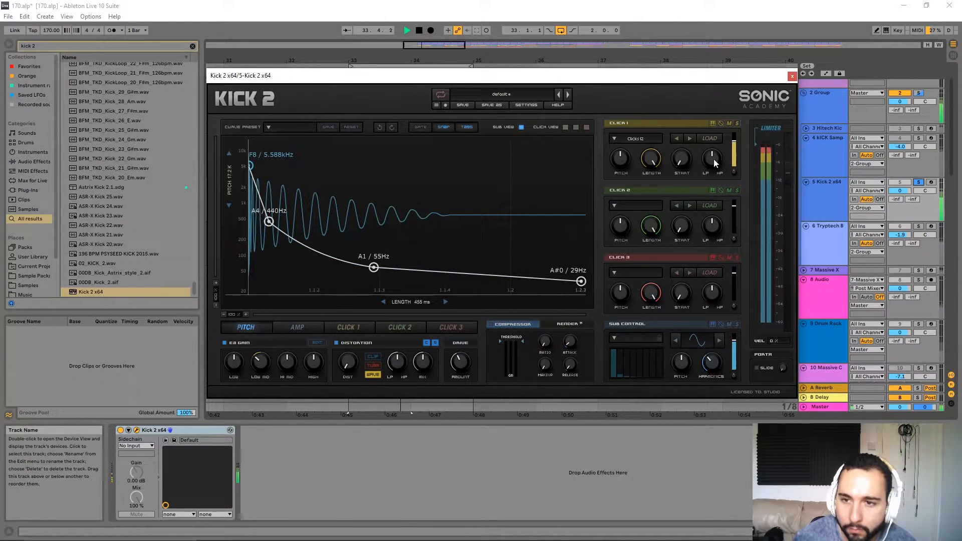
Step: Mute click 1 and audition the kick without it
click(728, 123)
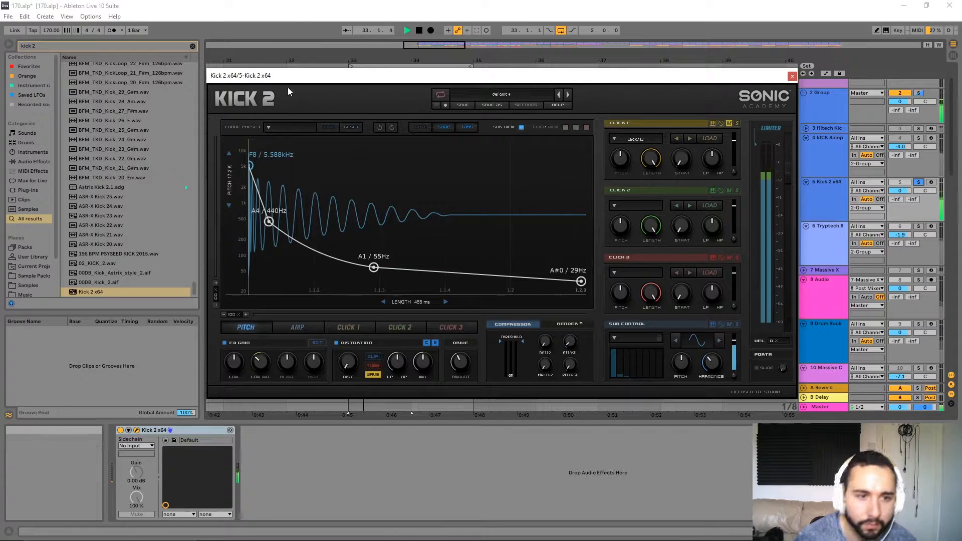
key(space)
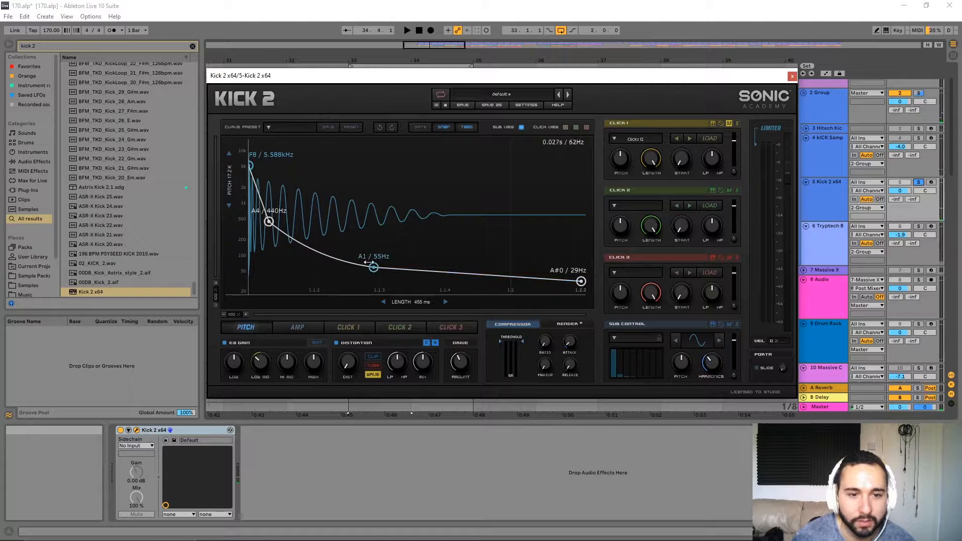
key(space)
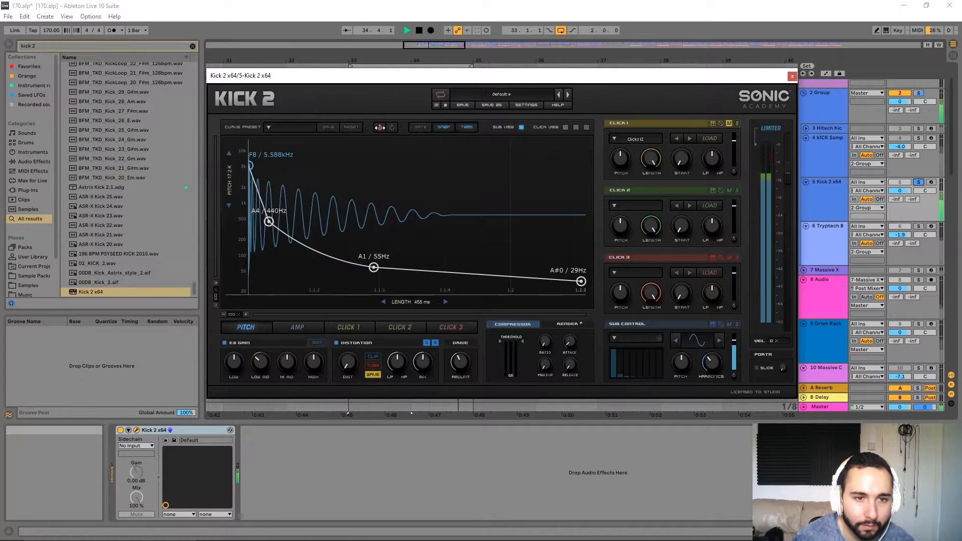
Step: Bow the pitch envelope's A4–A1 and A1–end curves downward, lower the end point to G0 / 24 Hz, and set the length to 464 ms
drag(339, 257, 340, 277)
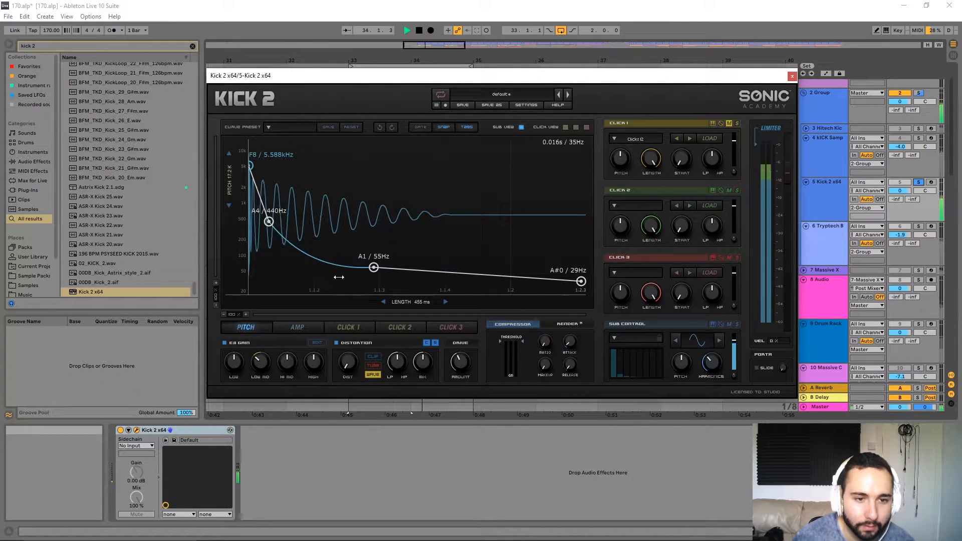
drag(444, 273, 444, 294)
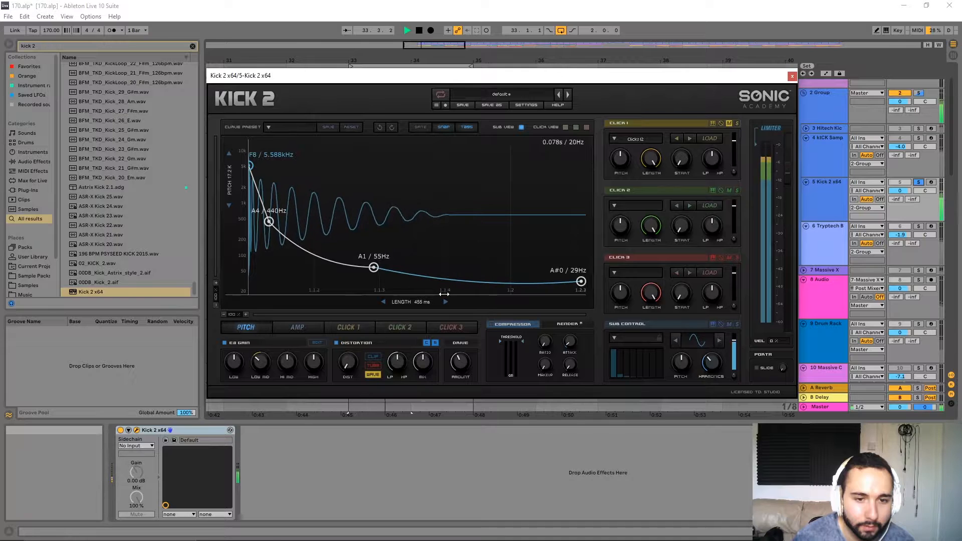
mouse_move(580, 281)
mouse_down()
mouse_move(580, 290)
mouse_move(535, 280)
mouse_move(580, 286)
mouse_up()
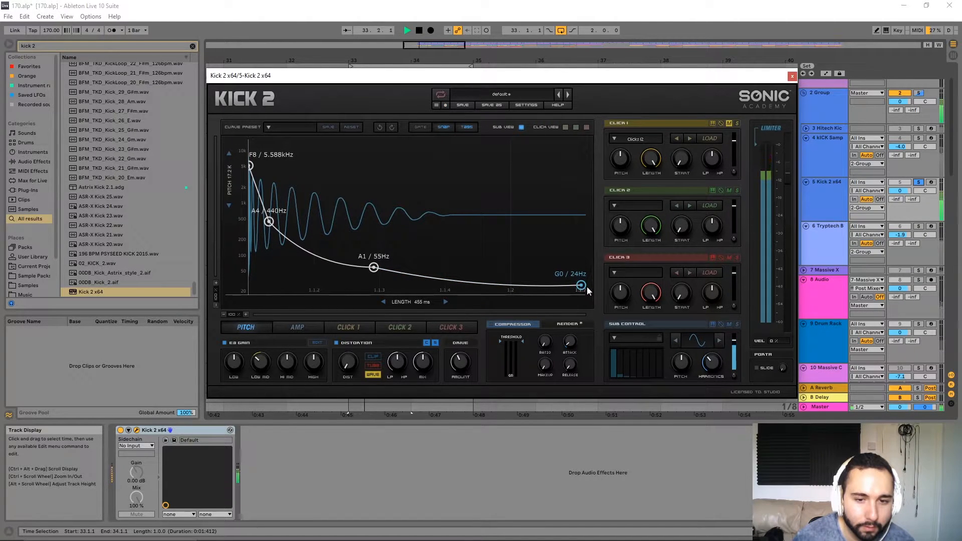
mouse_move(419, 302)
mouse_down()
mouse_move(420, 278)
mouse_move(419, 297)
mouse_up()
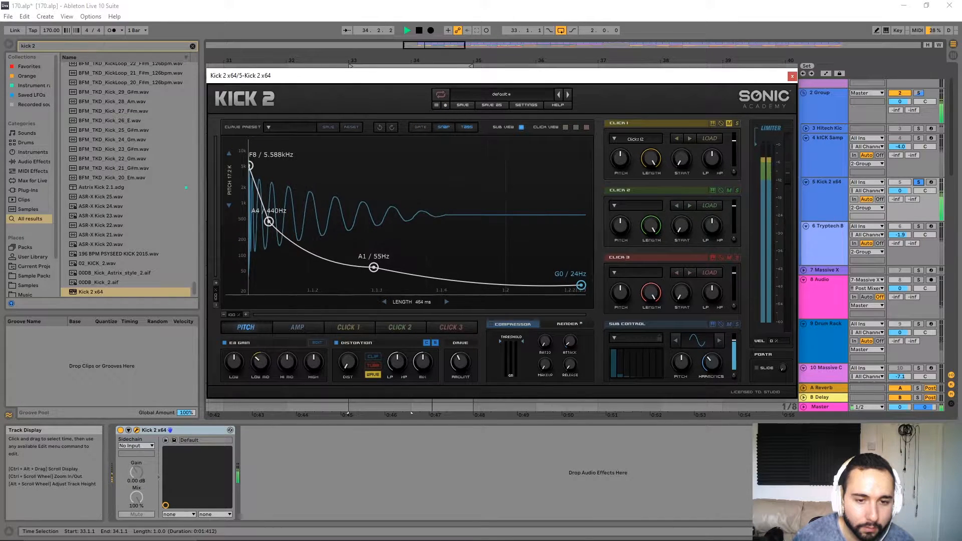
Step: Reshape the amp envelope to peak at 0.9 and pass through points at 0.57, 0.39, 0.71 and 0.35 before the zero-level tail
click(310, 330)
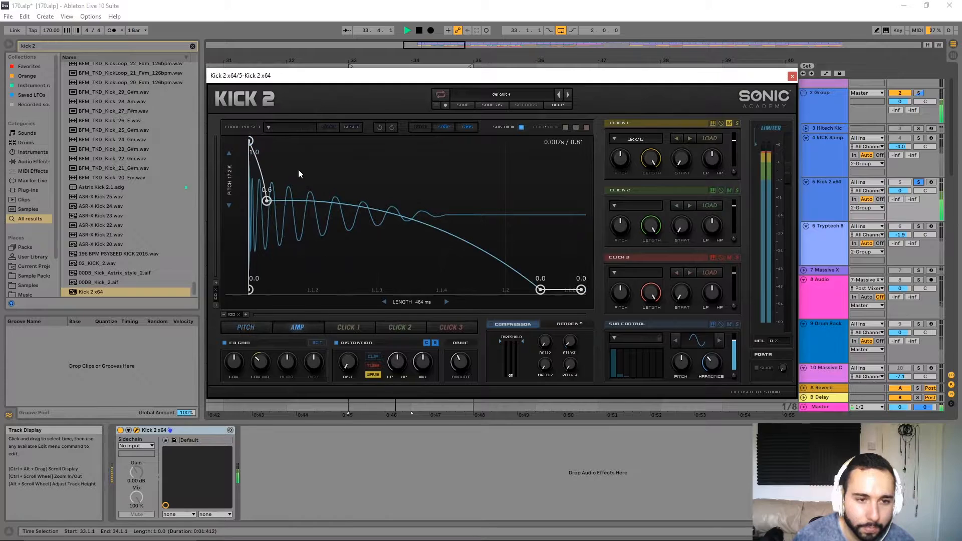
drag(267, 202, 375, 194)
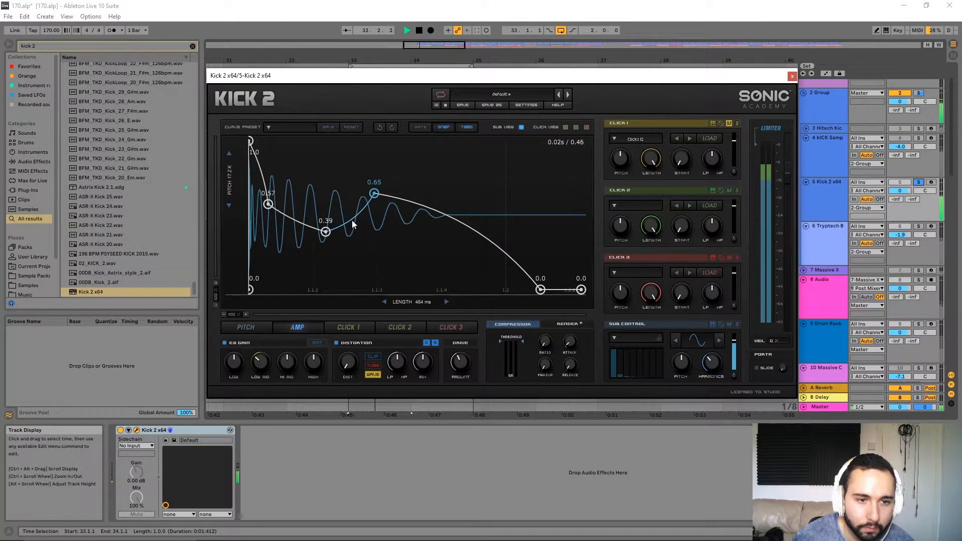
drag(375, 194, 376, 183)
double_click(447, 207)
drag(447, 207, 458, 237)
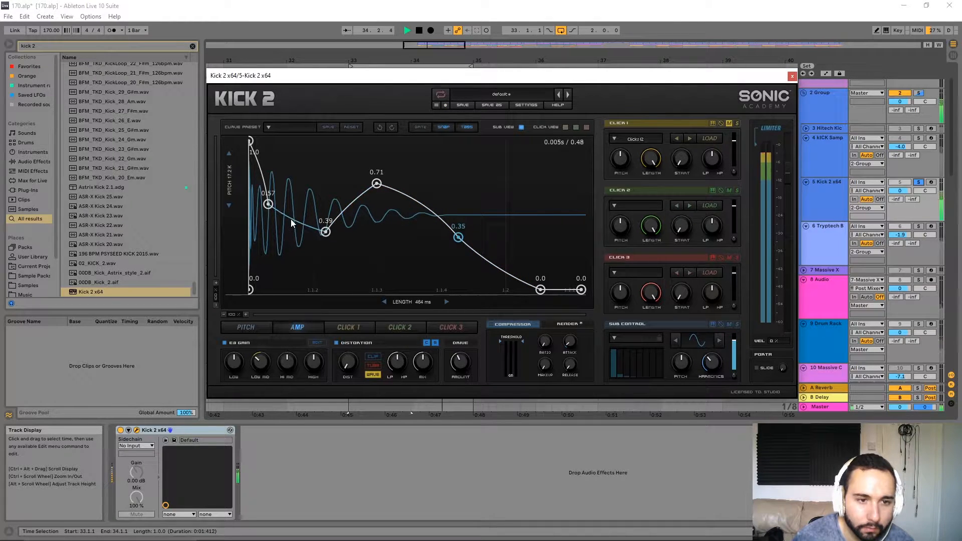
drag(295, 220, 275, 182)
mouse_move(256, 147)
mouse_down()
mouse_move(245, 151)
mouse_move(257, 141)
mouse_move(256, 160)
mouse_up()
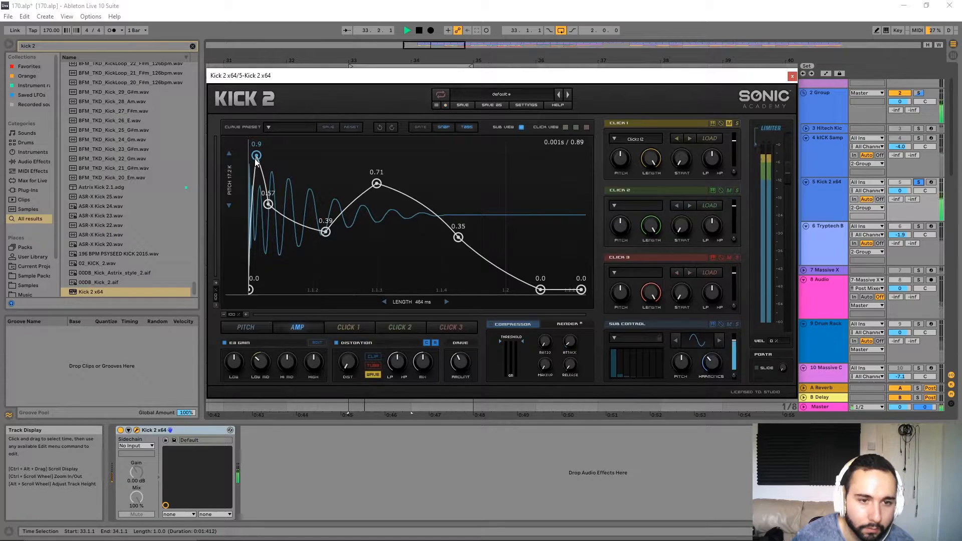
drag(367, 195, 327, 197)
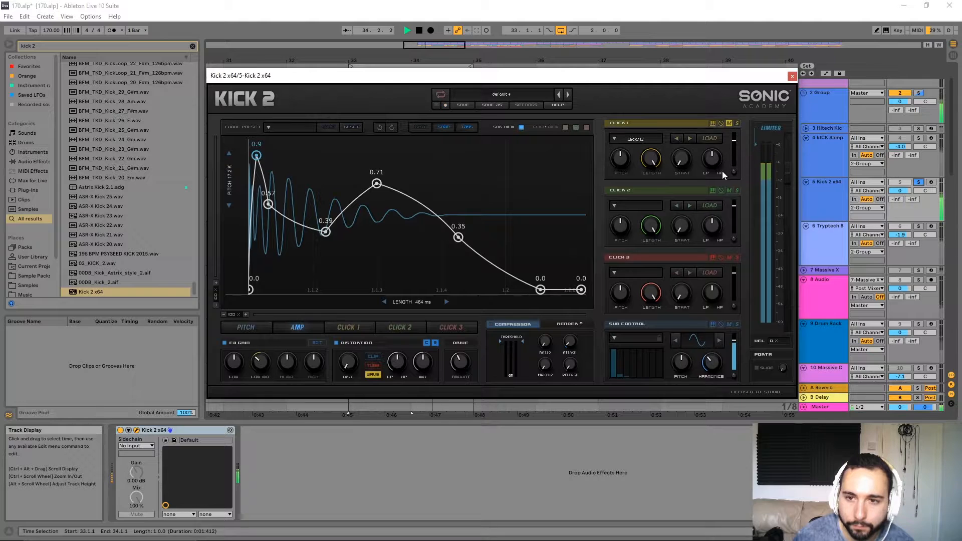
Step: Unmute click 1 and set its pitch to -6.0, length to 42.8 % and LP/HP filter to 0.99
drag(618, 169, 626, 218)
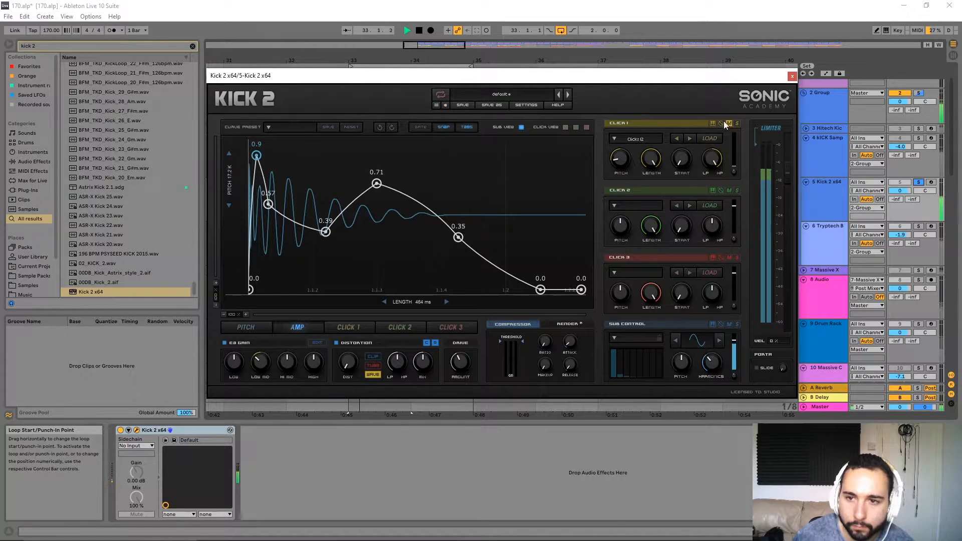
drag(734, 146, 738, 140)
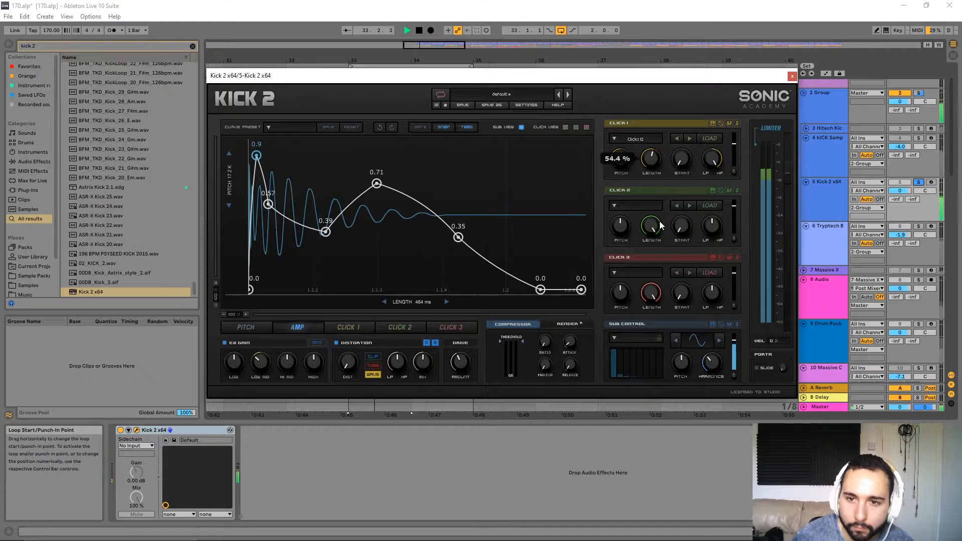
mouse_move(624, 166)
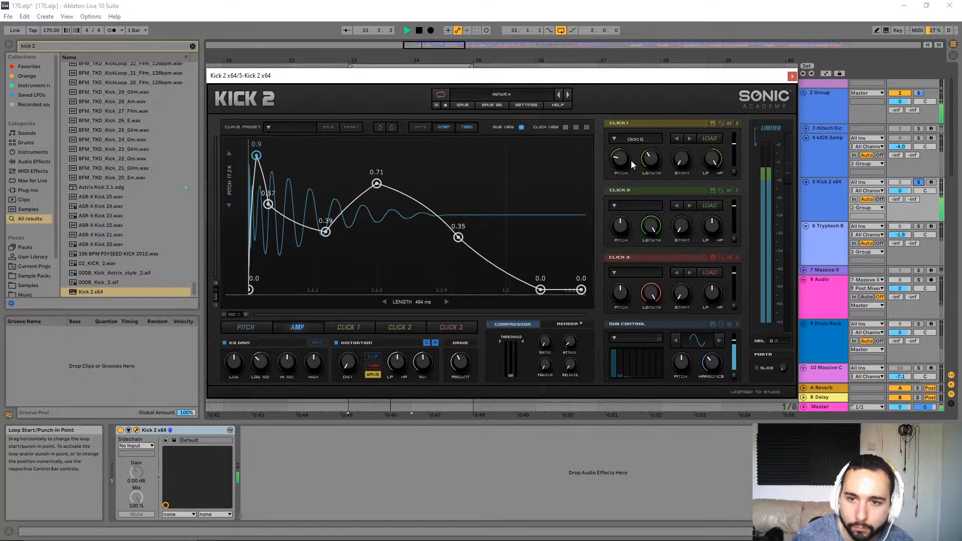
drag(618, 170, 619, 173)
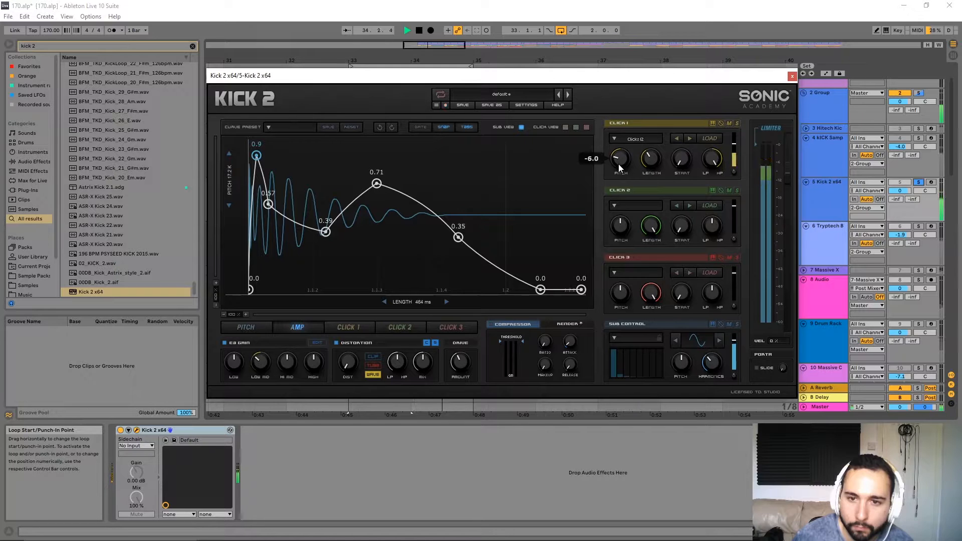
mouse_move(713, 161)
mouse_down()
mouse_move(720, 144)
mouse_move(719, 165)
mouse_up()
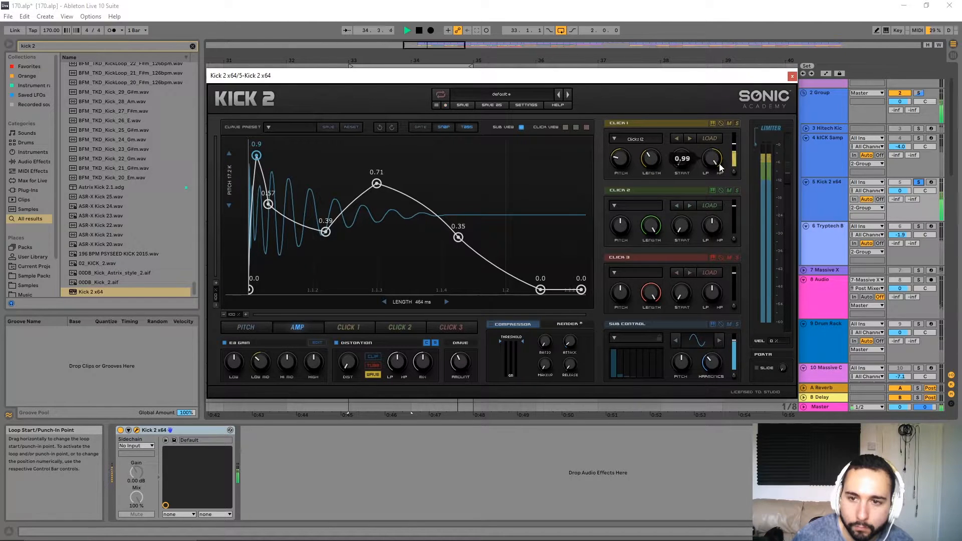
mouse_move(654, 158)
mouse_down()
mouse_move(657, 185)
mouse_move(662, 159)
mouse_up()
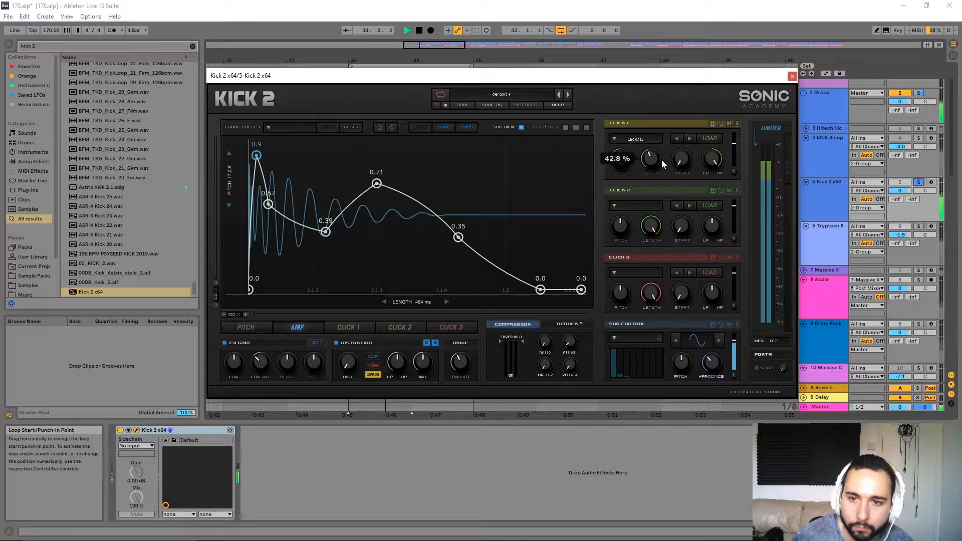
Step: Lower click 1 to about -21 dB, compare the kick with click 1 muted and unmuted, and fine-tune the click level
drag(734, 144, 735, 153)
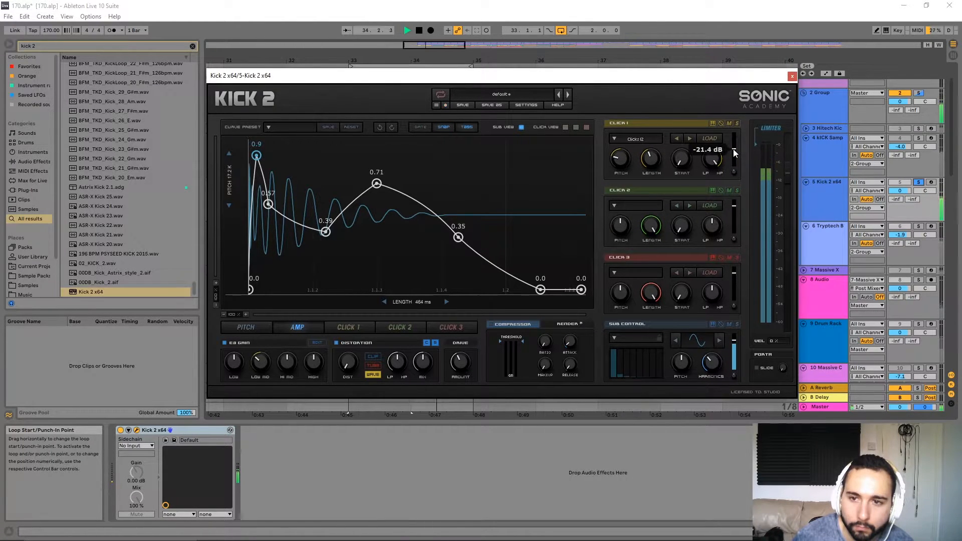
click(728, 124)
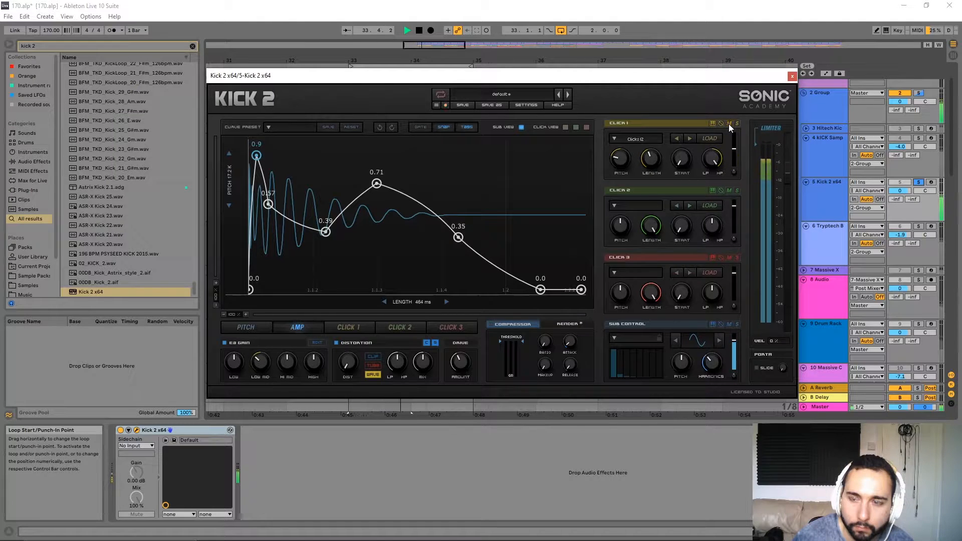
click(729, 124)
drag(734, 154, 734, 151)
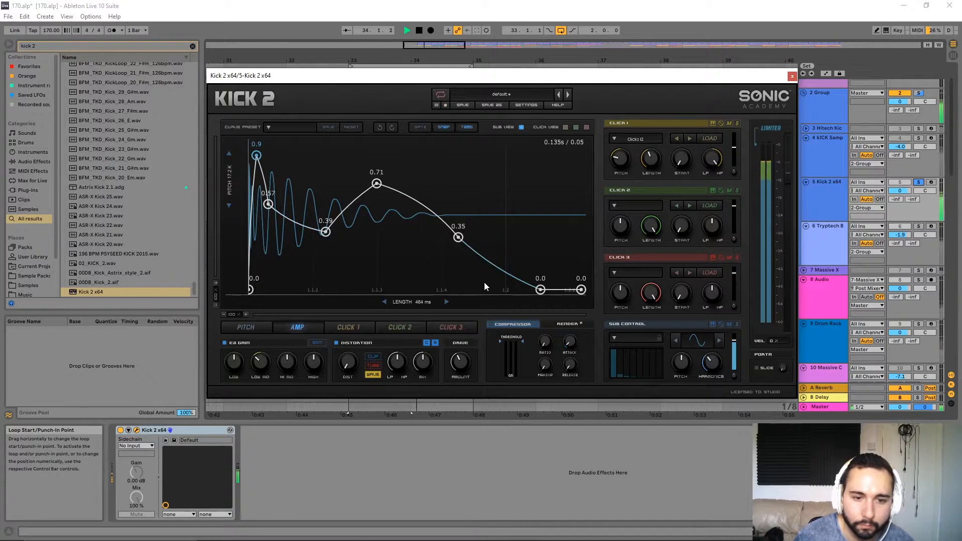
Step: Check the length setting, stop playback, and review the kick's finished pitch and amp envelopes
drag(413, 302, 414, 302)
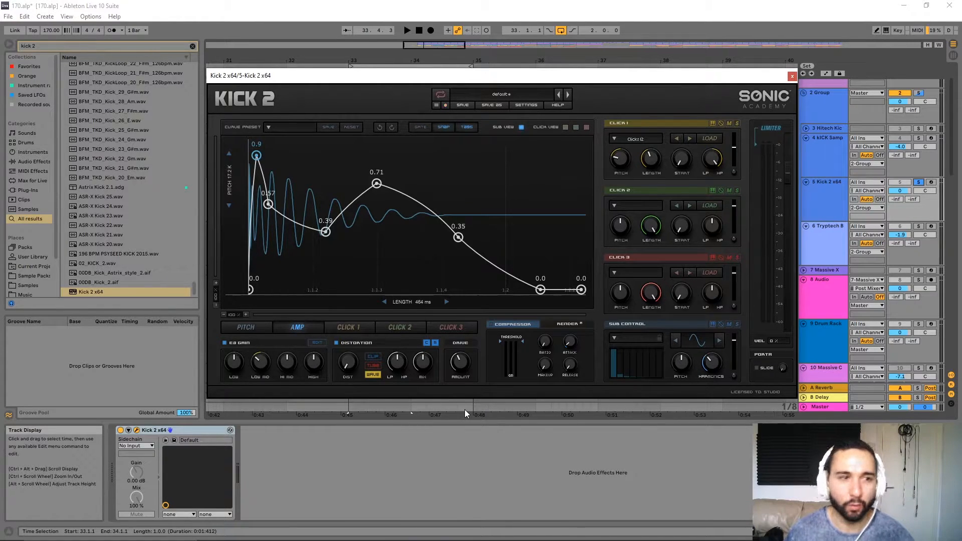
click(242, 328)
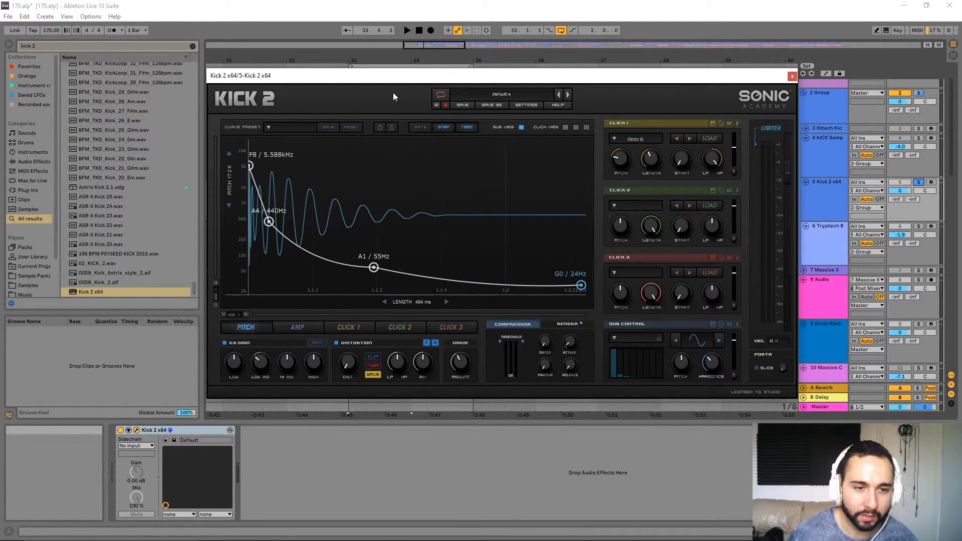
click(301, 330)
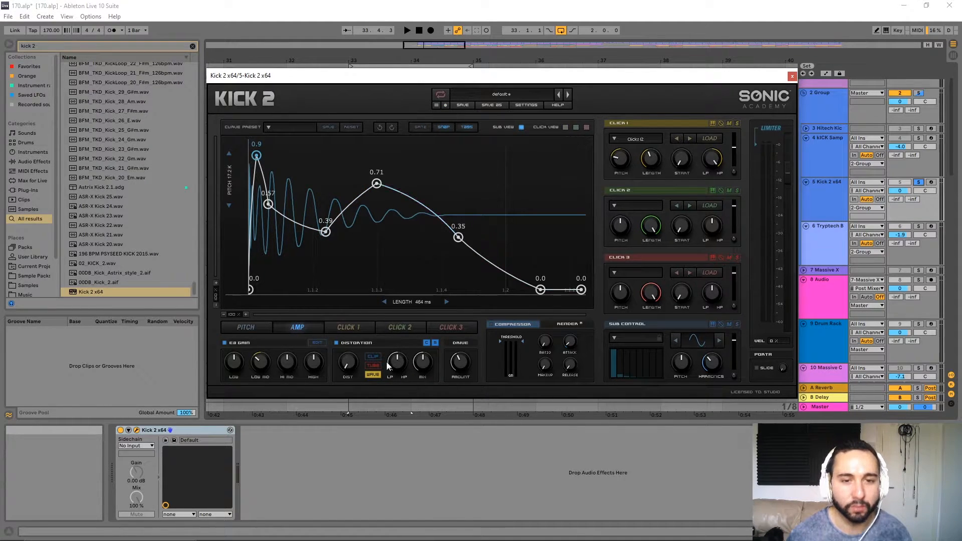
click(245, 327)
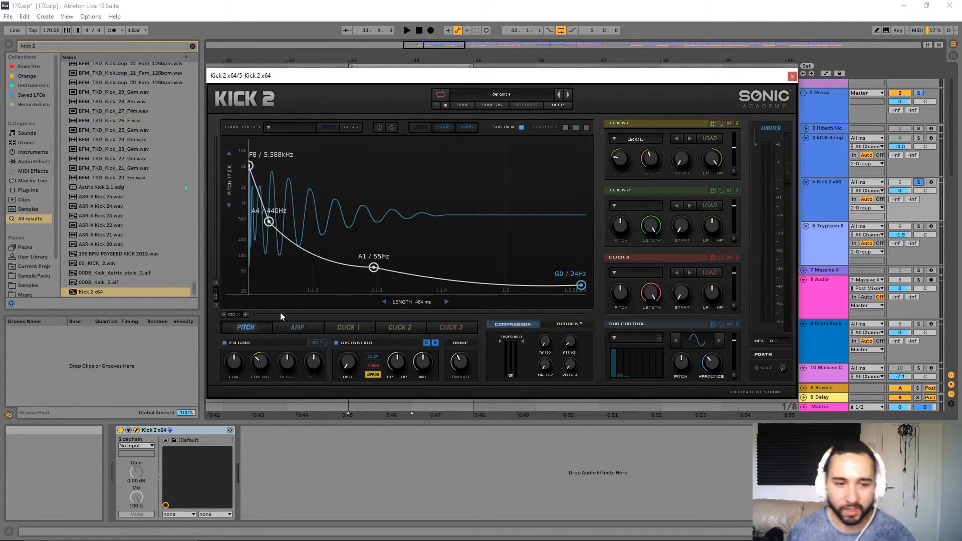
Step: Cut the kick EQ's 195 Hz band to -8.5 dB with Q 8.712, auditioning and undoing a 17 dB boost at that frequency
click(317, 342)
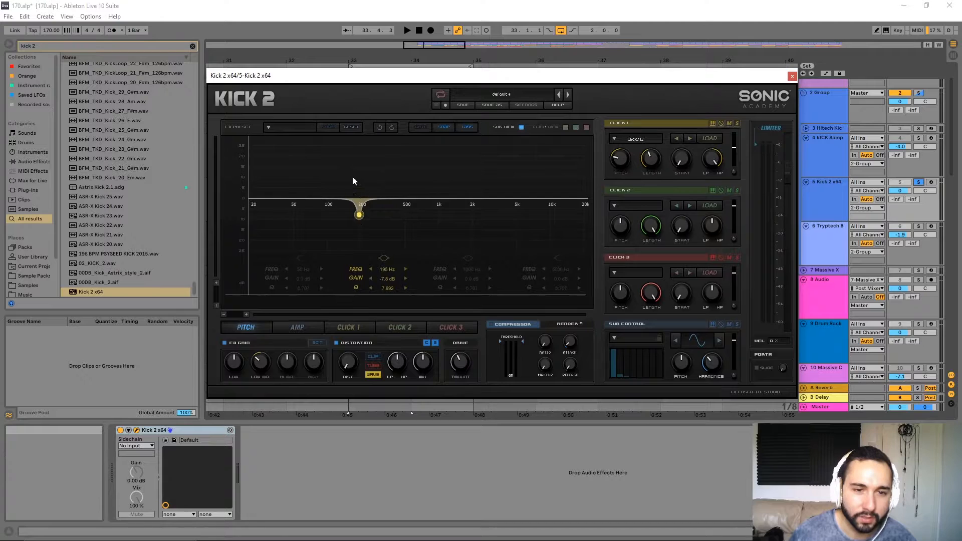
drag(362, 216, 362, 219)
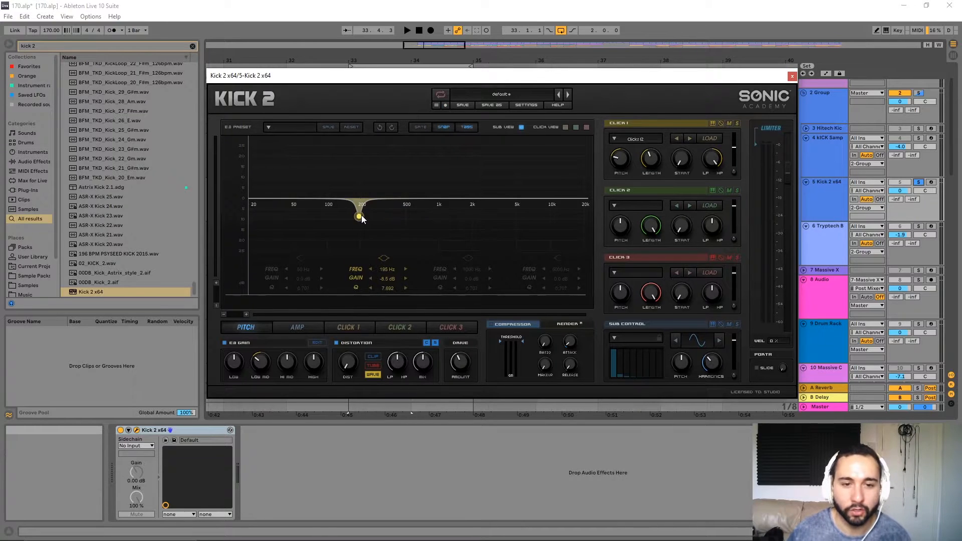
drag(359, 217, 359, 162)
key(space)
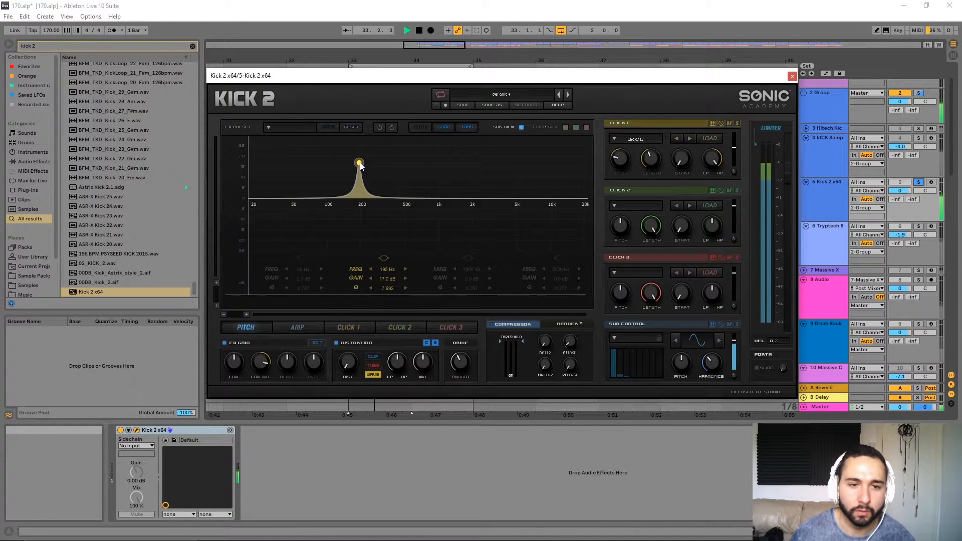
click(381, 127)
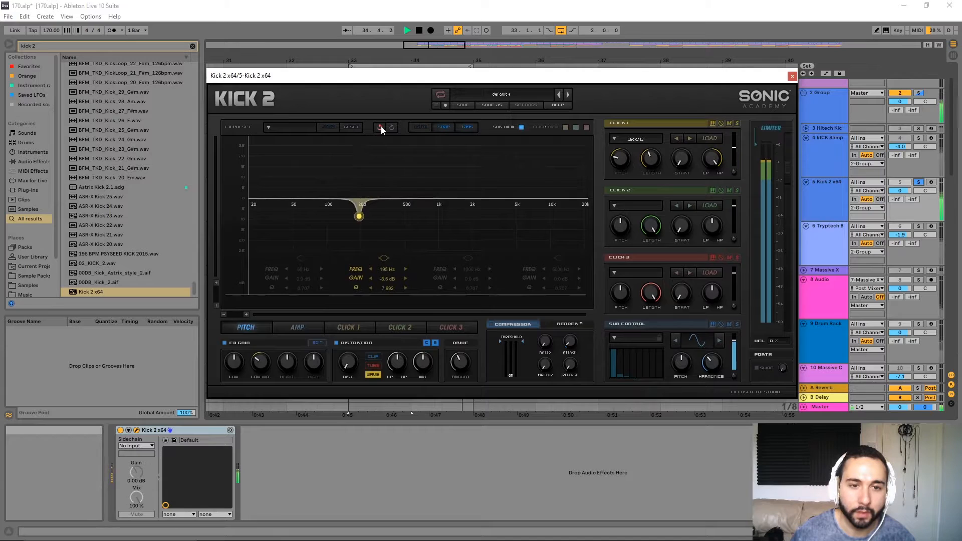
scroll(388, 288, down, 1)
key(space)
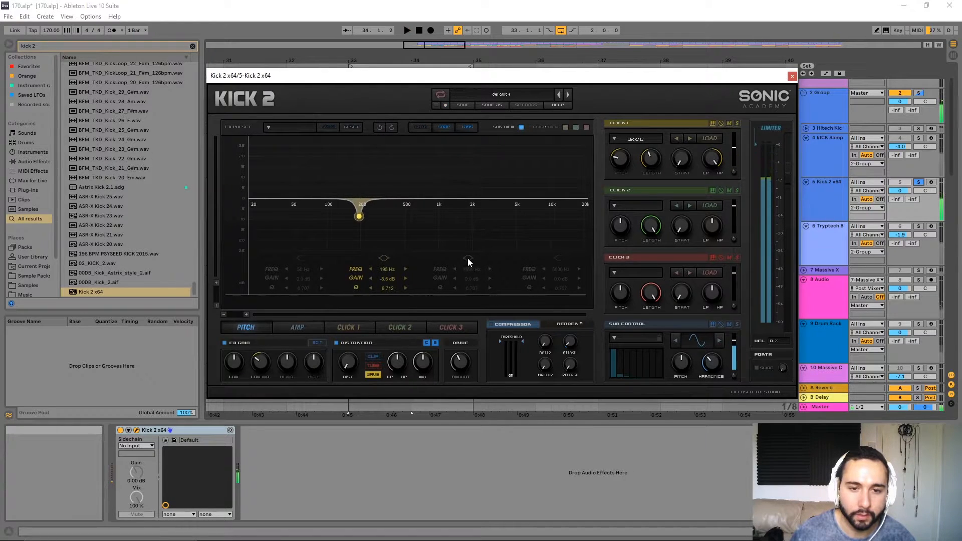
Step: Enable the hi-mid EQ band at about 270 Hz, audition it boosted, and set it to a -4.3 dB cut with Q 5.461
click(468, 258)
drag(438, 198, 383, 196)
drag(457, 291, 476, 270)
mouse_move(378, 192)
mouse_down()
mouse_move(371, 182)
mouse_move(375, 192)
mouse_up()
key(space)
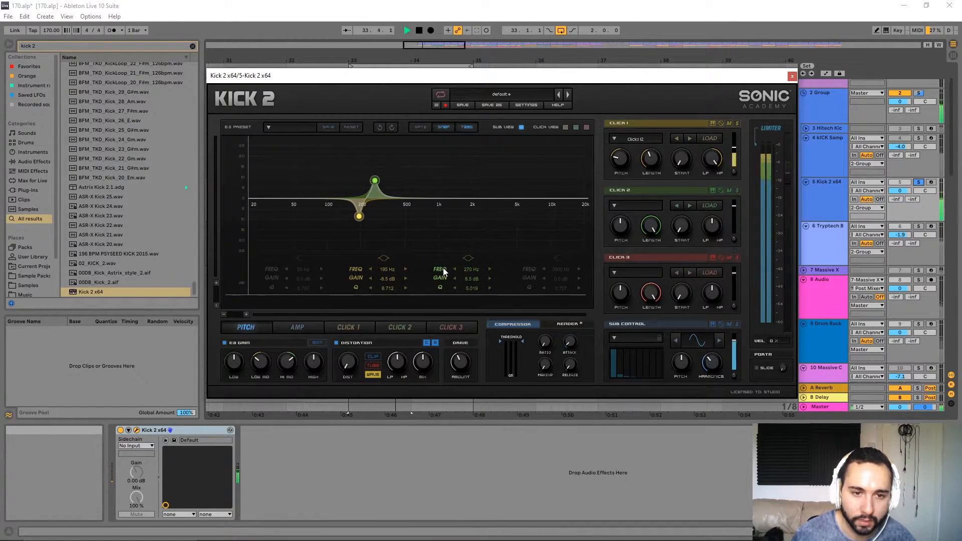
key(space)
mouse_move(468, 289)
mouse_down()
mouse_move(471, 309)
mouse_move(474, 298)
mouse_up()
Step: Enable the EQ's outer bands, setting the low one to -2.0 dB at 34 Hz and the high one to -3.2 dB at 5484 Hz
click(555, 259)
drag(513, 197, 528, 211)
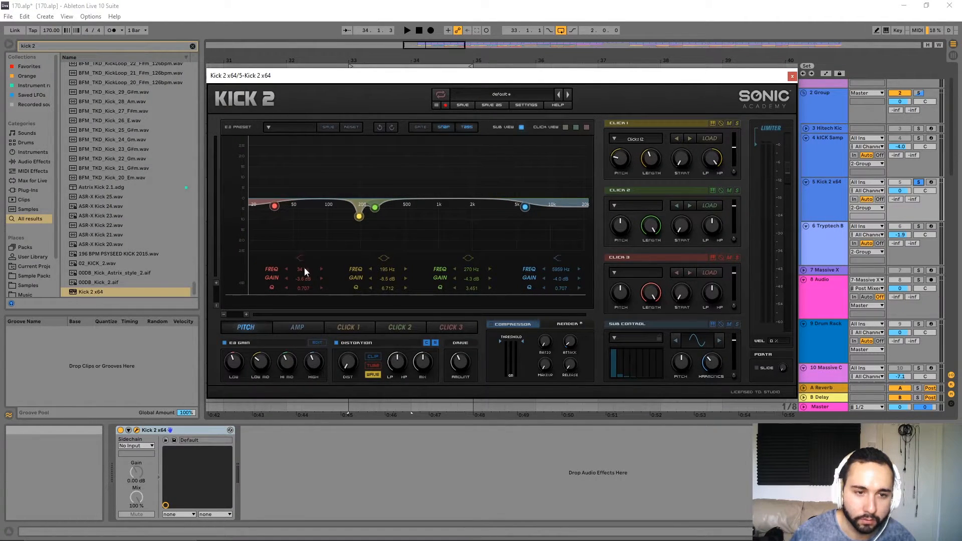
drag(302, 278, 307, 282)
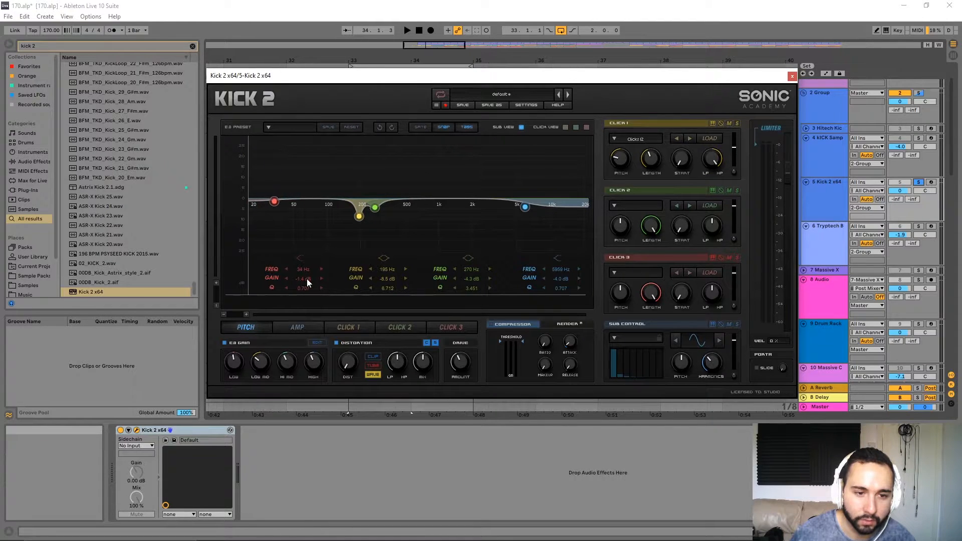
drag(556, 269, 556, 272)
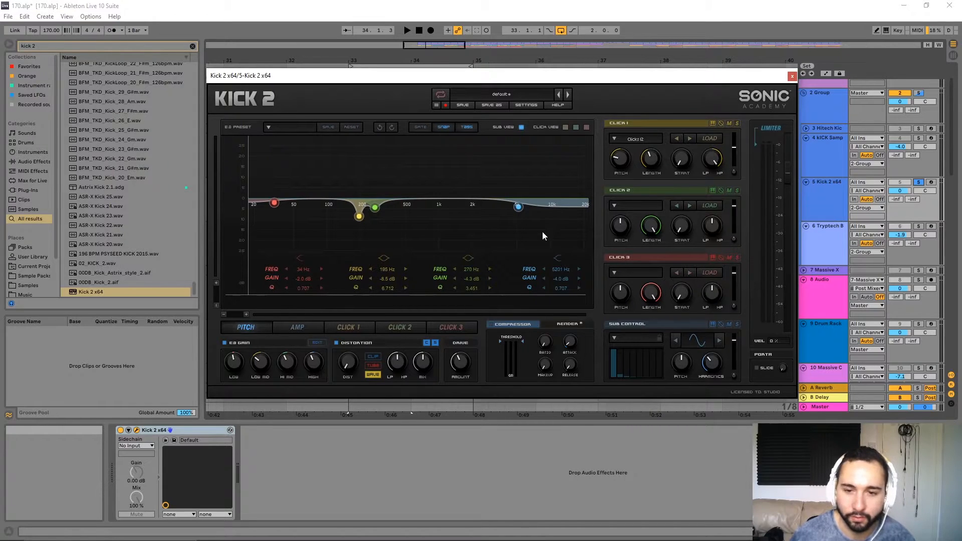
key(space)
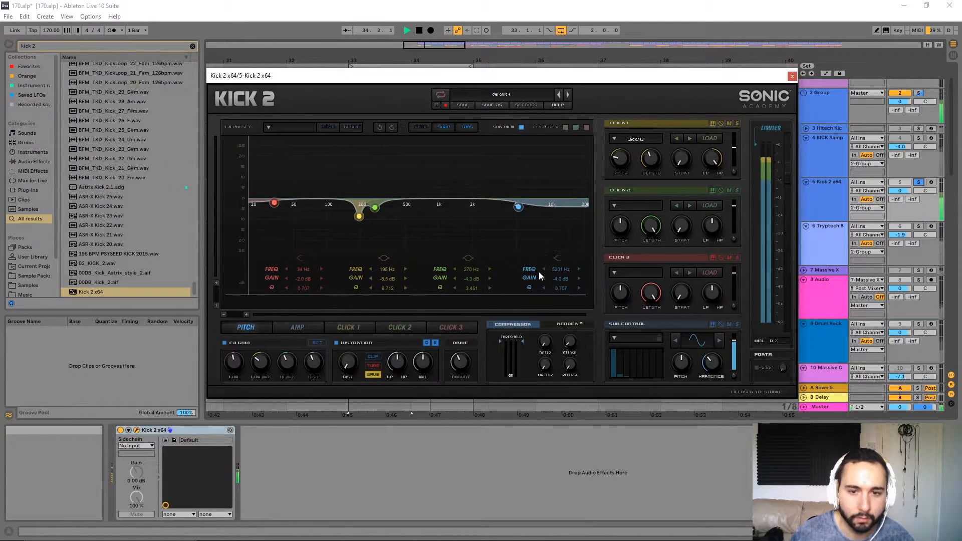
drag(563, 280, 558, 268)
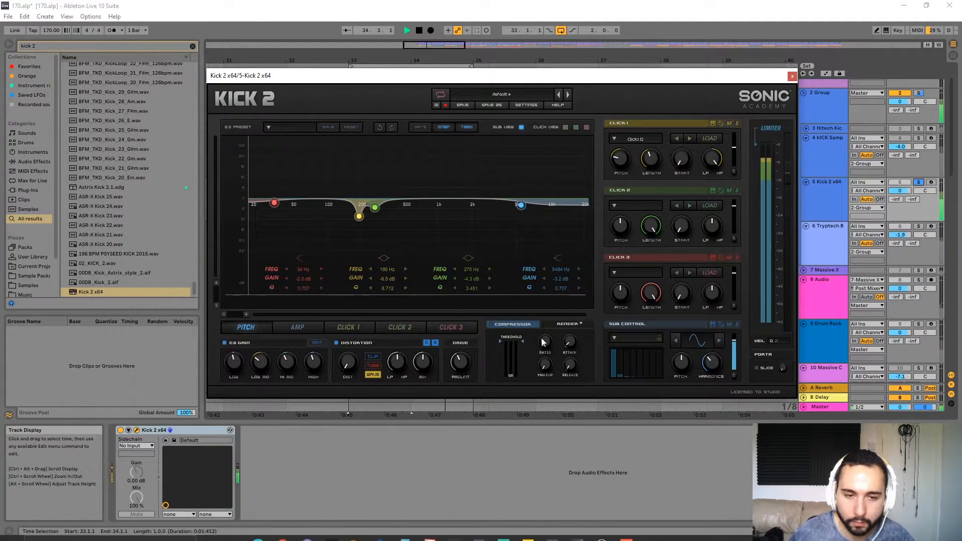
Step: Stop playback, close the Kick 2 window, and solo the whole 2 Group instead of only the Kick 2 track
double_click(419, 30)
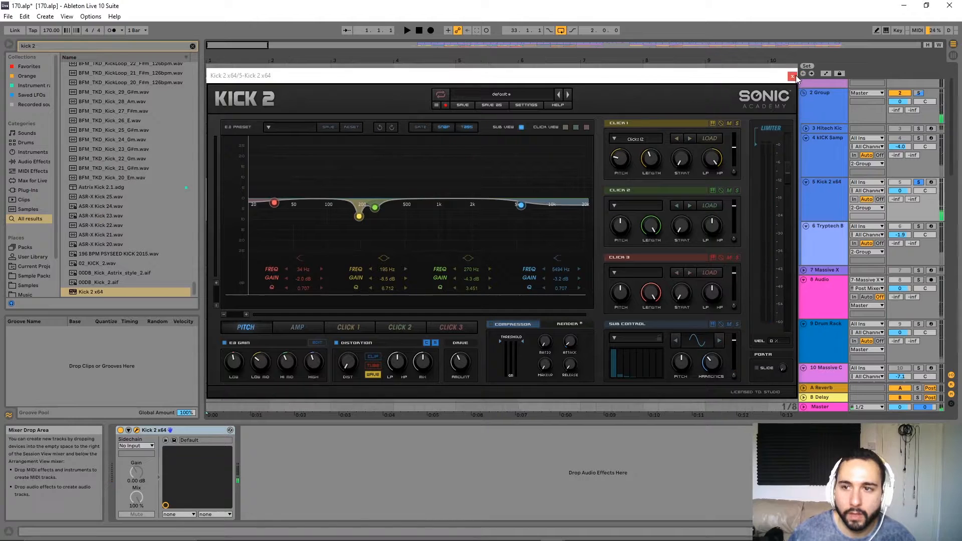
click(792, 77)
scroll(521, 164, down, 5)
click(918, 95)
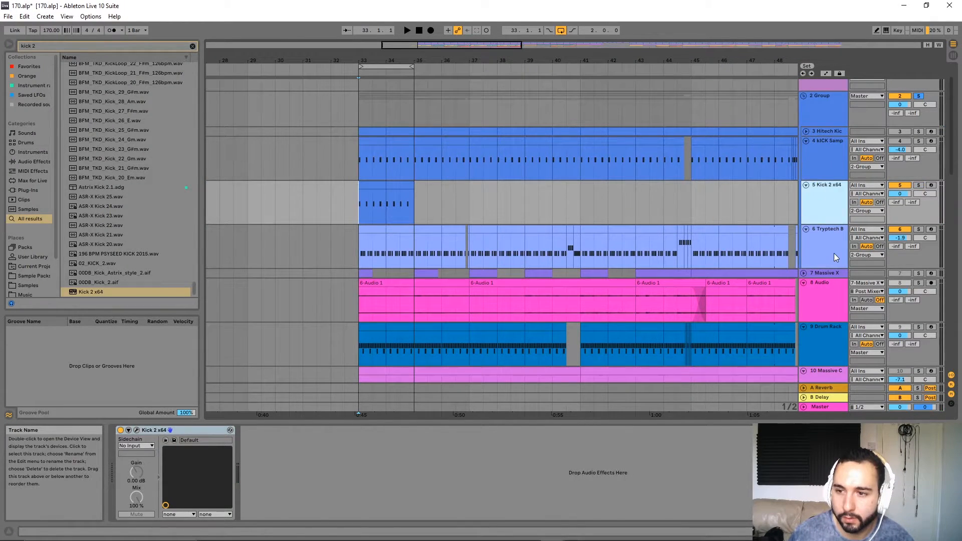
Step: Set the Tryptech Bass track's sidechain compressor input to 5-Kick 2 x64 and play the kick and bass together
click(834, 254)
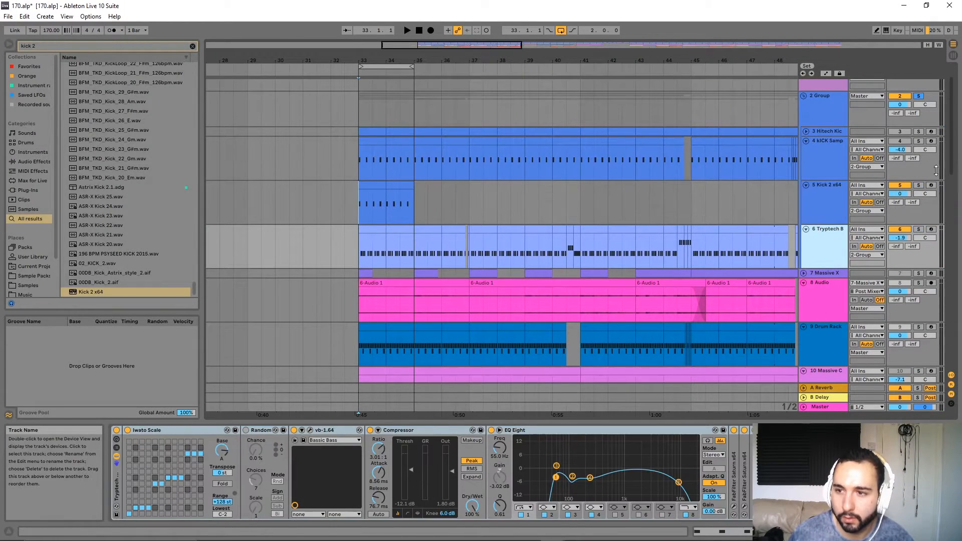
scroll(675, 431, down, 5)
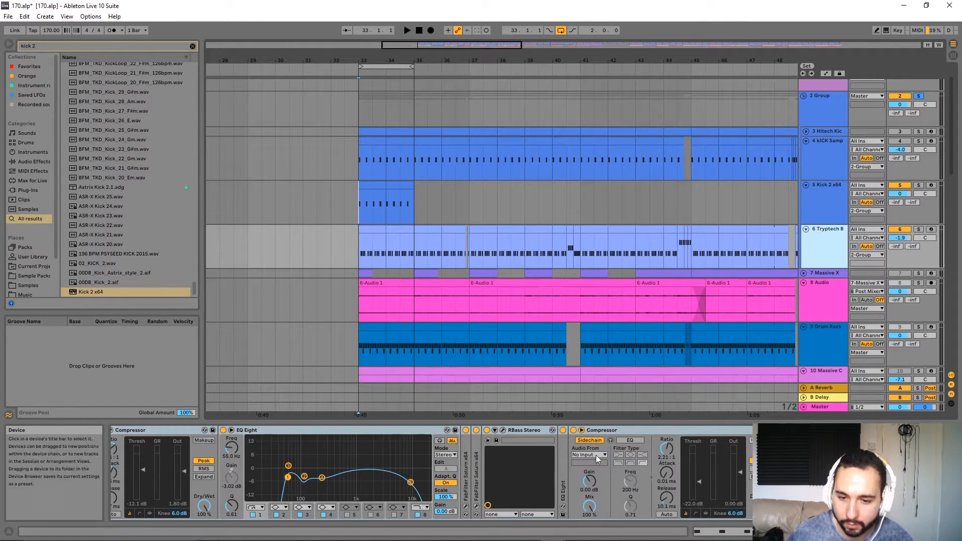
click(596, 454)
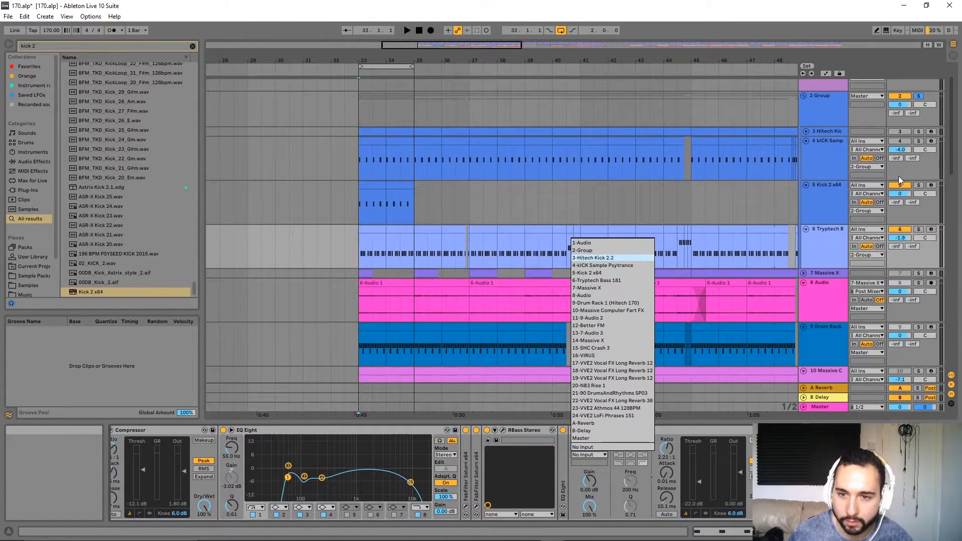
click(589, 273)
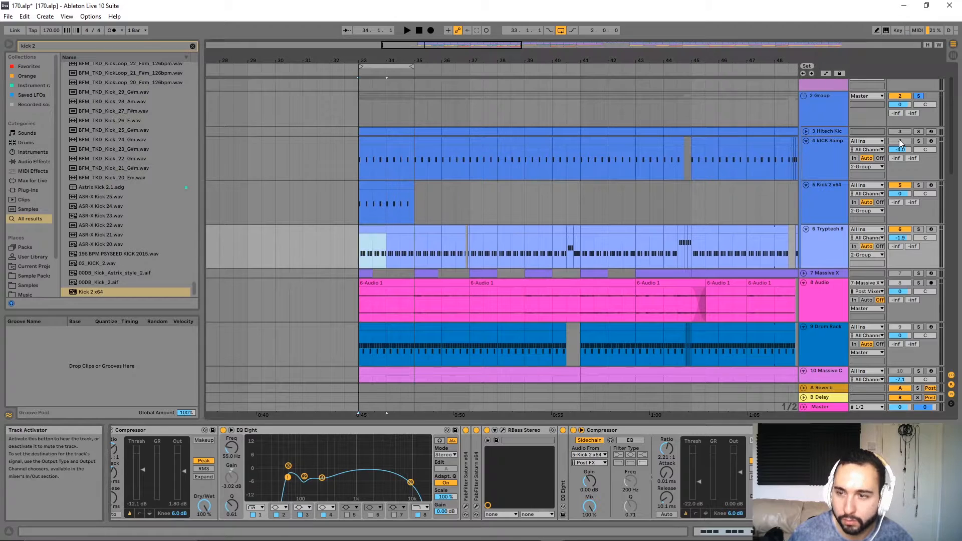
key(space)
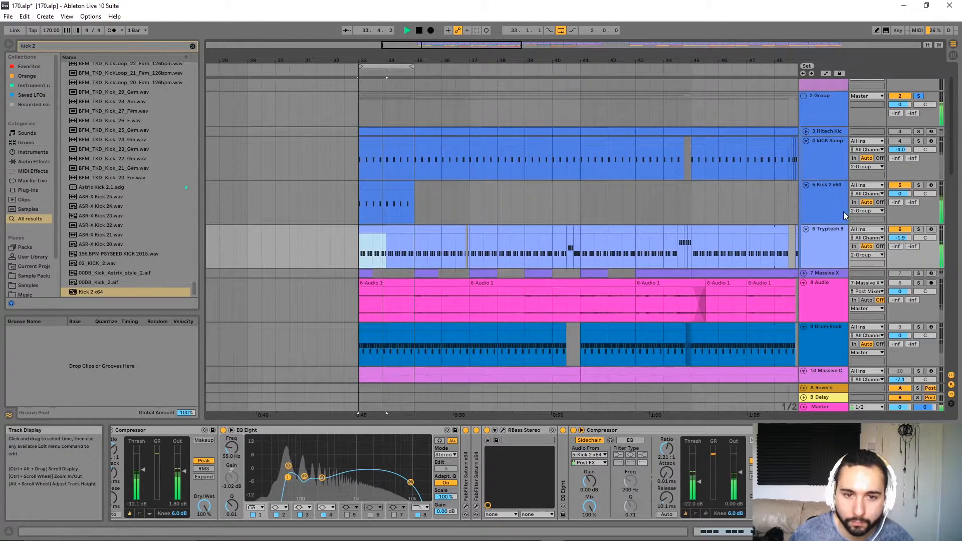
Step: Select the Kick 2 x64 track, reopen its Kick 2 editor window, and restart playback of the kick and bass loop
drag(543, 205, 329, 209)
scroll(433, 174, up, 5)
double_click(824, 205)
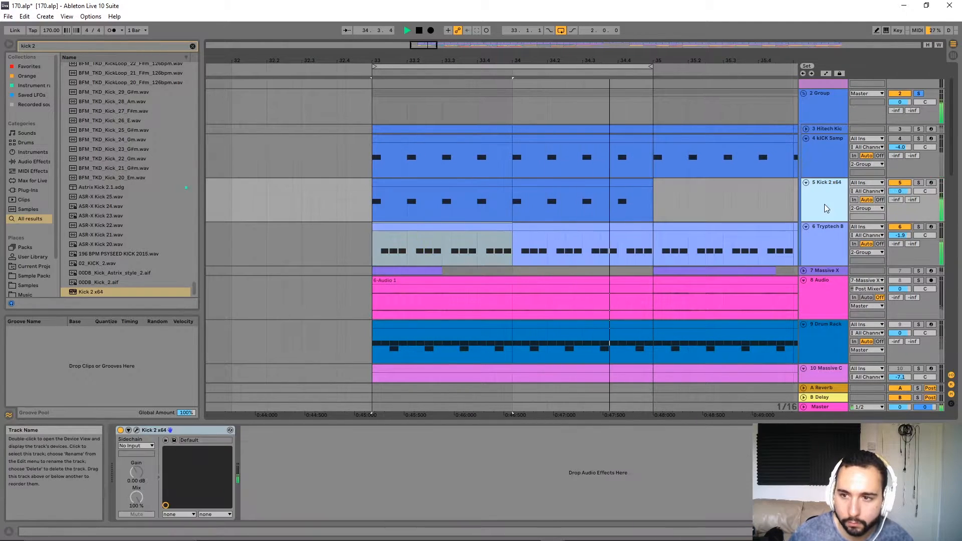
key(space)
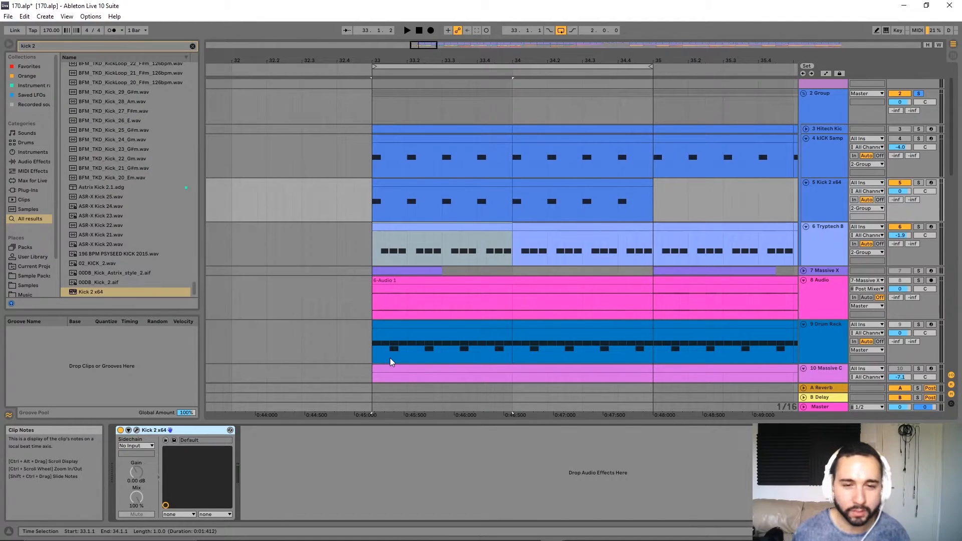
click(137, 431)
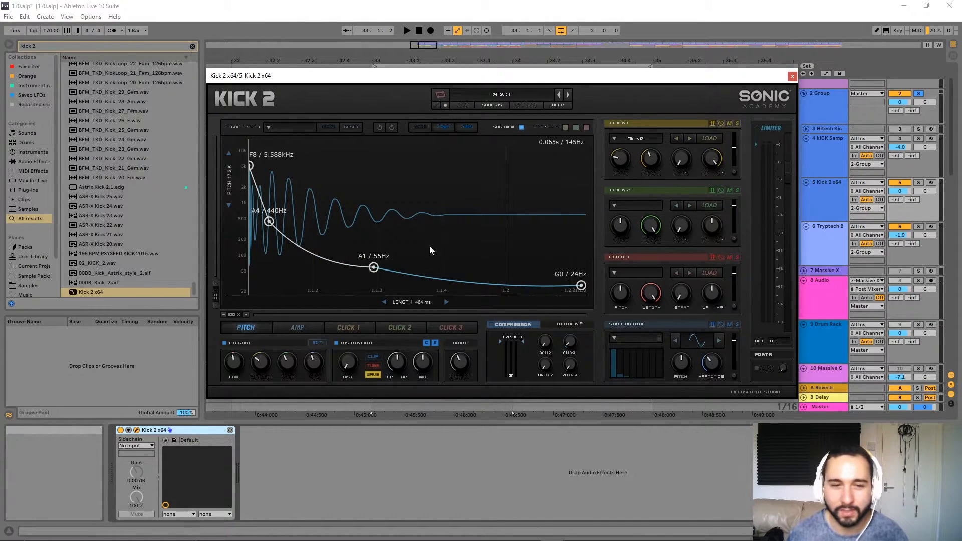
key(space)
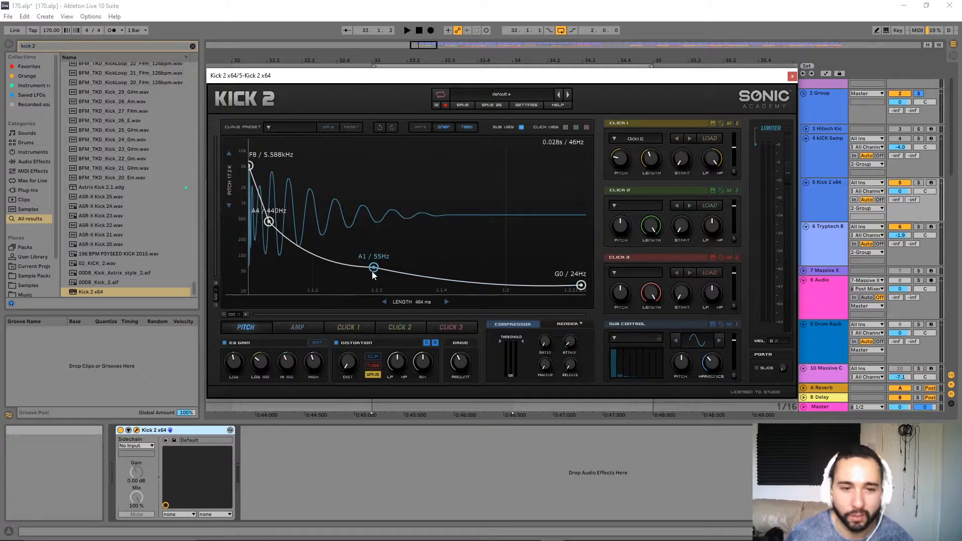
Step: Move the pitch envelope's A1 / 55 Hz node slightly earlier, then try a 155 ms length and undo it
drag(373, 267, 348, 266)
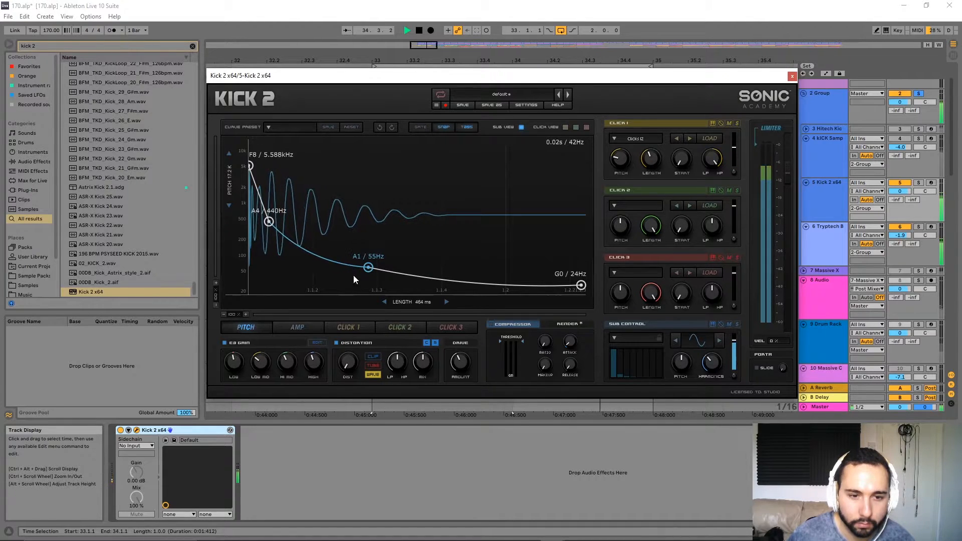
drag(414, 303, 376, 300)
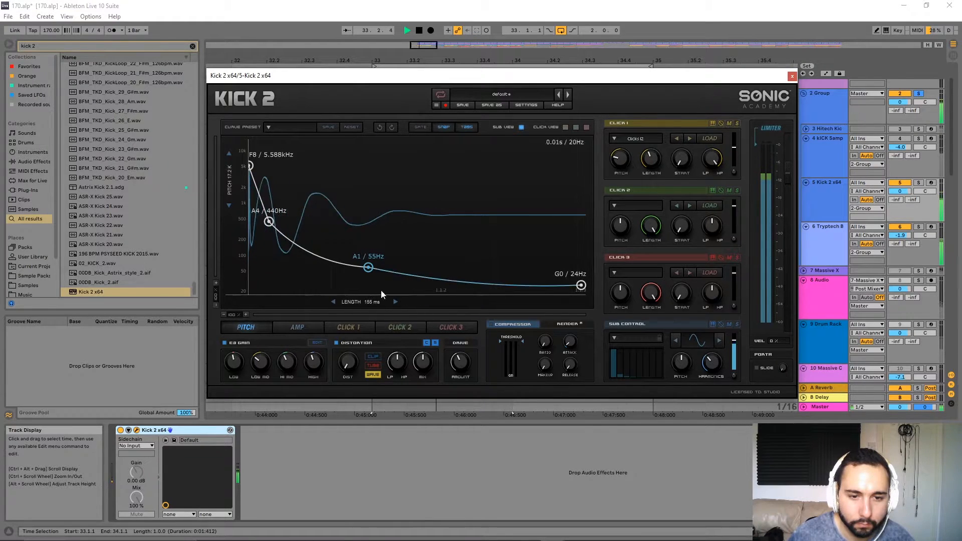
click(380, 127)
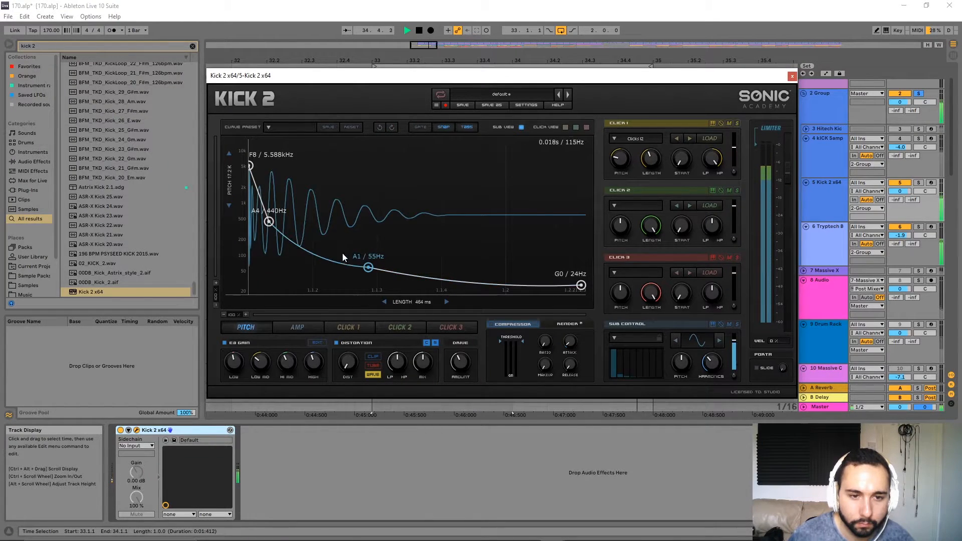
Step: Retune the pitch envelope's second node to F4 / 349 Hz, third to D2 / 73 Hz and end node to C1 / 33 Hz
drag(373, 270, 371, 264)
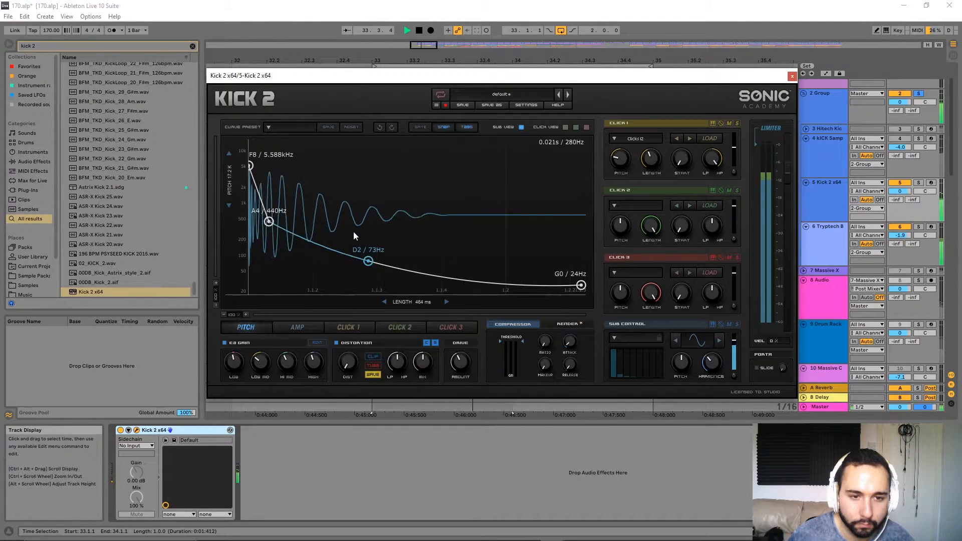
mouse_move(270, 222)
mouse_down()
mouse_move(278, 230)
mouse_move(270, 230)
mouse_up()
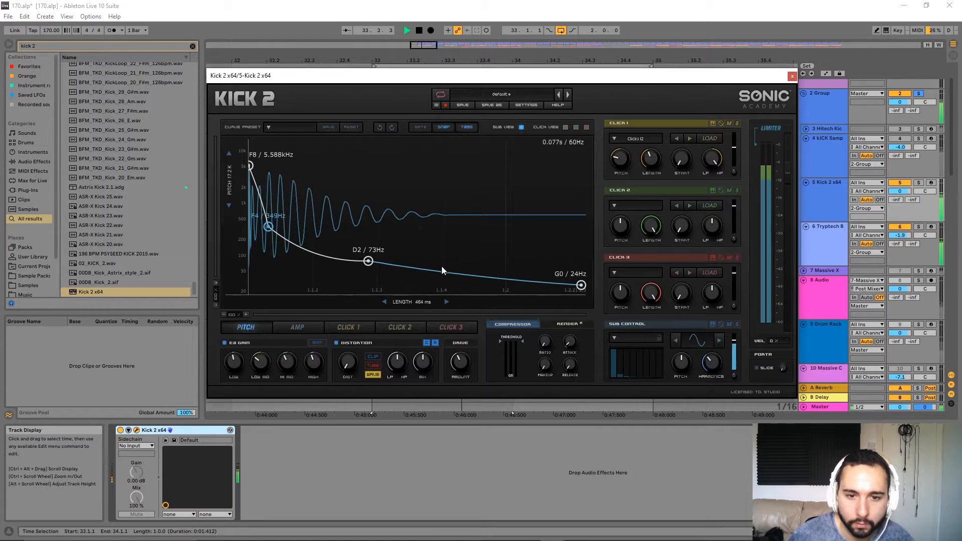
mouse_move(581, 285)
mouse_down()
mouse_move(563, 244)
mouse_move(563, 276)
mouse_move(582, 281)
mouse_up()
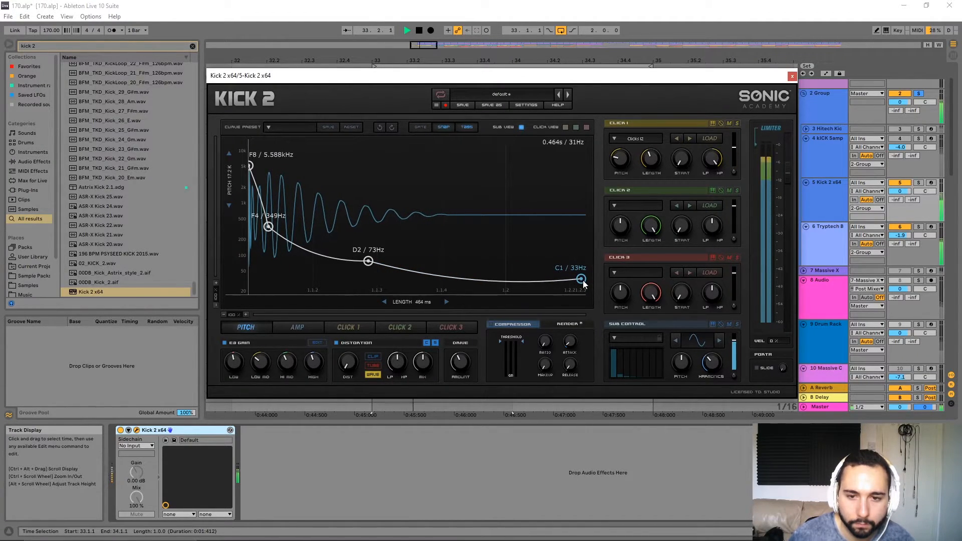
Step: Move the pitch envelope's third node earlier to B2 / 123 Hz and add nodes after it at C2 / 65 Hz and D1 / 37 Hz
drag(368, 260, 318, 251)
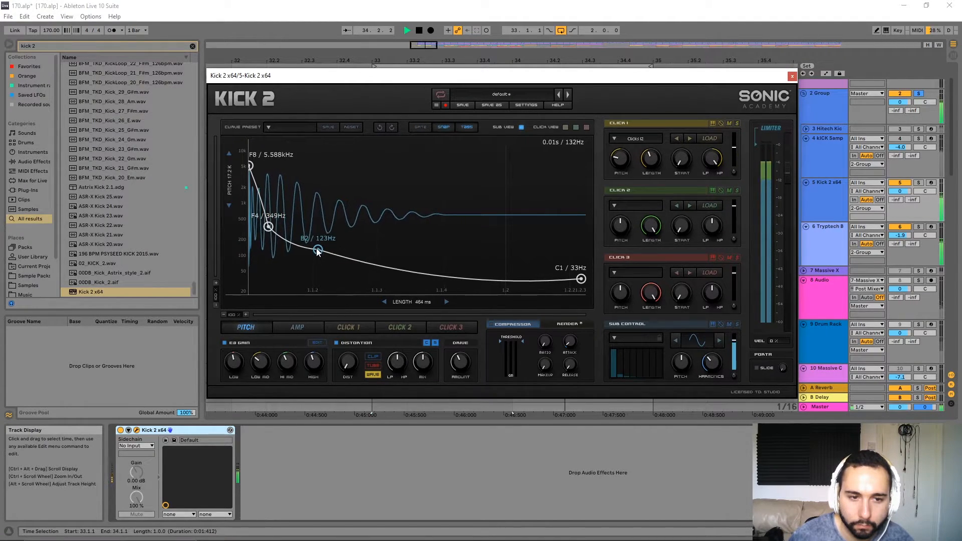
double_click(385, 265)
mouse_move(384, 264)
mouse_down()
mouse_move(378, 256)
mouse_move(389, 263)
mouse_move(369, 290)
mouse_move(382, 255)
mouse_up()
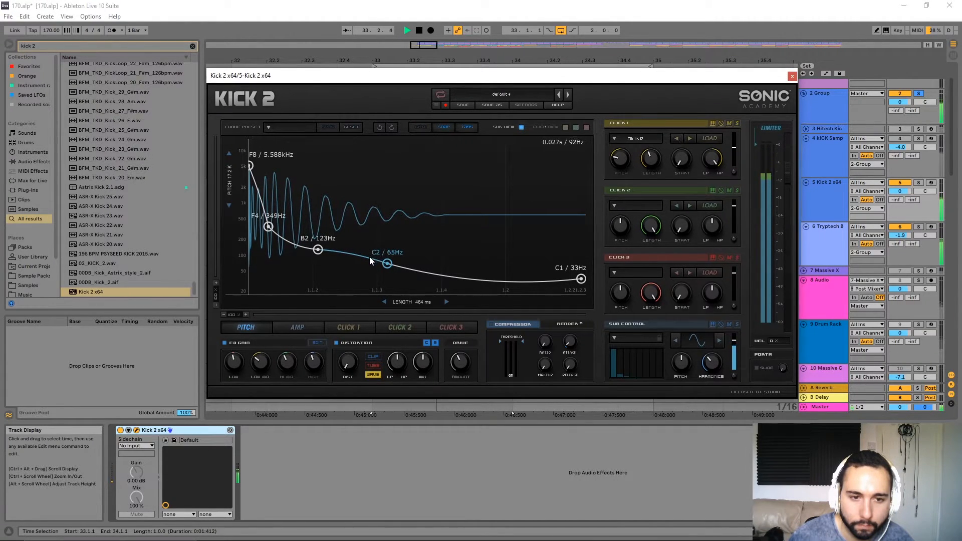
mouse_move(387, 263)
mouse_down()
mouse_move(410, 263)
mouse_move(379, 267)
mouse_up()
double_click(442, 277)
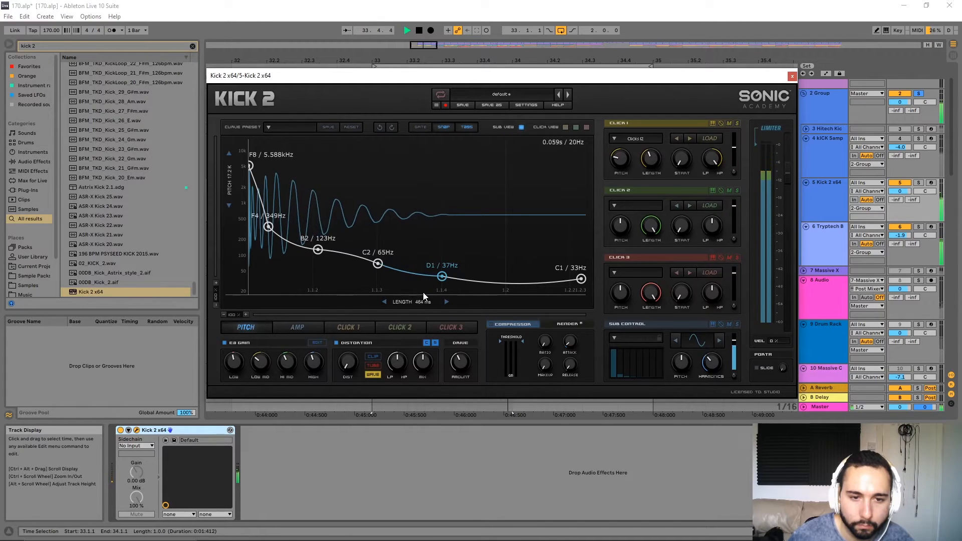
Step: Audition higher pitches for the envelope's end node, including A1 / 55 Hz, and settle it at F1 / 44 Hz
drag(580, 279, 582, 275)
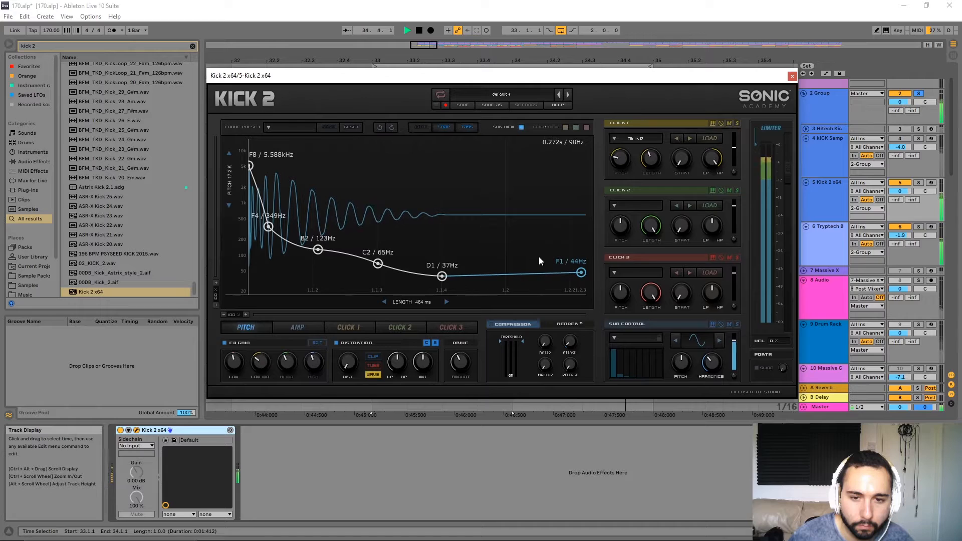
drag(580, 276, 582, 272)
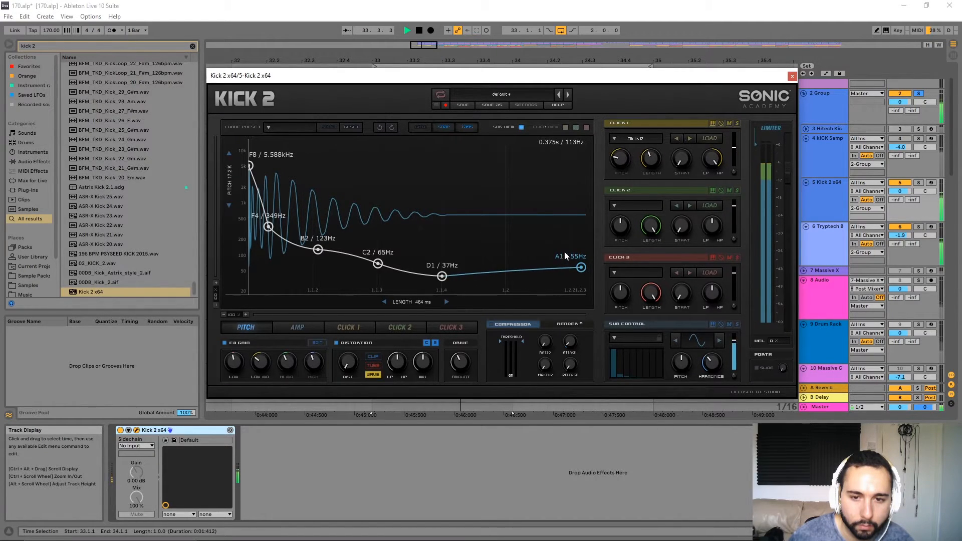
drag(582, 268, 583, 278)
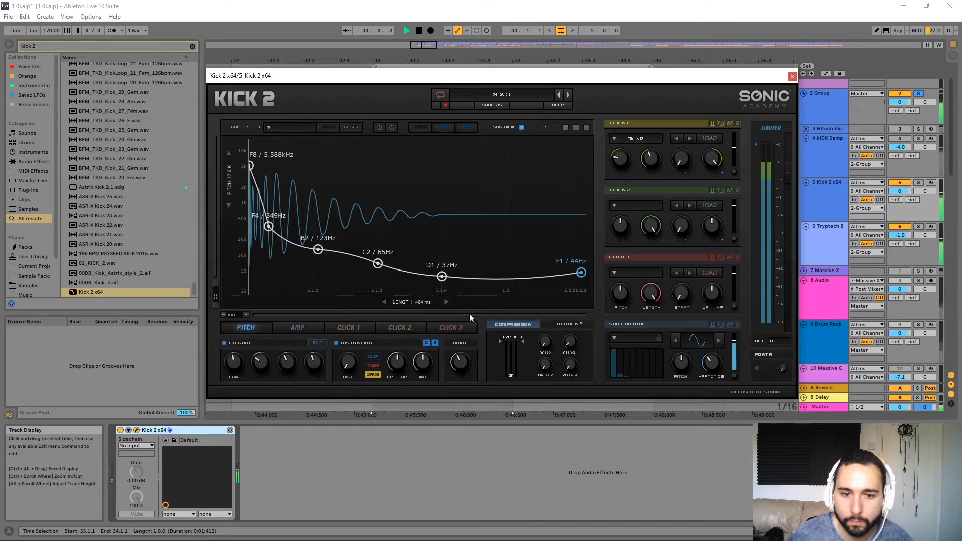
Step: Try a shorter pitch envelope length of about 339 ms, undo it, and bring the length back to 464 ms
mouse_move(424, 303)
mouse_down()
mouse_move(424, 289)
mouse_move(424, 310)
mouse_move(424, 300)
mouse_move(409, 304)
mouse_up()
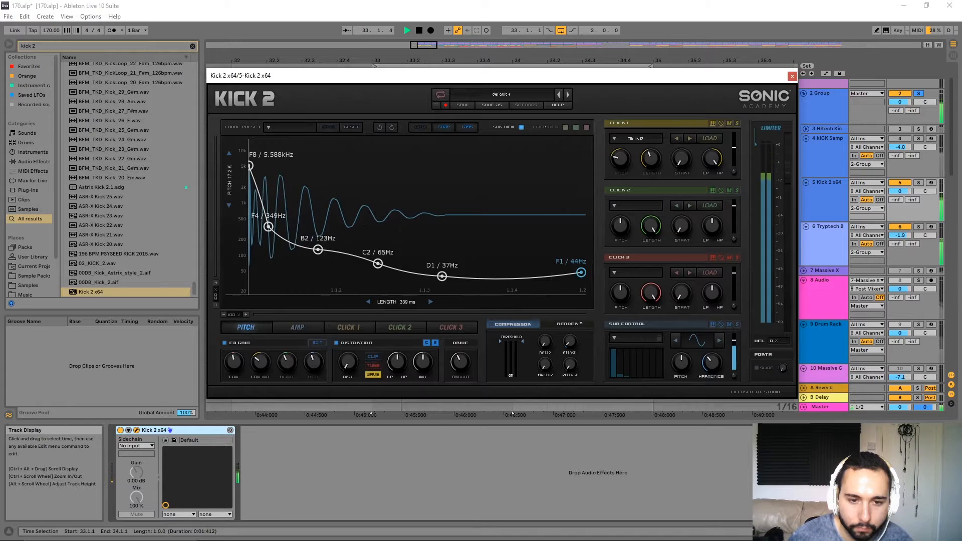
click(379, 126)
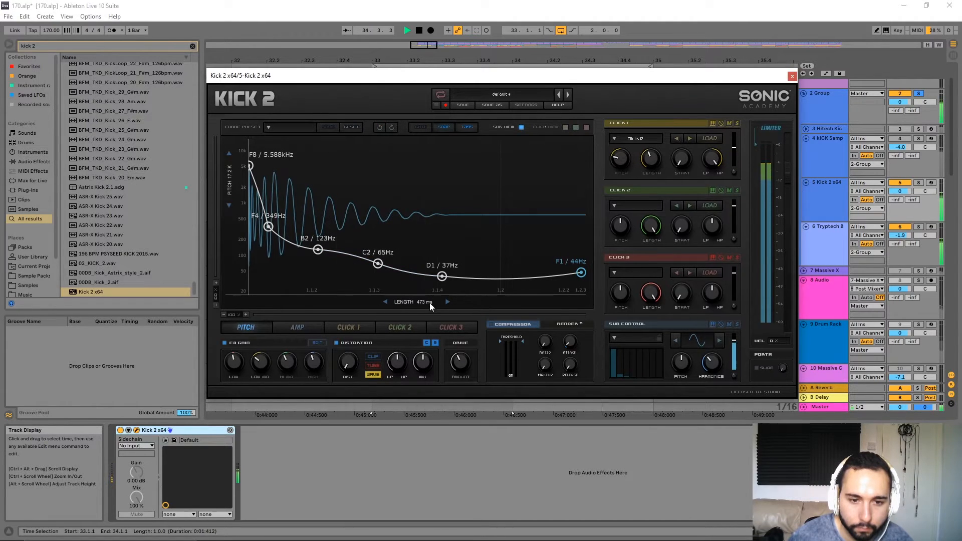
drag(416, 302, 416, 299)
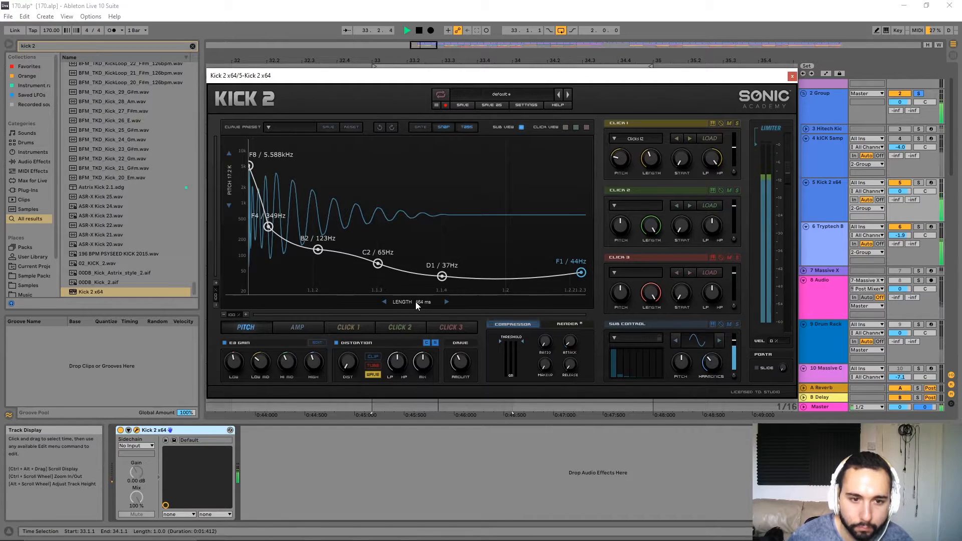
Step: Close the Kick 2 window and add an EQ Eight after Kick 2 on the kick track
click(792, 76)
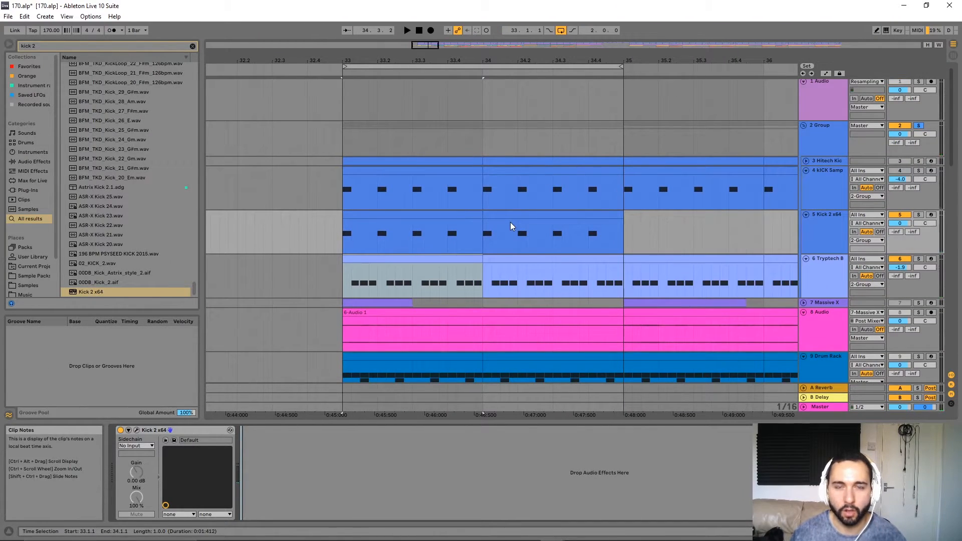
key(ctrl+f)
text(eq)
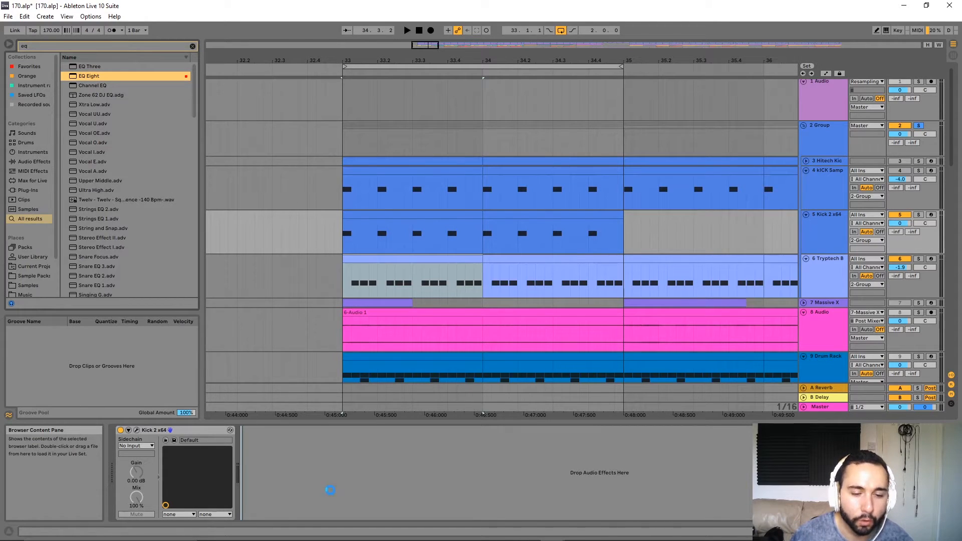
Step: Set the EQ Eight's first band to a low cut at 27.9 Hz while the loop plays
click(278, 507)
click(277, 447)
click(246, 452)
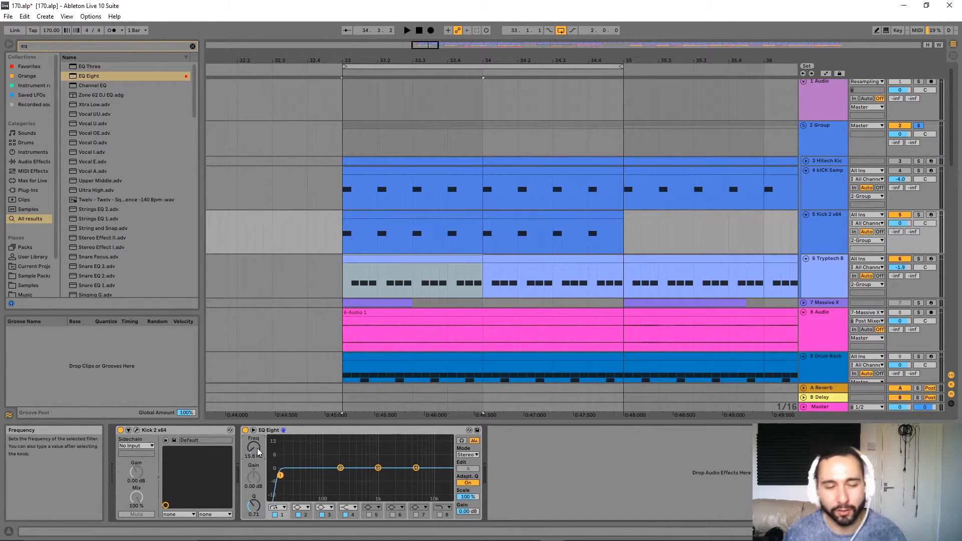
key(space)
drag(253, 448, 254, 442)
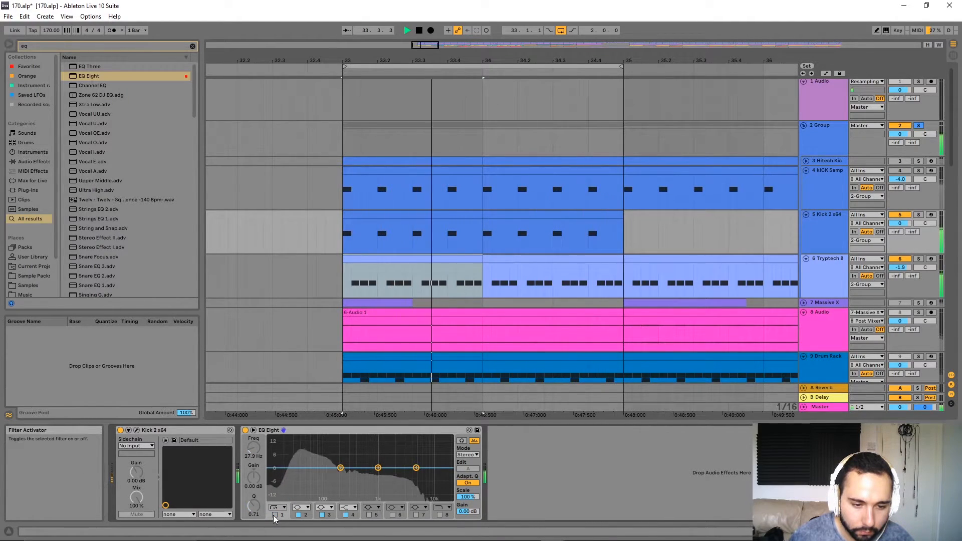
Step: Boost the EQ Eight's second band by 3.10 dB at about 80 Hz and narrow its Q
drag(340, 467, 318, 461)
drag(254, 505, 254, 499)
key(space)
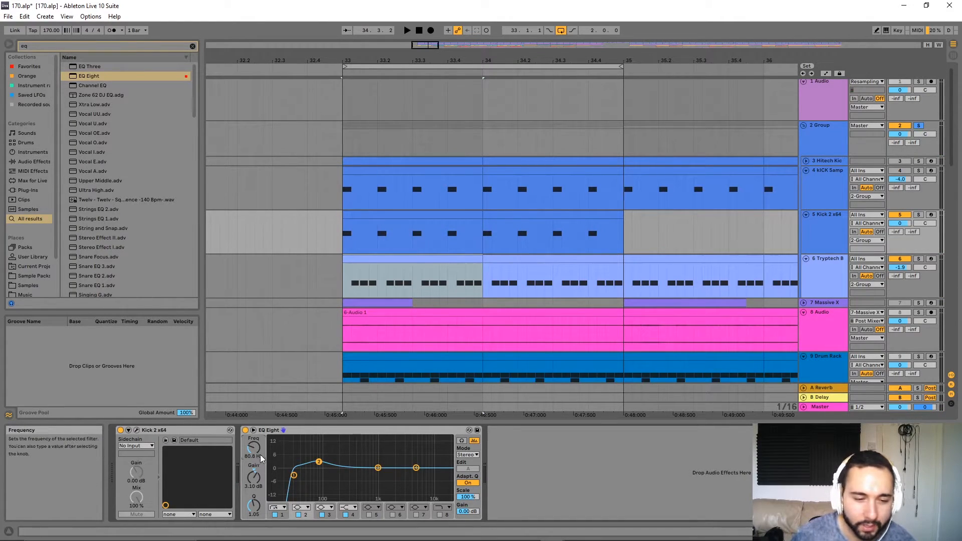
drag(255, 456, 255, 458)
drag(255, 505, 255, 498)
Step: Sweep the EQ's third band boosted to find 337 Hz, then cut it to -3.61 dB with Q 1.14
key(space)
drag(374, 457, 371, 456)
drag(255, 504, 255, 491)
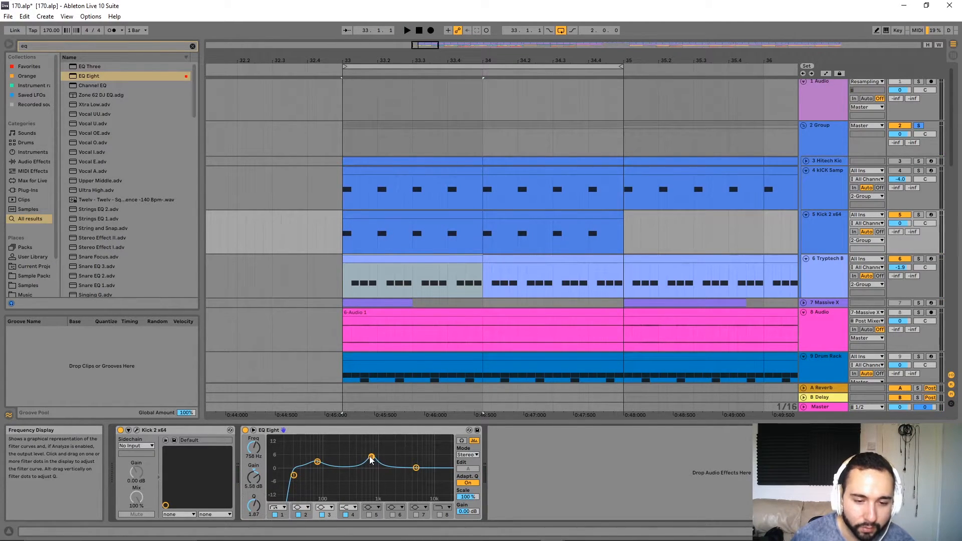
key(space)
drag(354, 443, 352, 443)
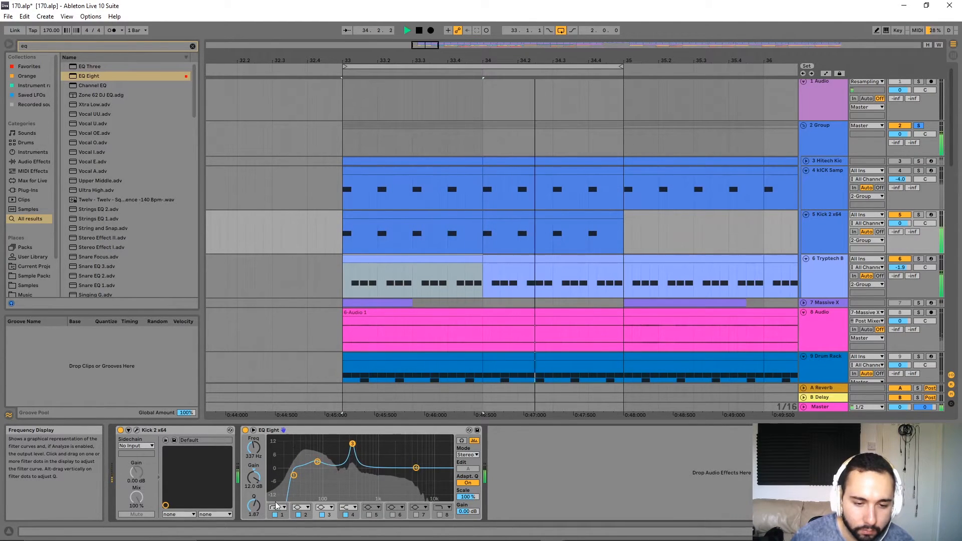
drag(254, 477, 253, 508)
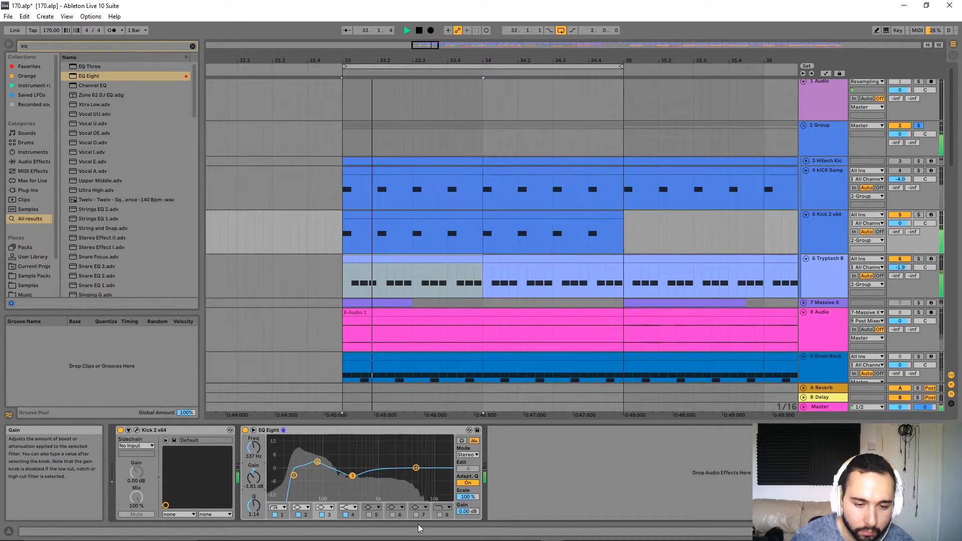
Step: Move the EQ's fourth band lower in frequency and enable band 8 as a high cut at 7.74 kHz with Q 0.66
mouse_move(416, 468)
mouse_down()
mouse_move(400, 469)
mouse_move(433, 475)
mouse_move(426, 476)
mouse_up()
click(440, 515)
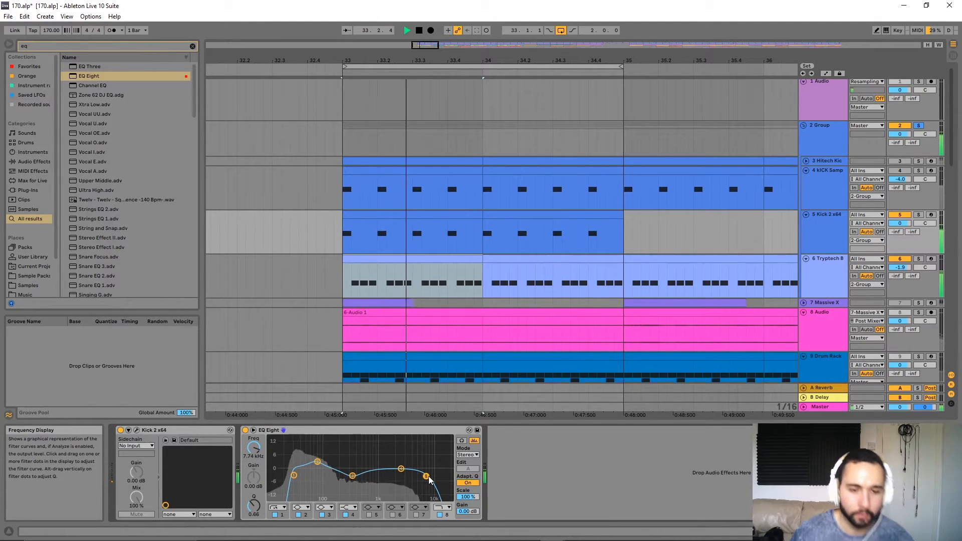
key(space)
Step: Insert a Compressor between Kick 2 and EQ Eight, with Makeup off and its gain reduction view shown
key(ctrl+f)
text(comp)
drag(91, 76, 250, 450)
click(342, 441)
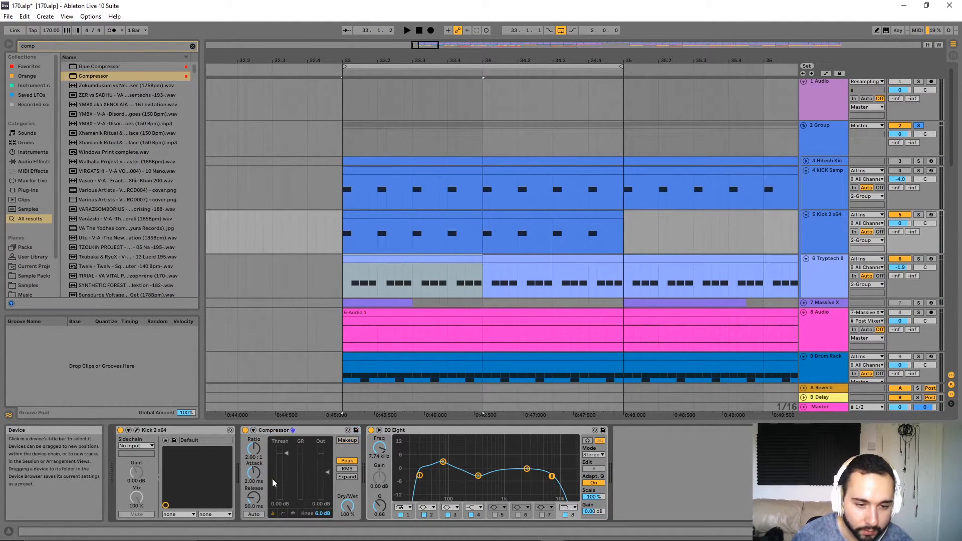
click(293, 513)
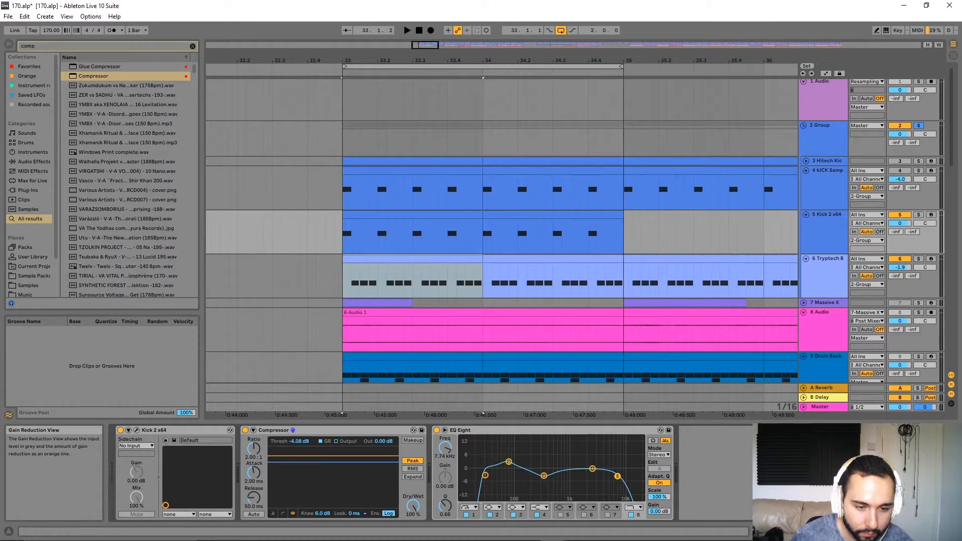
Step: Set the kick's Compressor to ratio 4.01:1, attack 16.3 ms, release 59.7 ms and threshold -14.0 dB during playback
key(space)
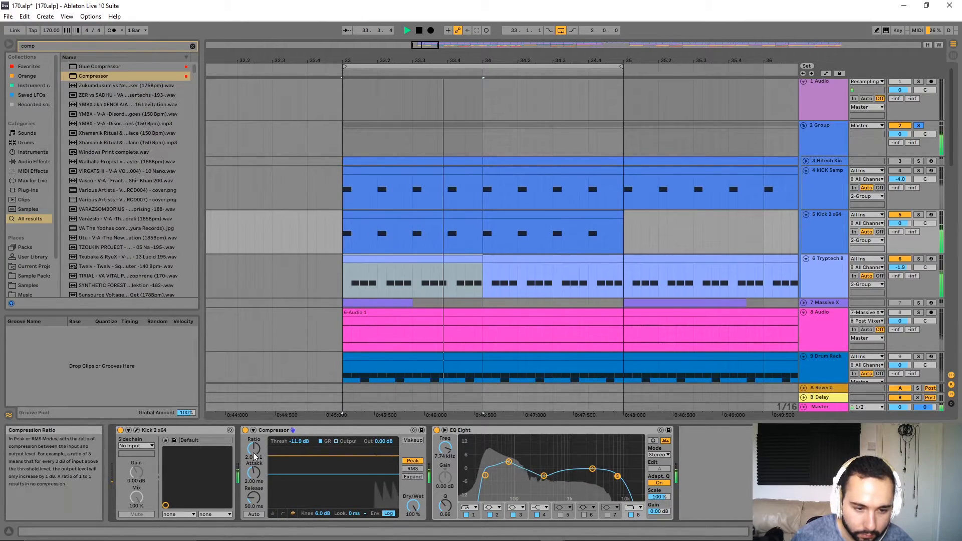
drag(254, 471, 254, 461)
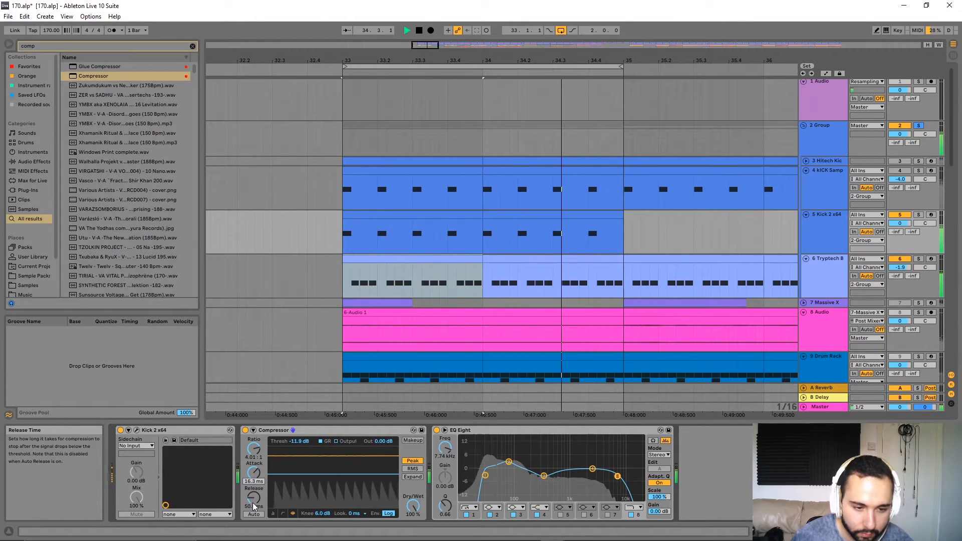
drag(254, 497, 254, 498)
drag(335, 475, 334, 479)
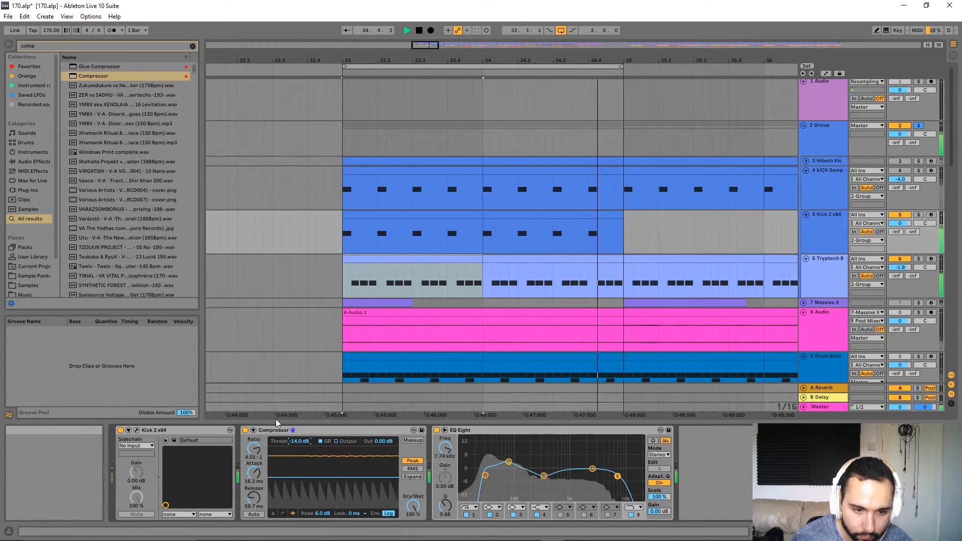
Step: Adjust the level slider beside Kick 2's limiter slightly and close the plug-in window
click(136, 430)
drag(786, 176, 785, 169)
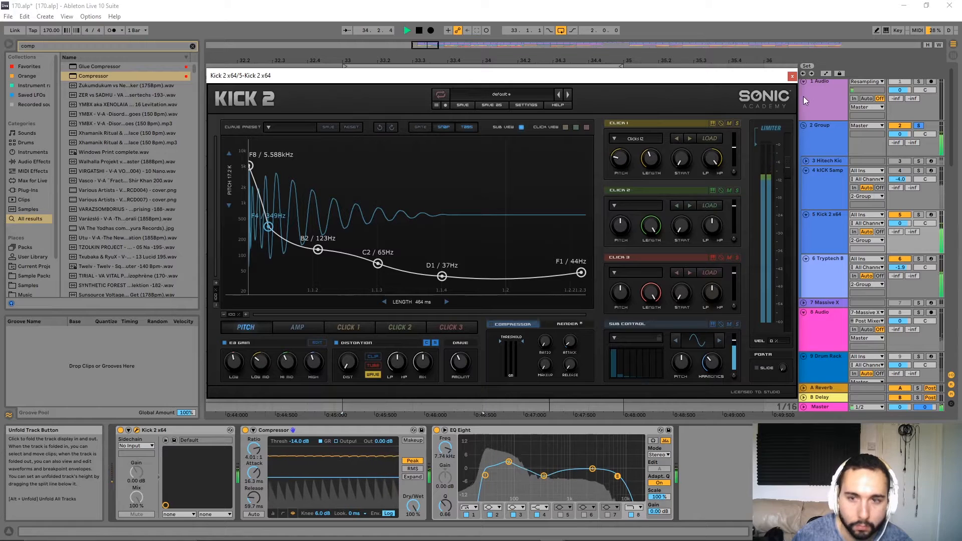
click(791, 76)
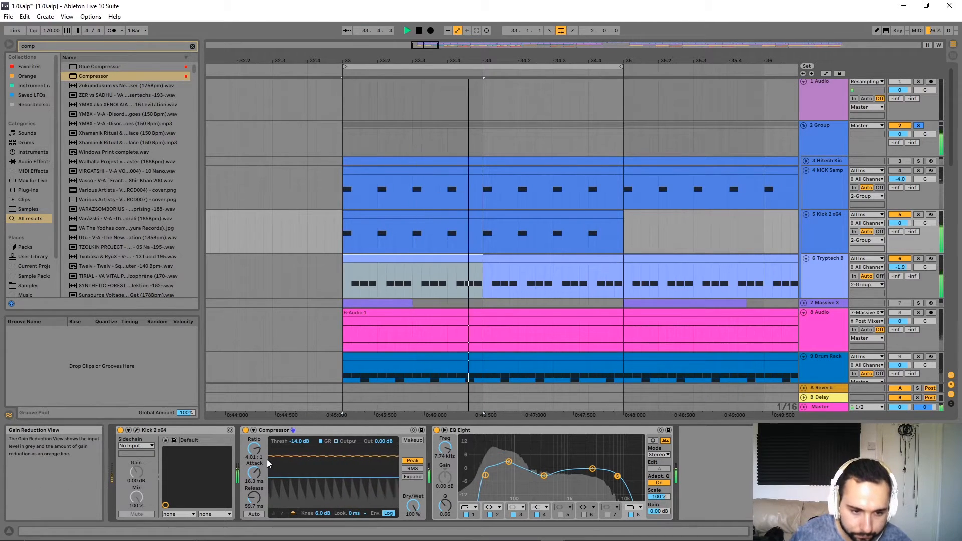
Step: Set the Compressor's threshold to -12.5 dB and output to 0.51 dB, with EQ Eight's high cut at 4.84 kHz, and fold both devices
drag(292, 441, 291, 439)
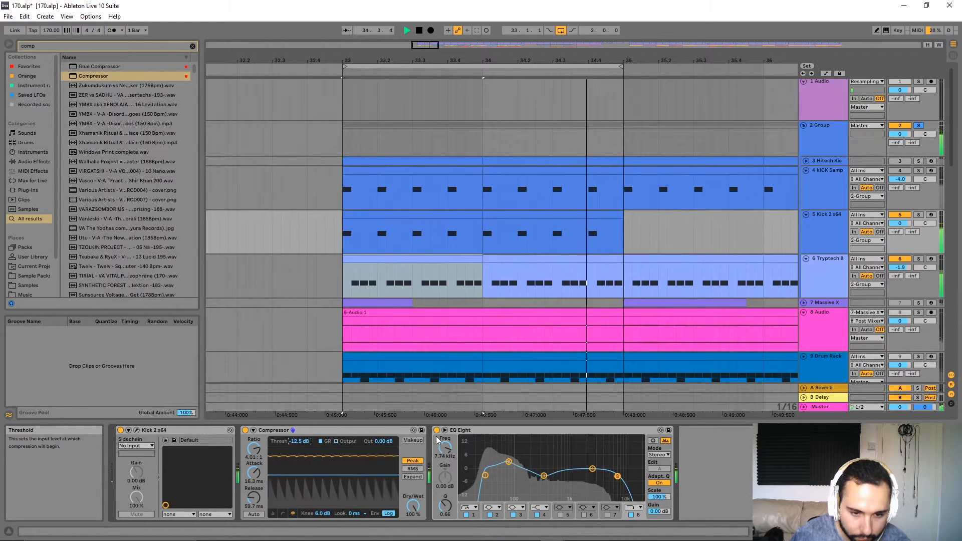
drag(383, 442, 383, 438)
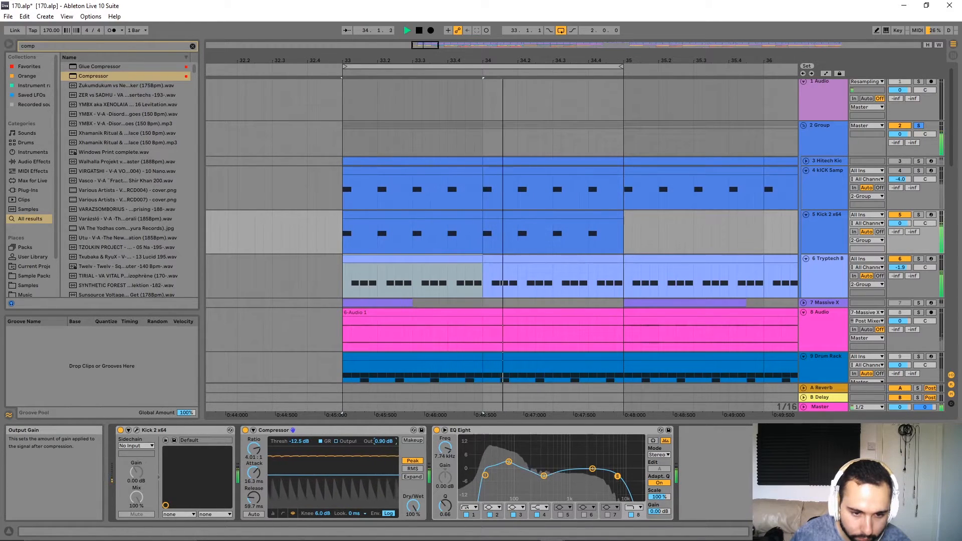
click(245, 431)
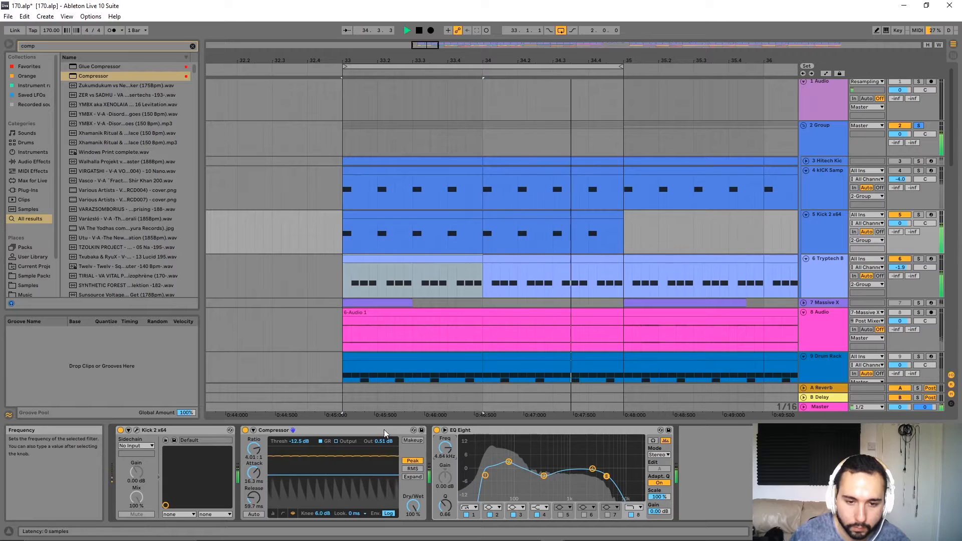
double_click(321, 430)
double_click(382, 430)
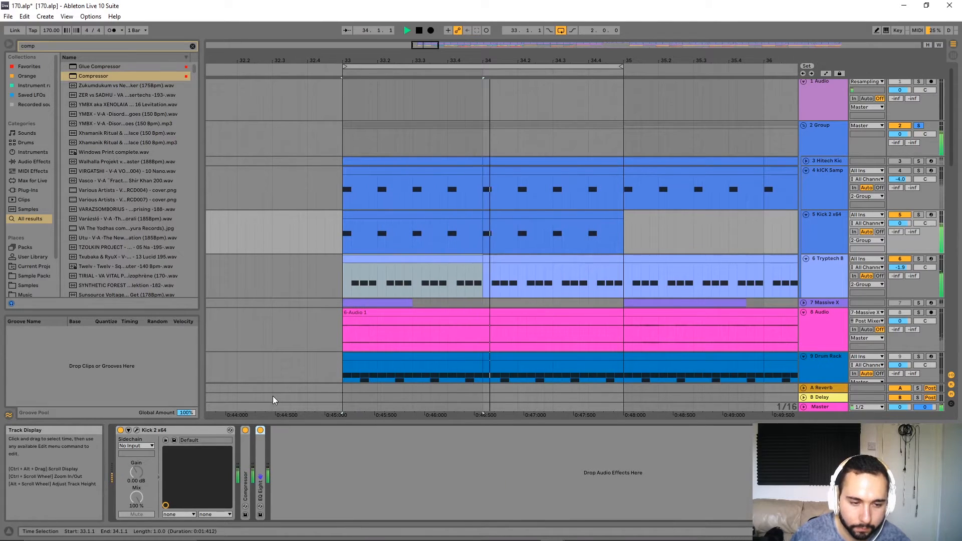
Step: Activate RBass Stereo on the Tryptech bass track and lower its intensity to about -11.9 dB
click(832, 275)
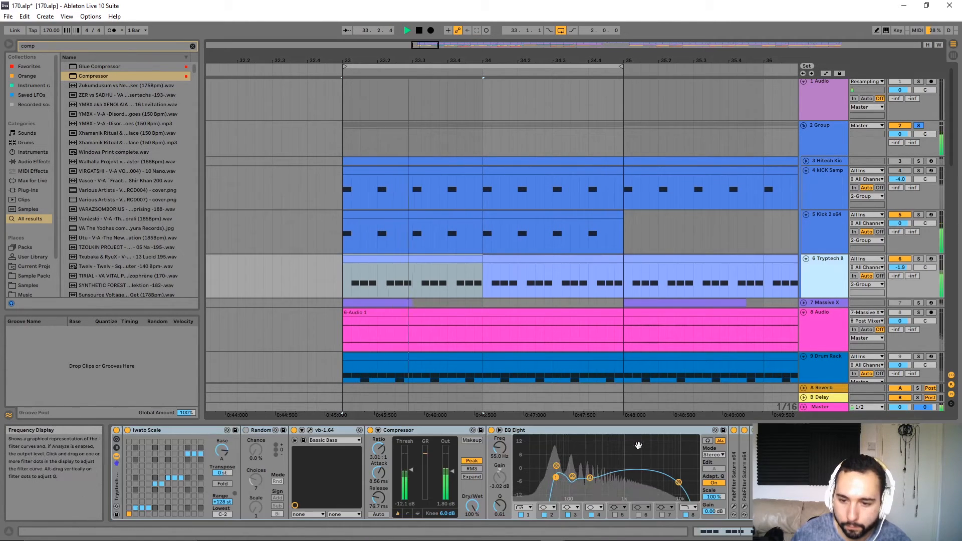
drag(707, 432, 437, 433)
click(484, 430)
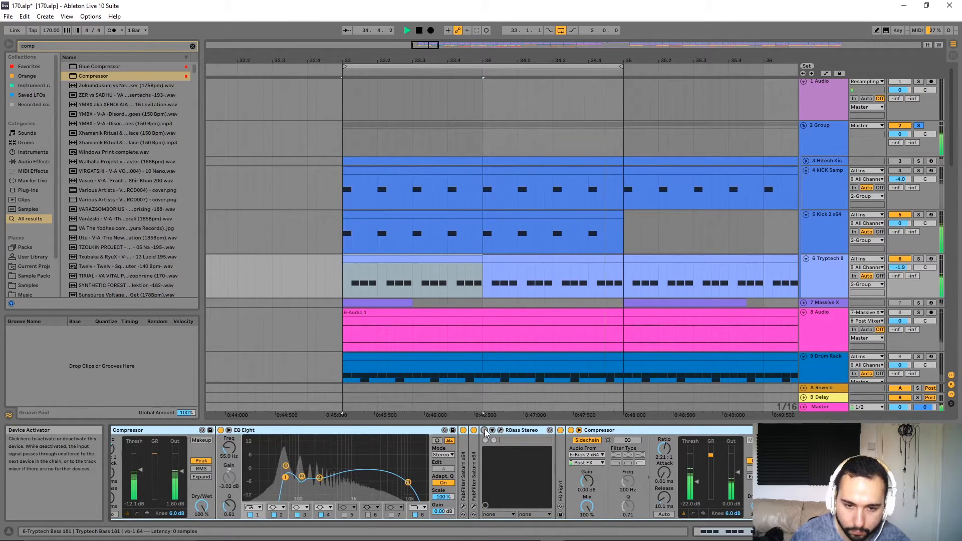
click(485, 430)
click(500, 430)
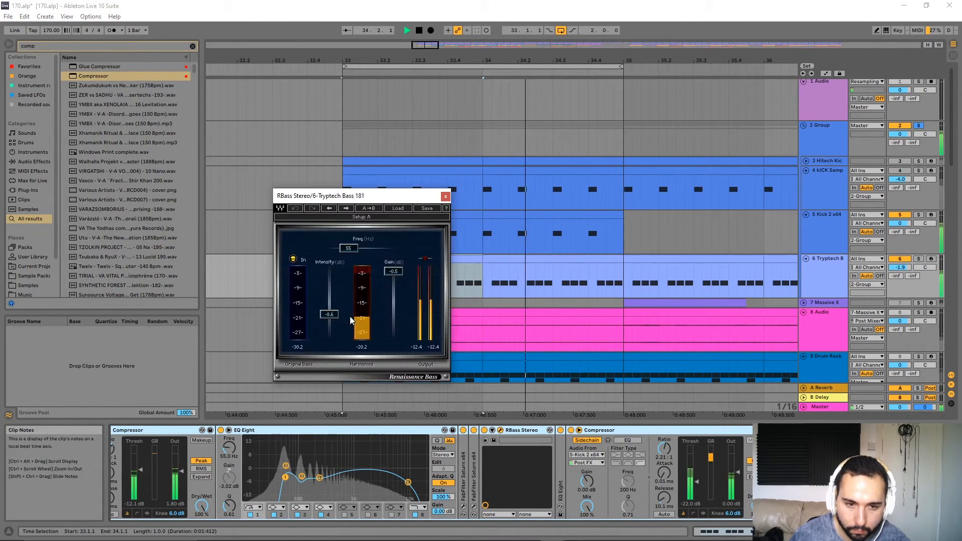
drag(329, 316, 329, 318)
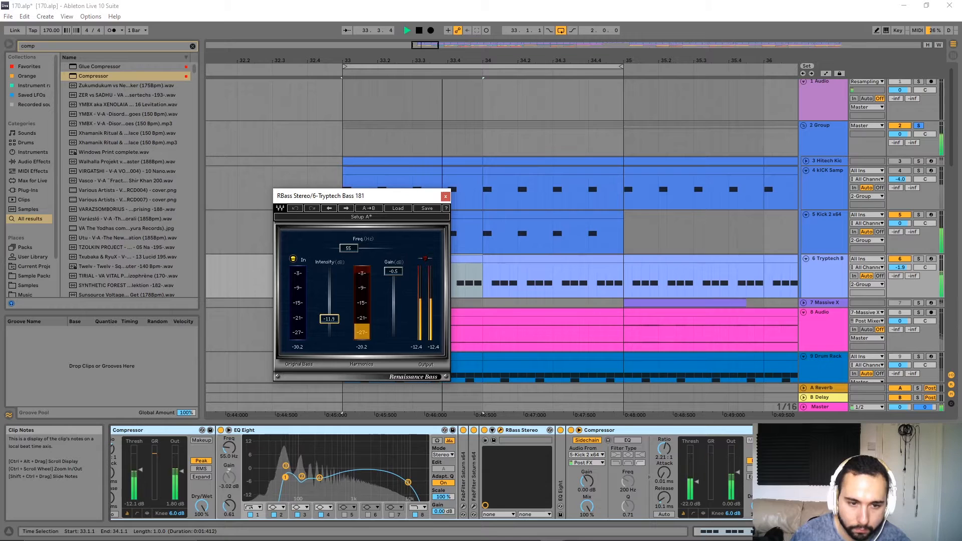
click(446, 197)
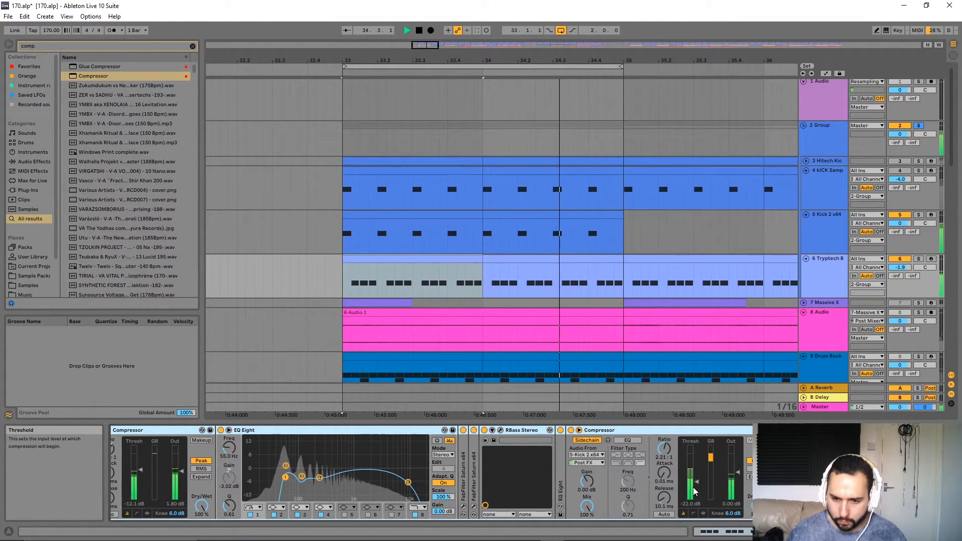
Step: Set the bass sidechain Compressor's threshold to -16.4 dB and the bass EQ's high cut to 5.63 kHz with Q 0.39
drag(696, 481, 699, 464)
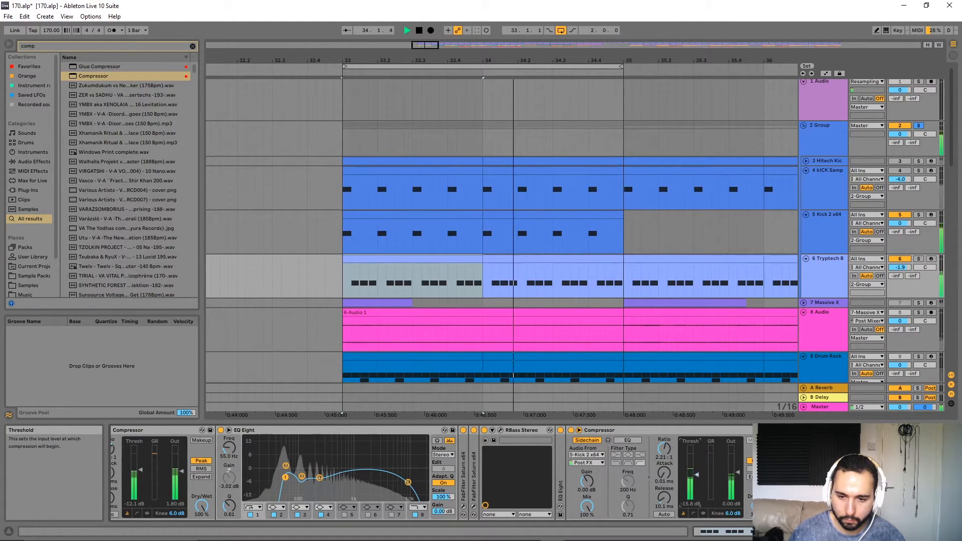
drag(409, 482, 395, 482)
drag(235, 446, 235, 448)
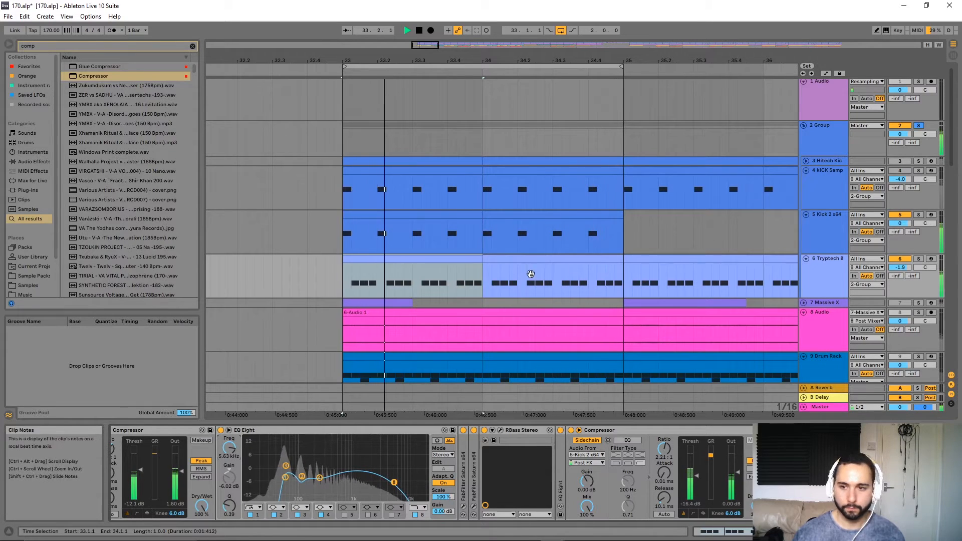
key(space)
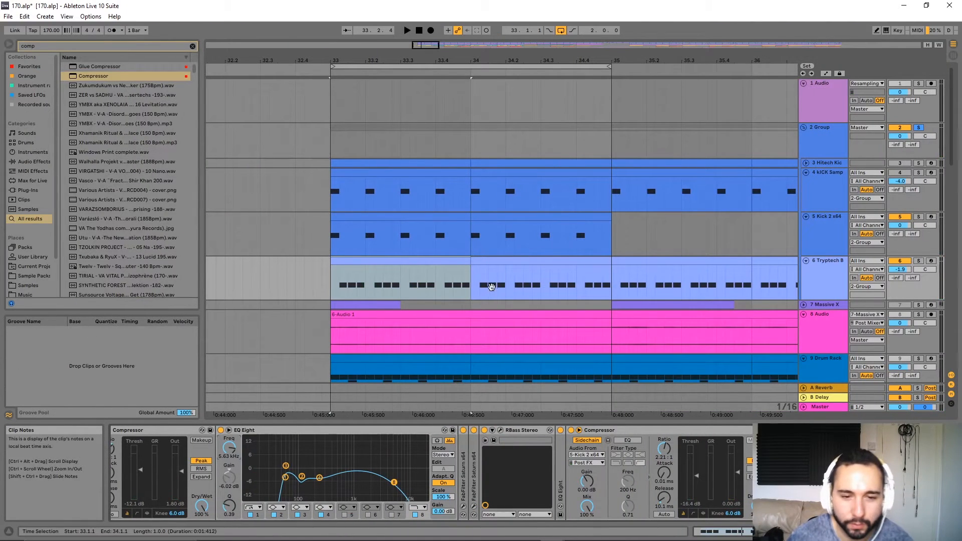
Step: Solo the Drum Rack alongside the group and set the Tryptech bass volume to -2.0 dB and Kick 2's to -1.0 dB during playback
scroll(525, 271, down, 3)
scroll(669, 198, up, 1)
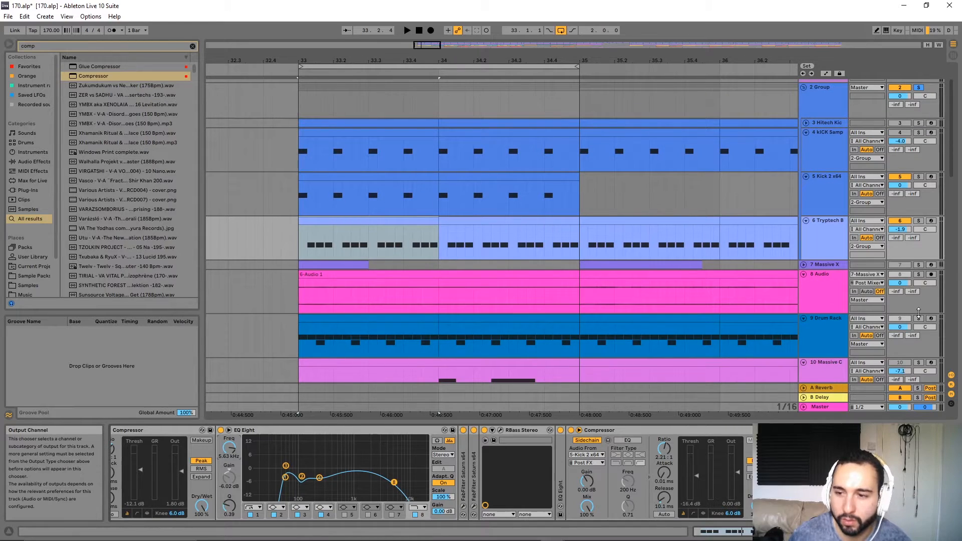
click(918, 319)
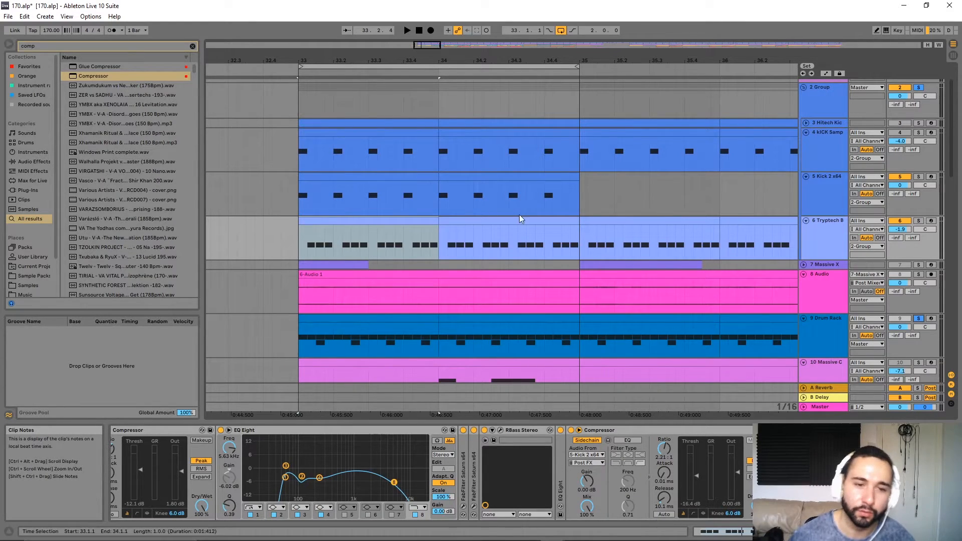
key(space)
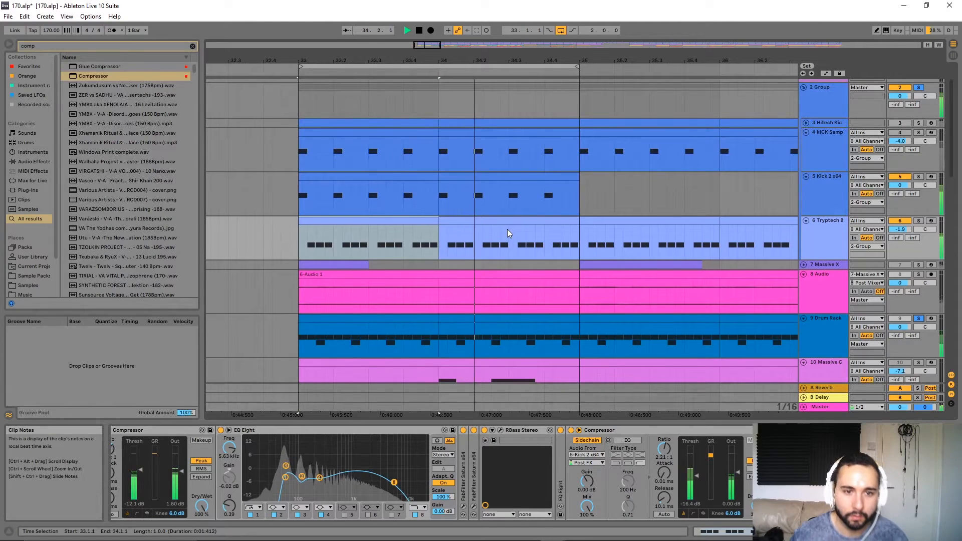
drag(900, 230, 900, 231)
drag(900, 186, 900, 190)
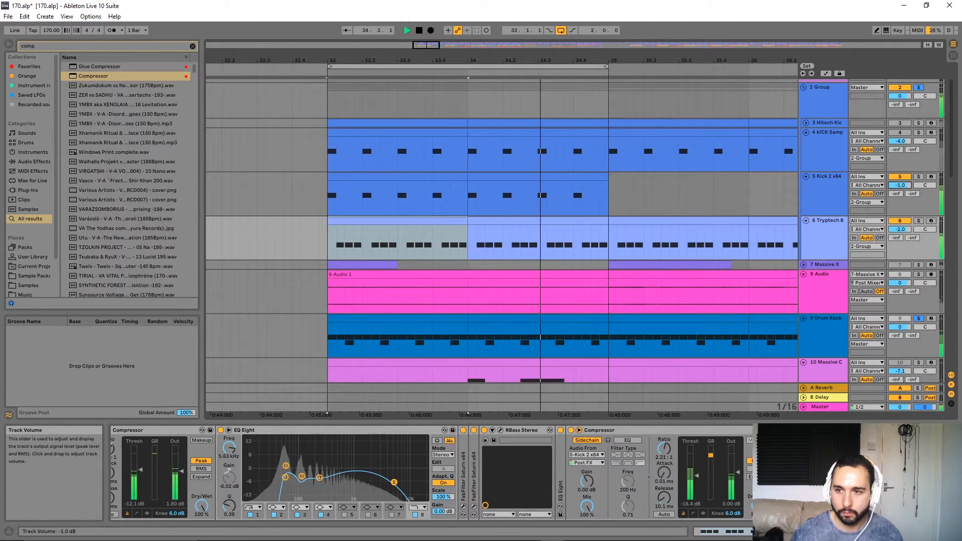
Step: Stop playback, search the browser for "satu", and insert FabFilter Saturn x64 after EQ Eight on the Kick 2 track
click(836, 182)
key(space)
key(ctrl+f)
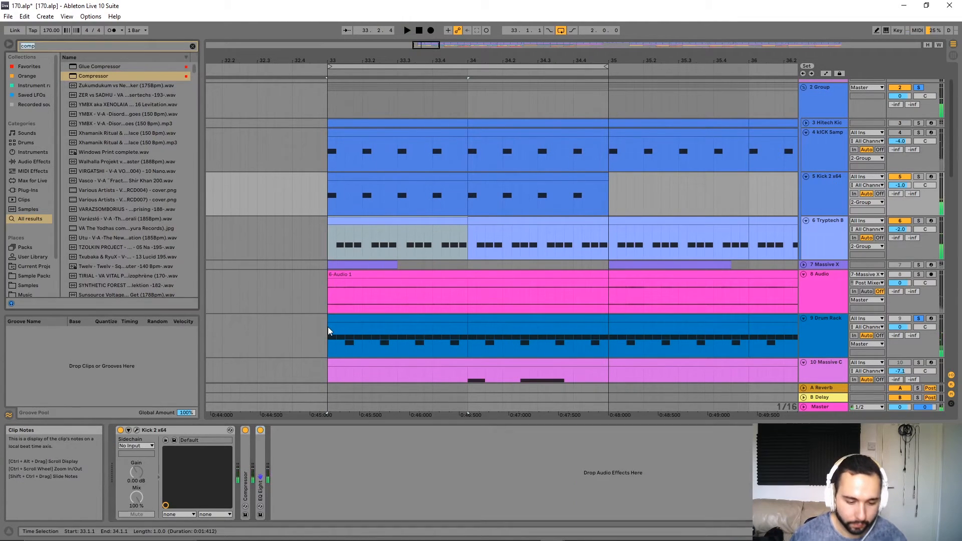
text(sa)
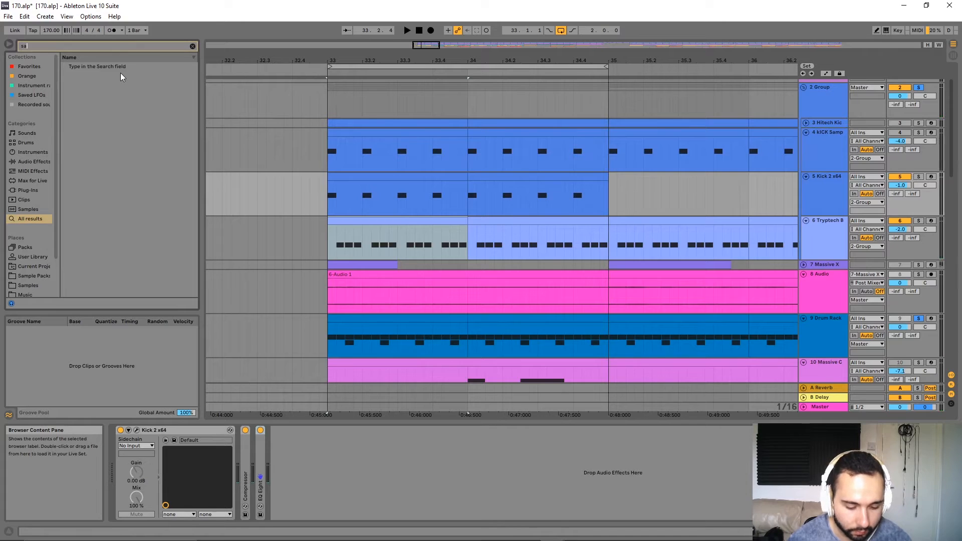
text(tuertu)
double_click(103, 228)
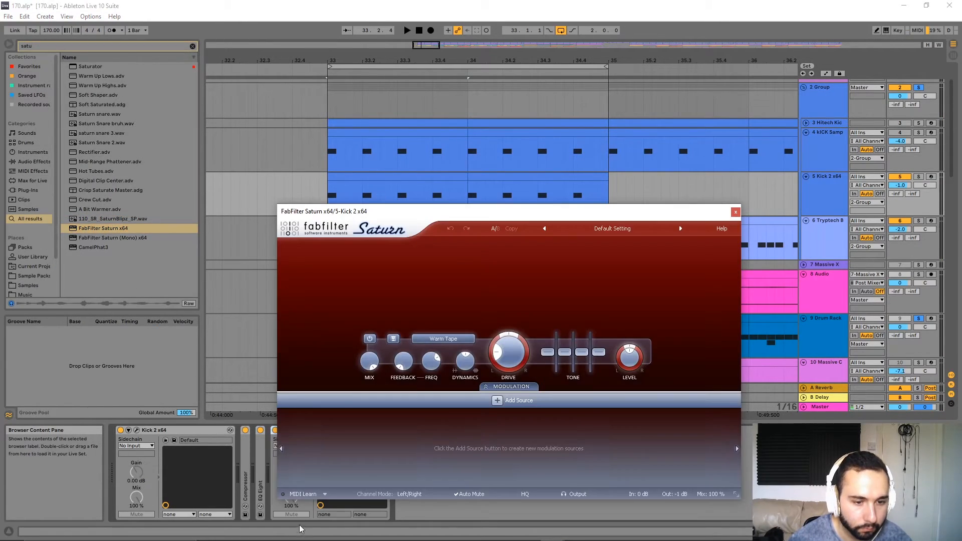
Step: Try Saturn's drum presets from Tape Transients bM onward with Kick 2 soloed, settling on Tube Transients 02 bM
click(622, 229)
mouse_move(596, 251)
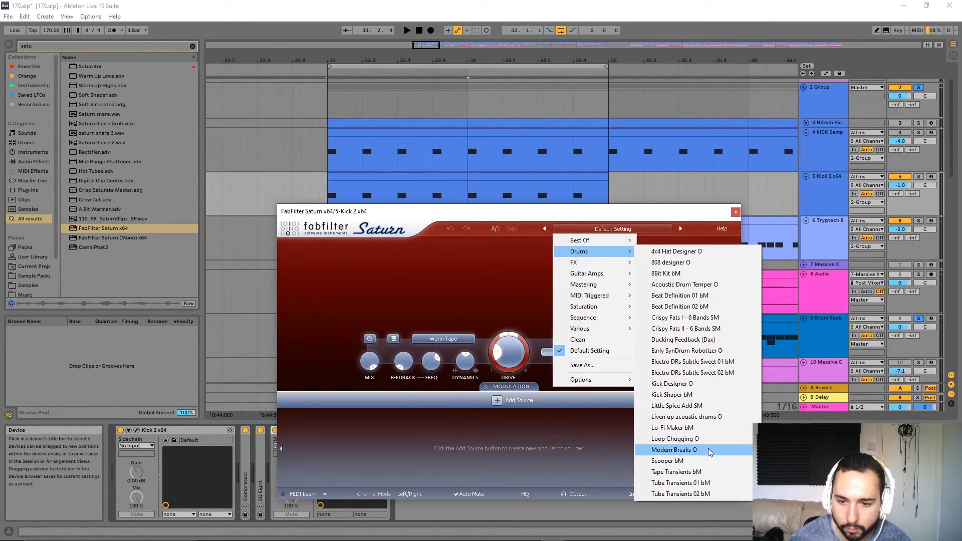
click(675, 471)
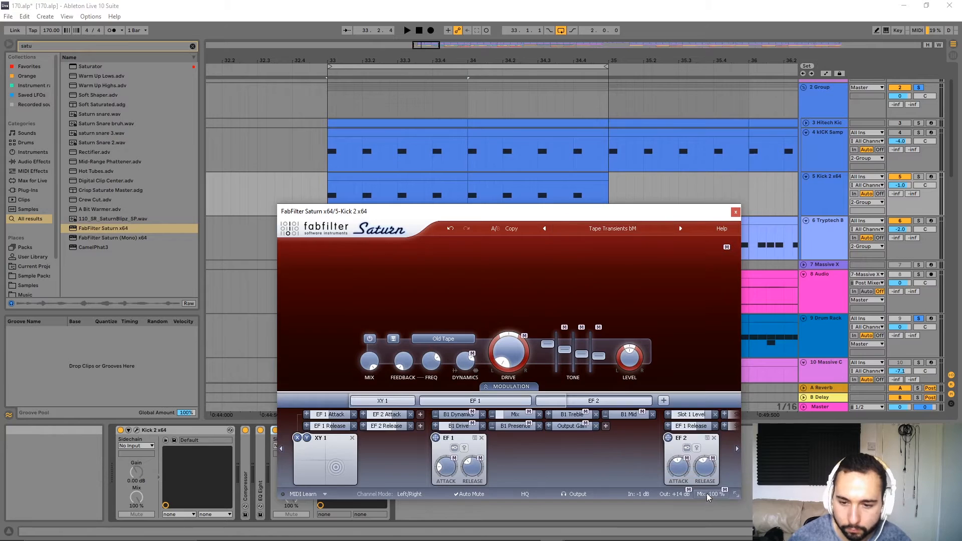
drag(711, 494, 705, 503)
click(681, 228)
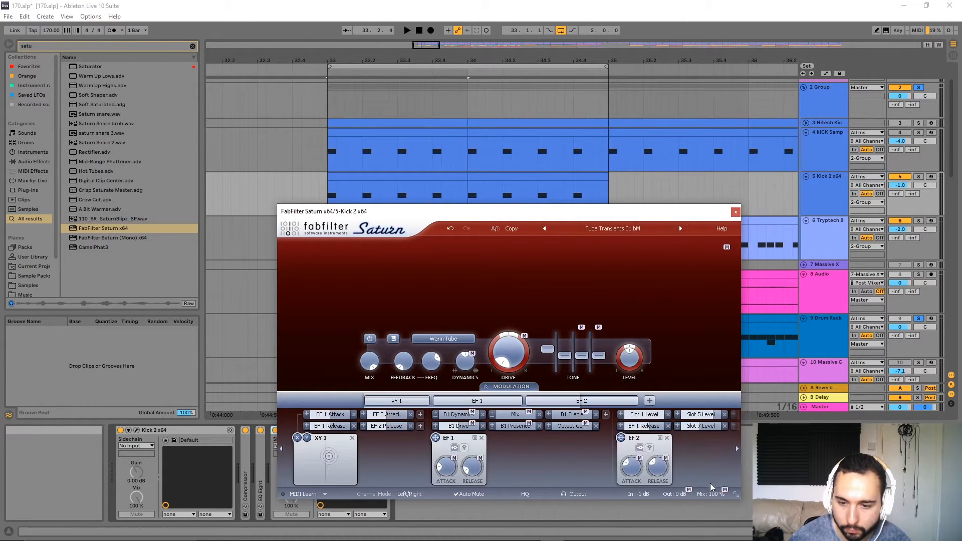
key(space)
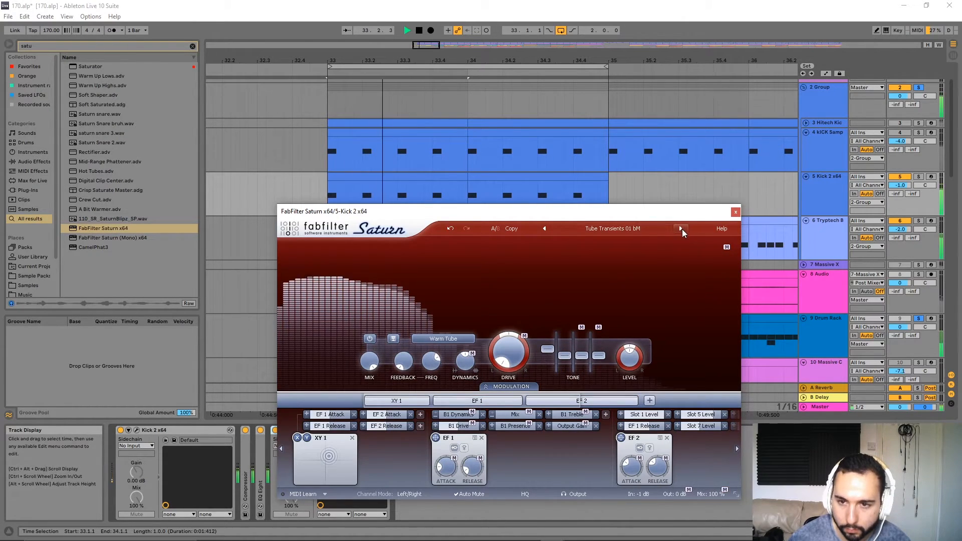
click(918, 176)
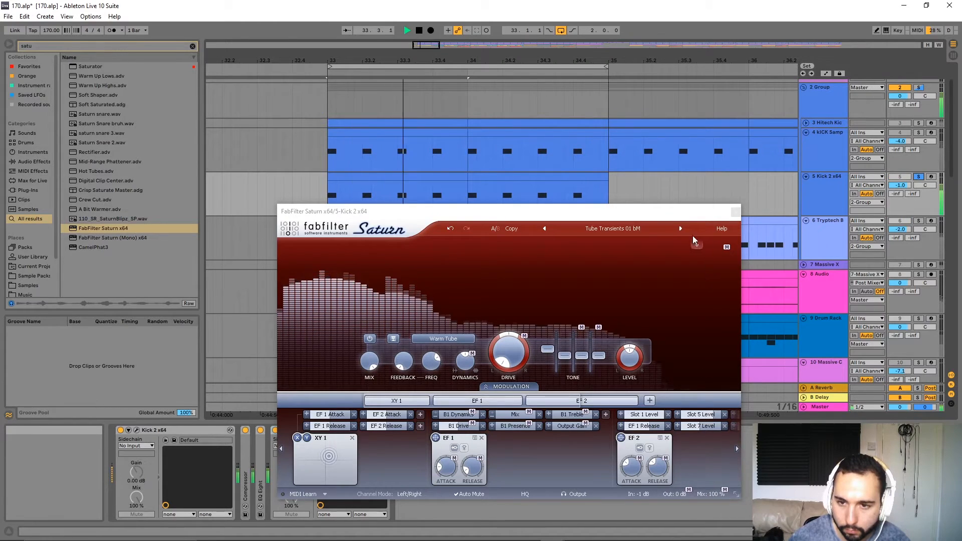
click(680, 228)
Step: Lower Saturn's overall mix to 44 %, close its window, and return the solo from Kick 2 to the group
drag(710, 494, 710, 508)
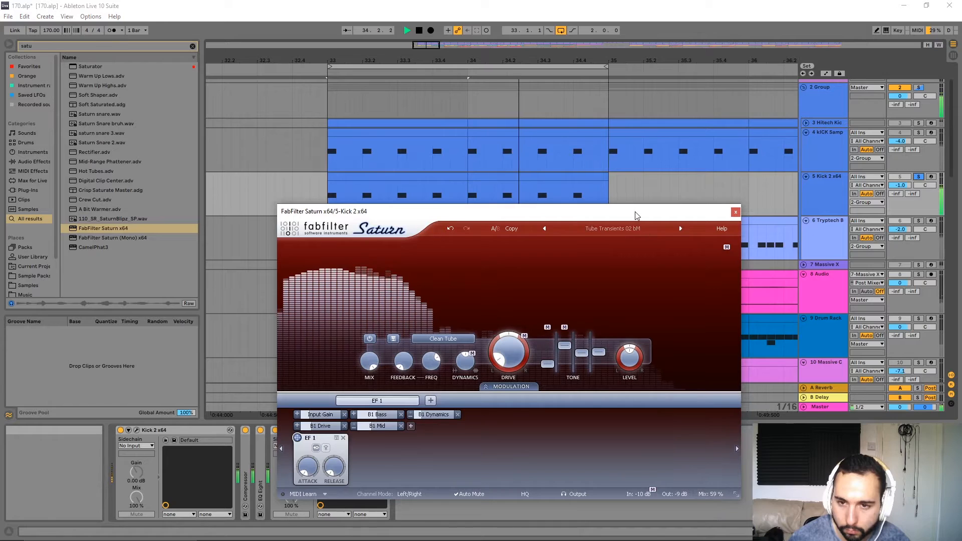
drag(634, 211, 630, 95)
drag(706, 378, 708, 416)
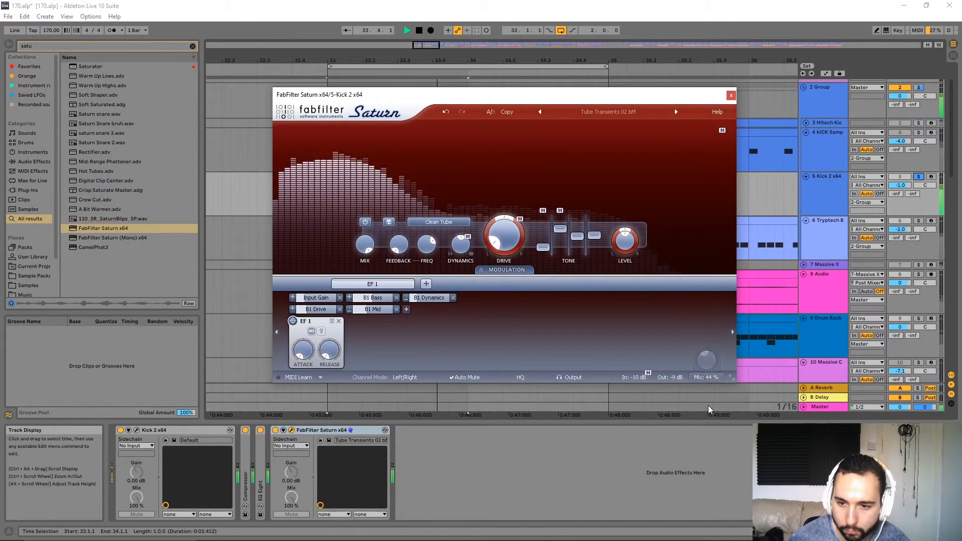
click(731, 95)
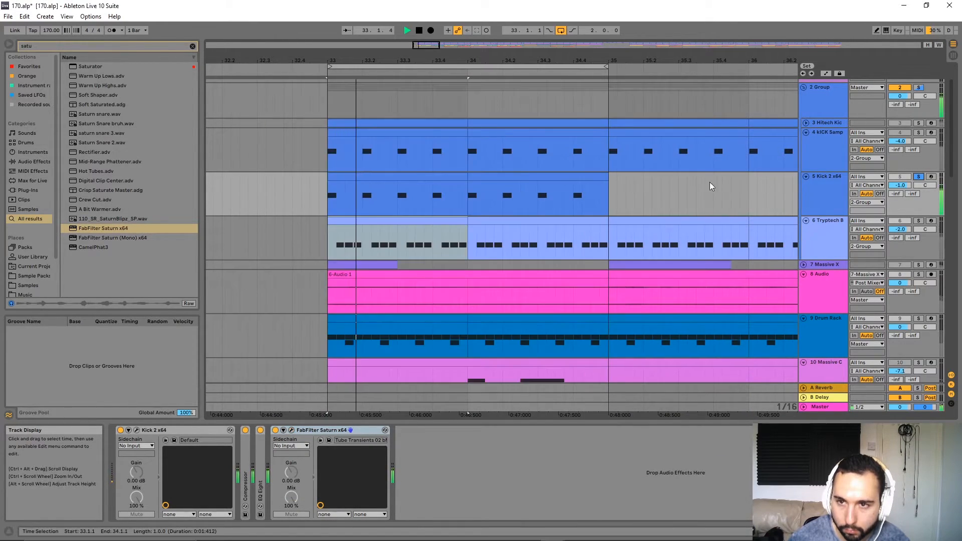
click(918, 89)
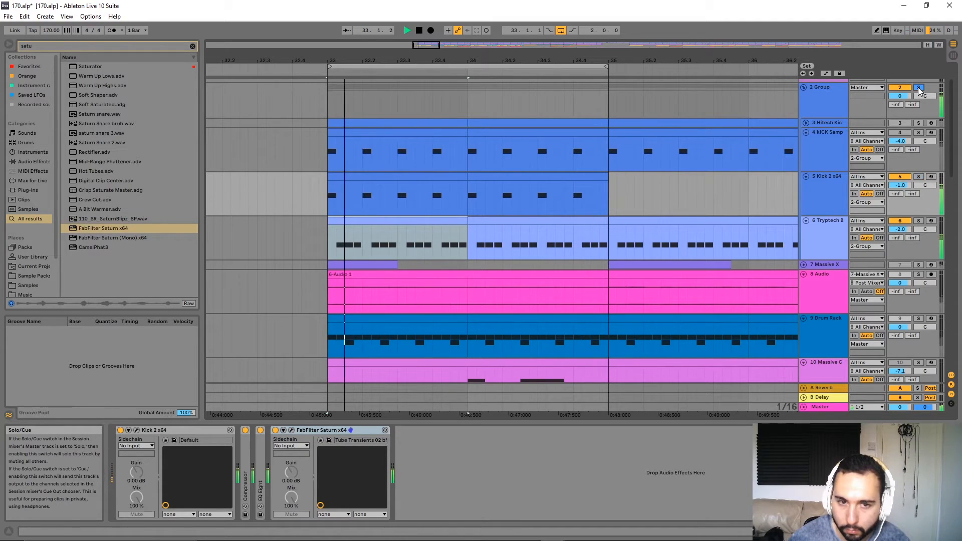
Step: Reopen Saturn, lower its overall mix to 15 %, and toggle the device to compare the kick with and without it
click(292, 430)
drag(703, 377, 709, 426)
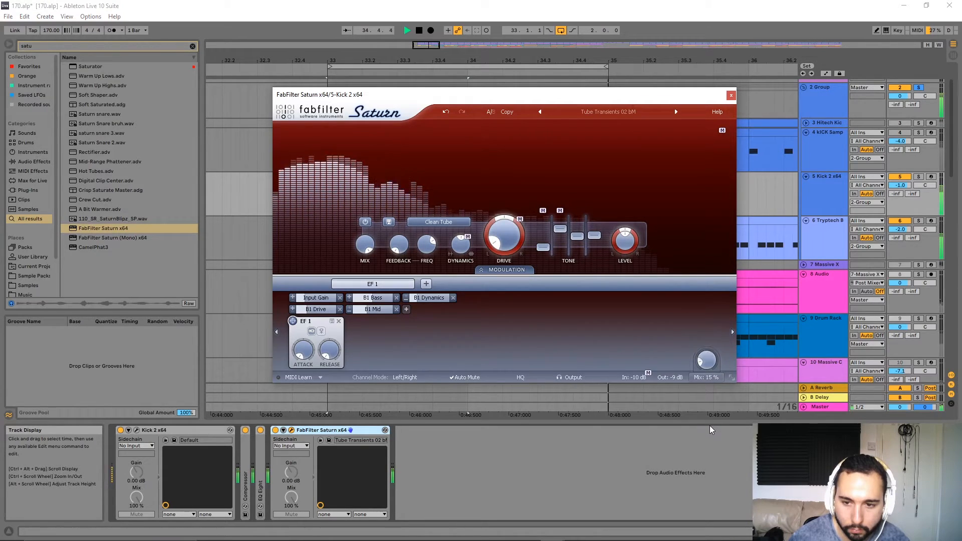
click(275, 430)
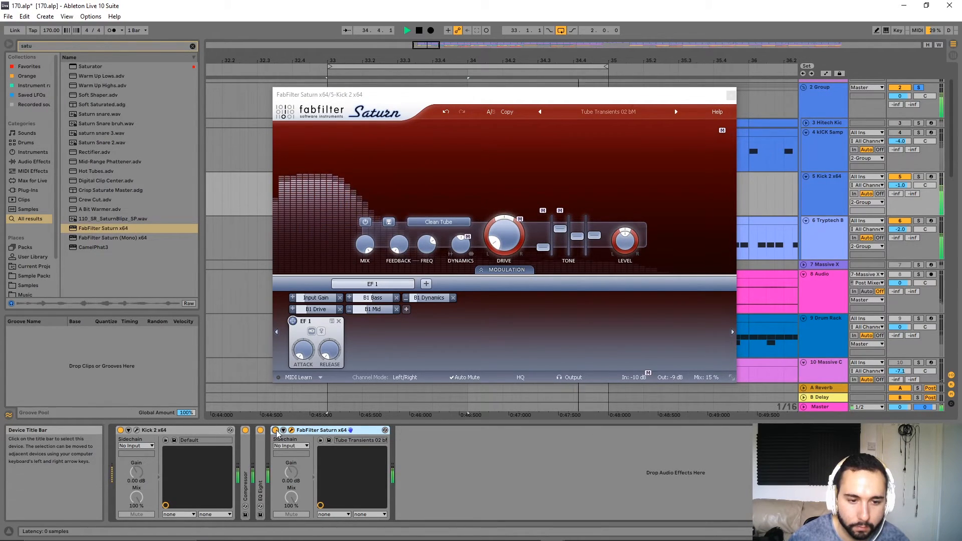
Step: Toggle FabFilter Saturn off and on repeatedly during playback to compare the kick with and without saturation
click(275, 430)
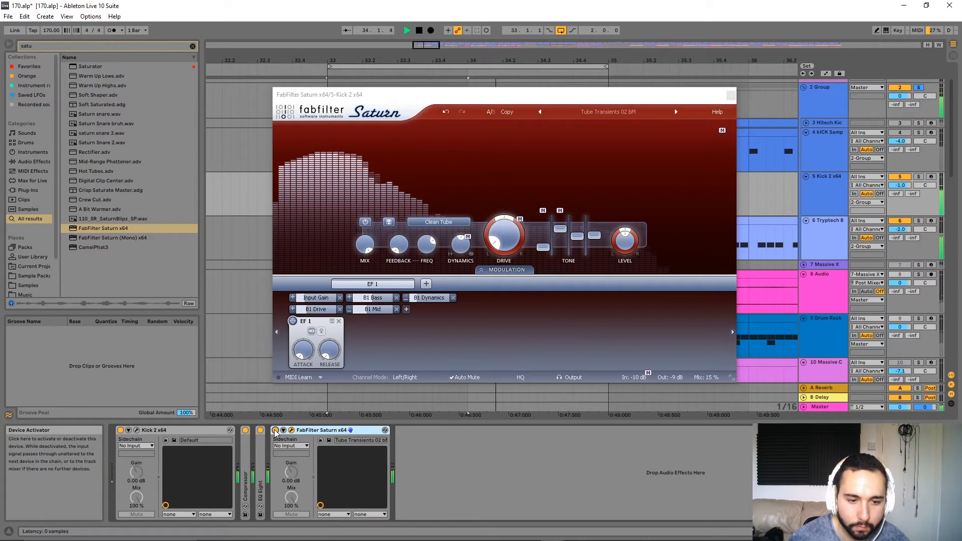
click(275, 431)
click(275, 431)
click(275, 431)
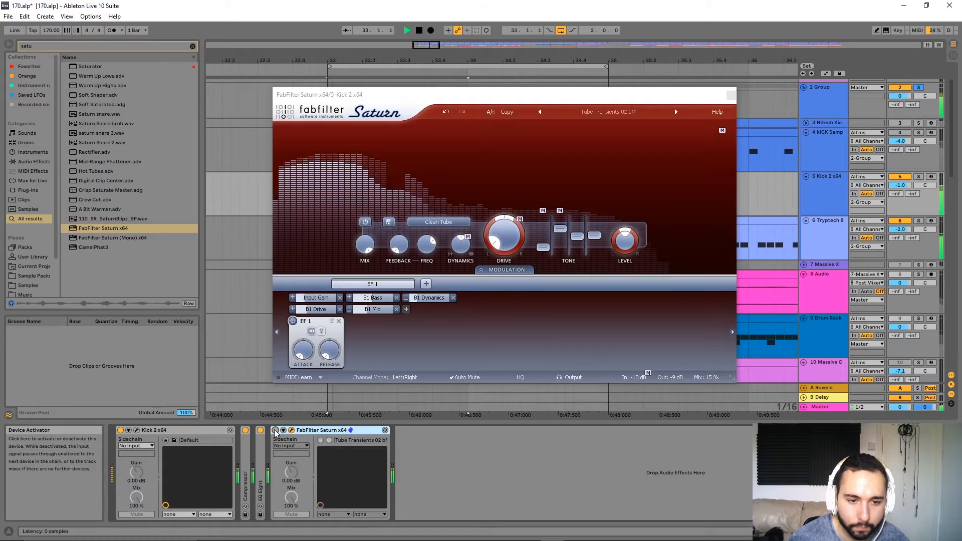
click(275, 430)
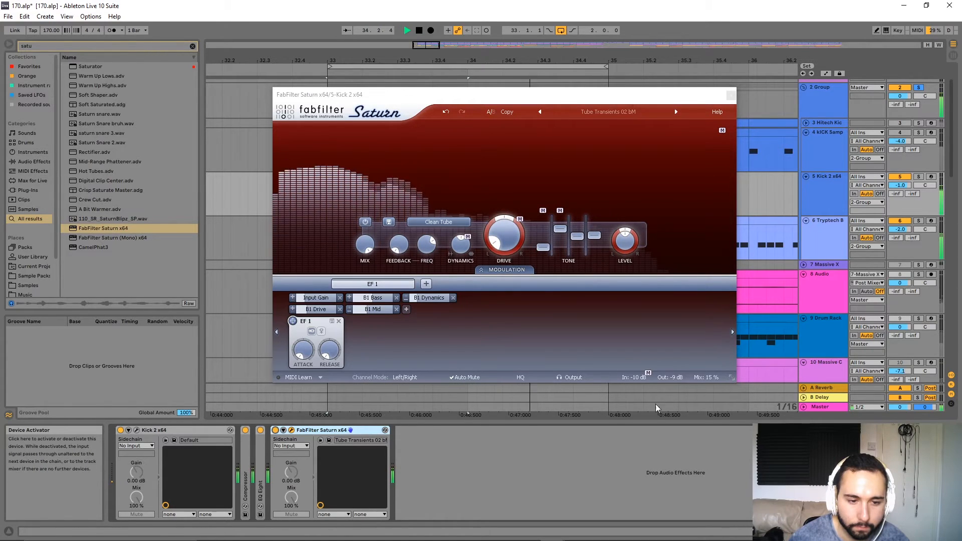
Step: Lower Saturn's overall mix to about 11 %, close its window, and stop playback
drag(702, 384, 710, 393)
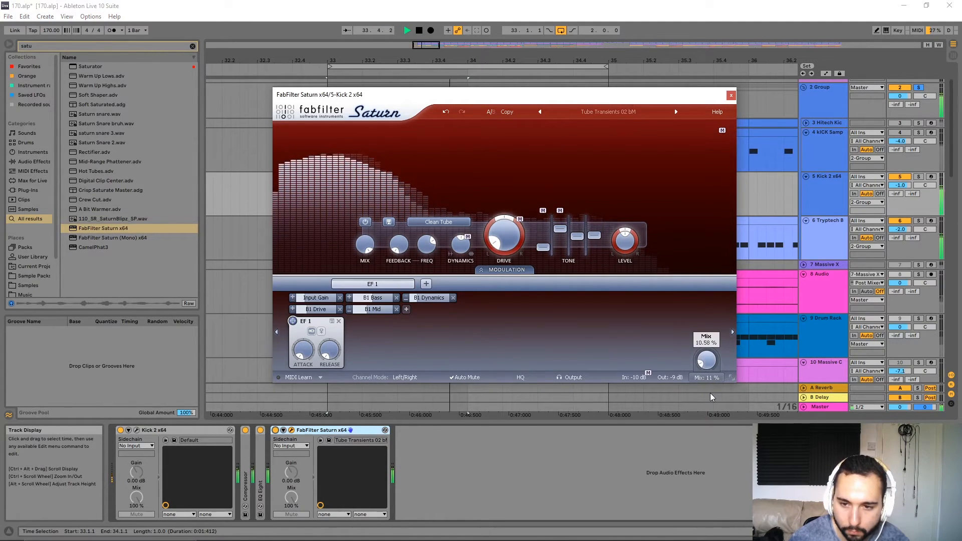
click(731, 95)
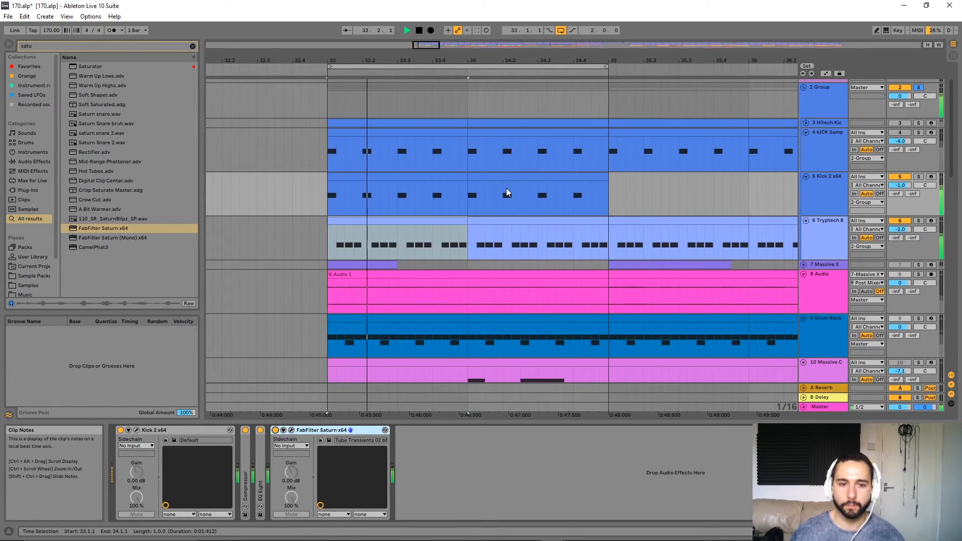
ctrl+alt+drag(421, 219, 533, 246)
key(space)
Step: Switch off the arrangement loop and duplicate the Kick 2 clip repeatedly until it fills bars 33 to 49
ctrl+scroll(531, 242, down, 4)
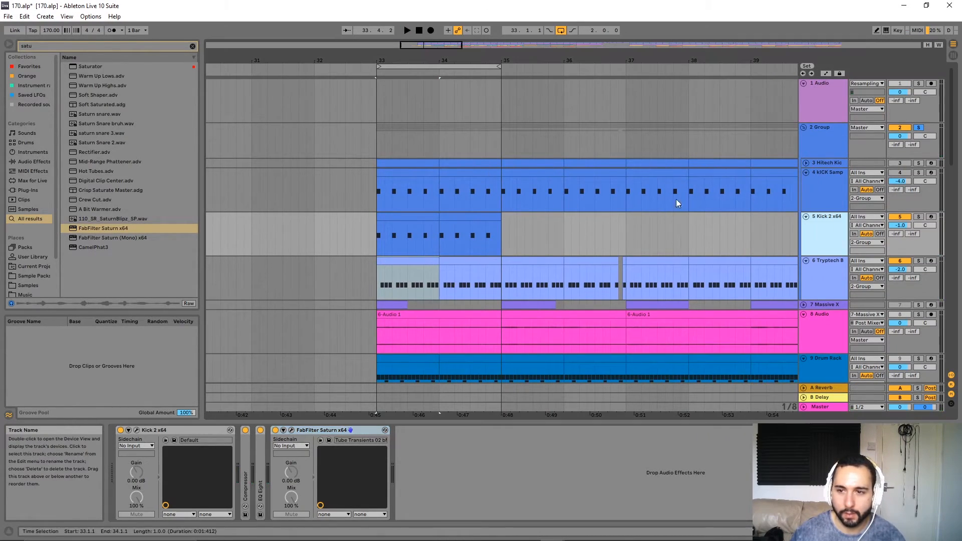
scroll(611, 215, down, 3)
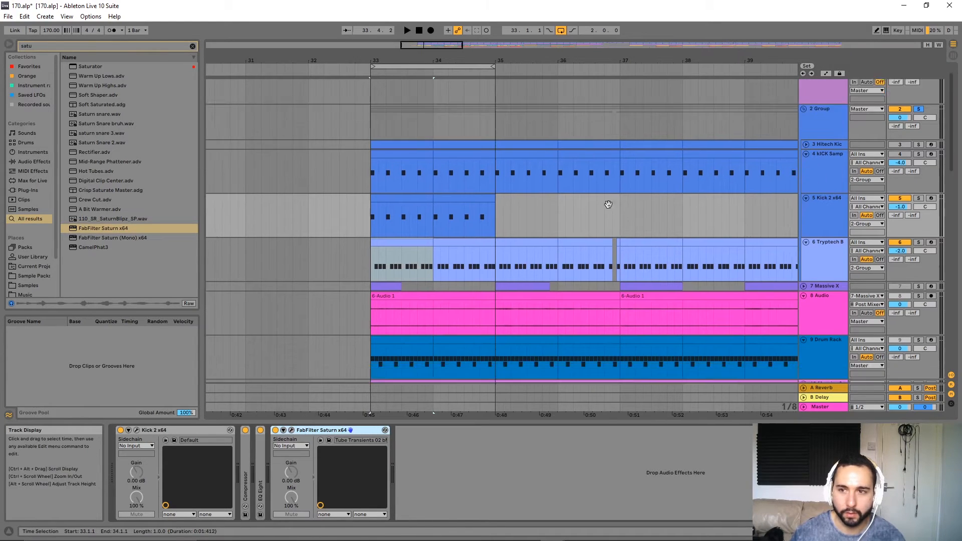
click(393, 167)
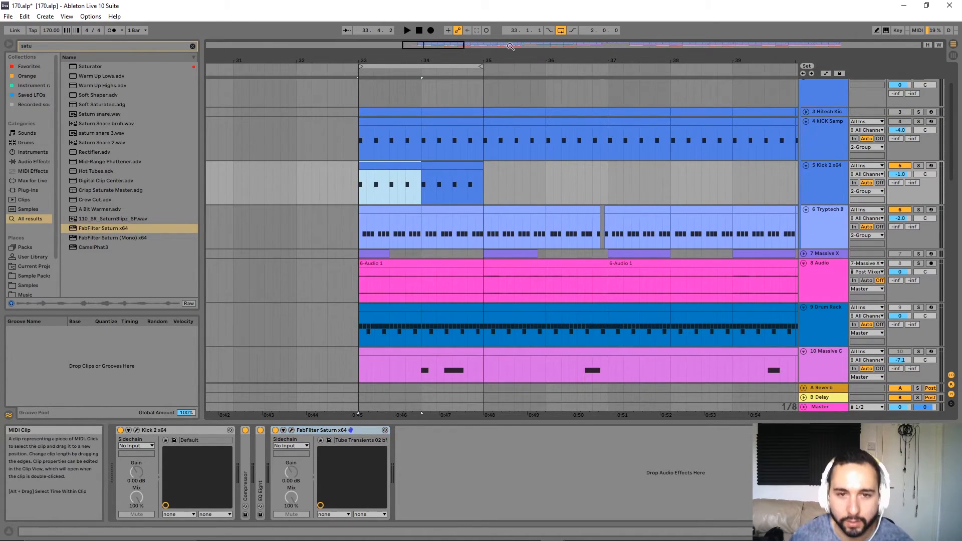
click(561, 30)
ctrl+scroll(538, 164, down, 5)
ctrl+alt+drag(612, 197, 402, 177)
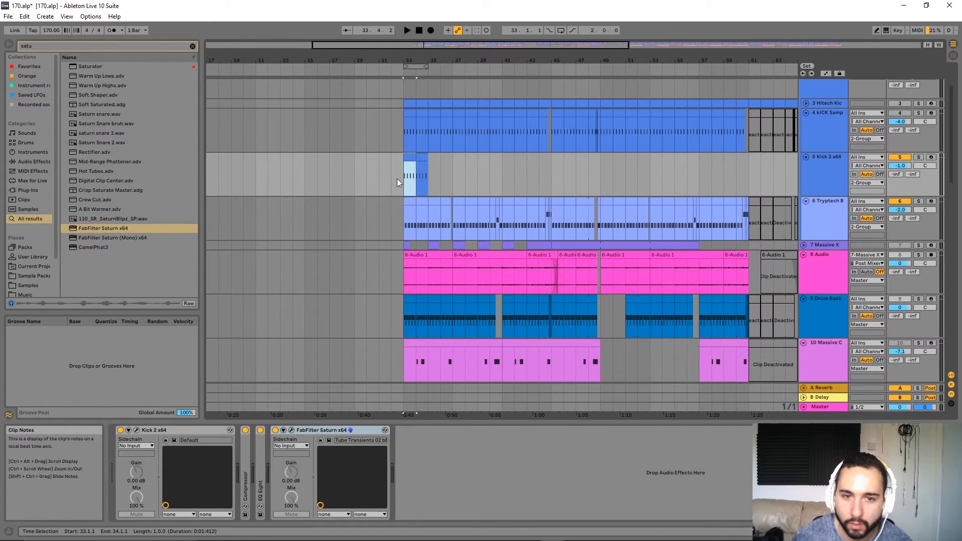
key(ctrl+d)
key(ctrl+d)
key(ctrl+d)
key(ctrl+d)
key(ctrl+d)
key(ctrl+d)
key(ctrl+d)
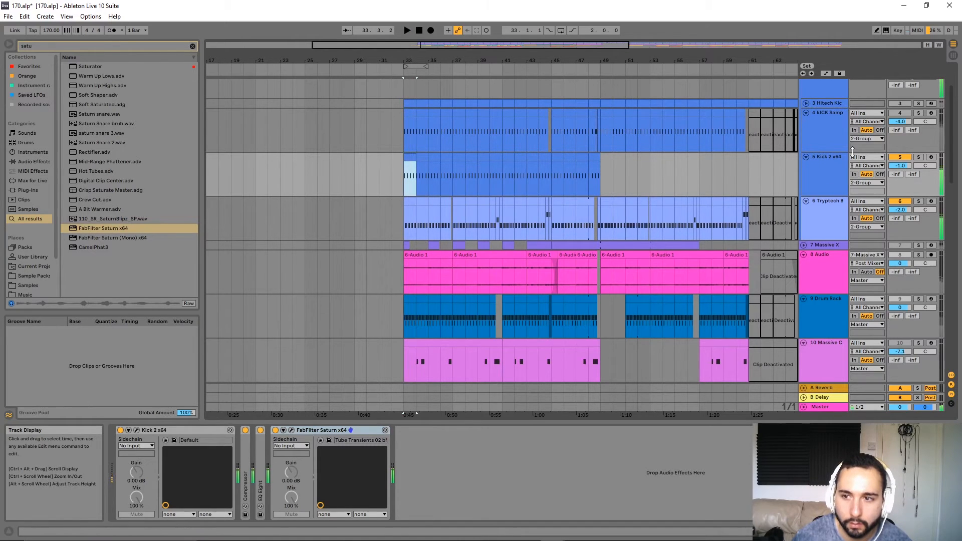
Step: Start playback and turn off the group's solo to hear the kick and bass with the full arrangement
scroll(751, 175, up, 3)
key(space)
click(917, 128)
scroll(801, 180, down, 2)
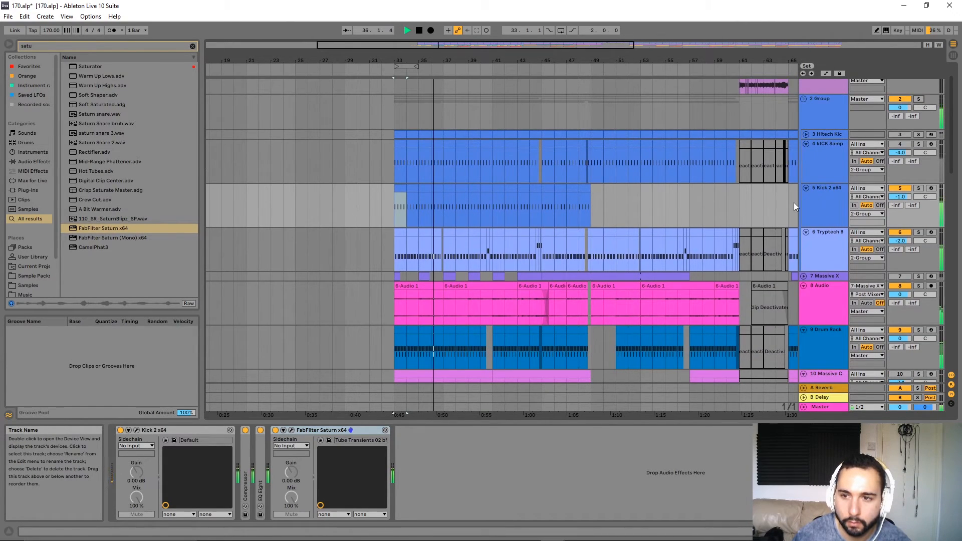
Step: In Kick 2, try a different length, undo it, and move the B2 pitch node slightly later at 123 Hz
click(135, 430)
drag(416, 305, 416, 293)
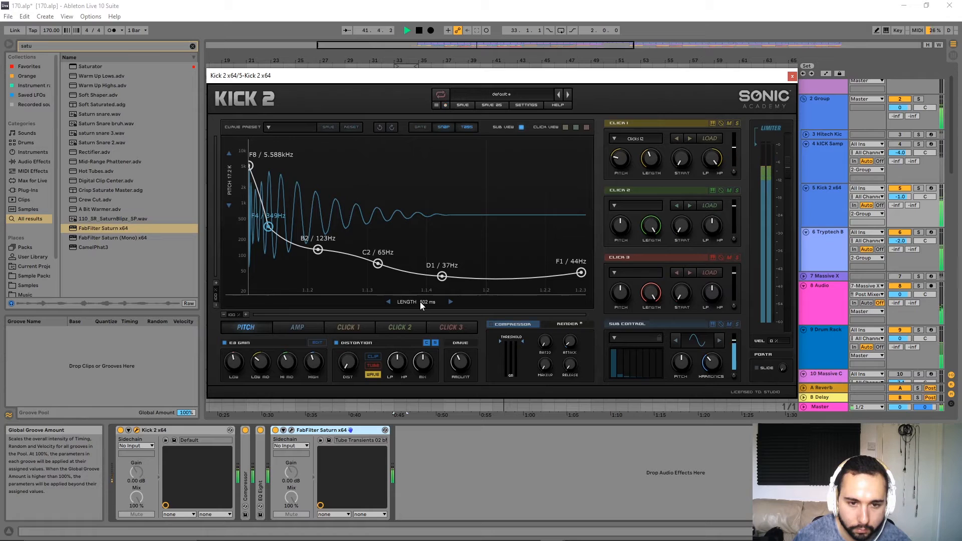
click(380, 128)
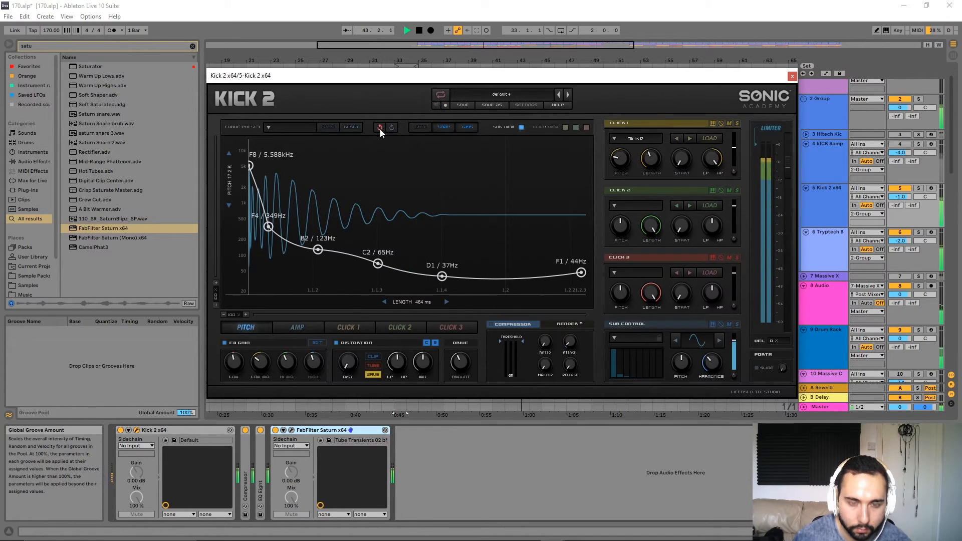
drag(323, 250, 327, 253)
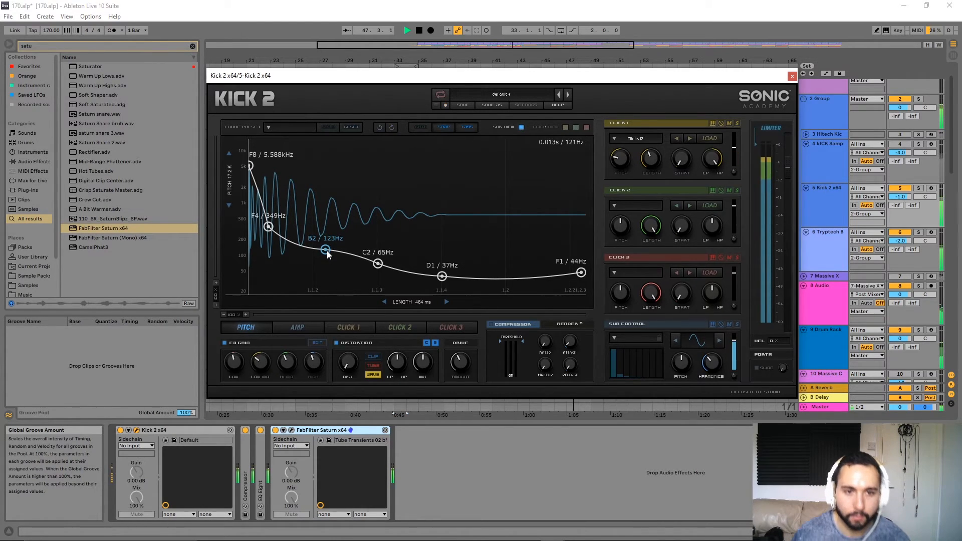
click(792, 76)
Step: Duplicate the Kick 2 clips so the copies start at bar 50, and stop playback
drag(589, 210, 378, 195)
key(ctrl+d)
click(482, 193)
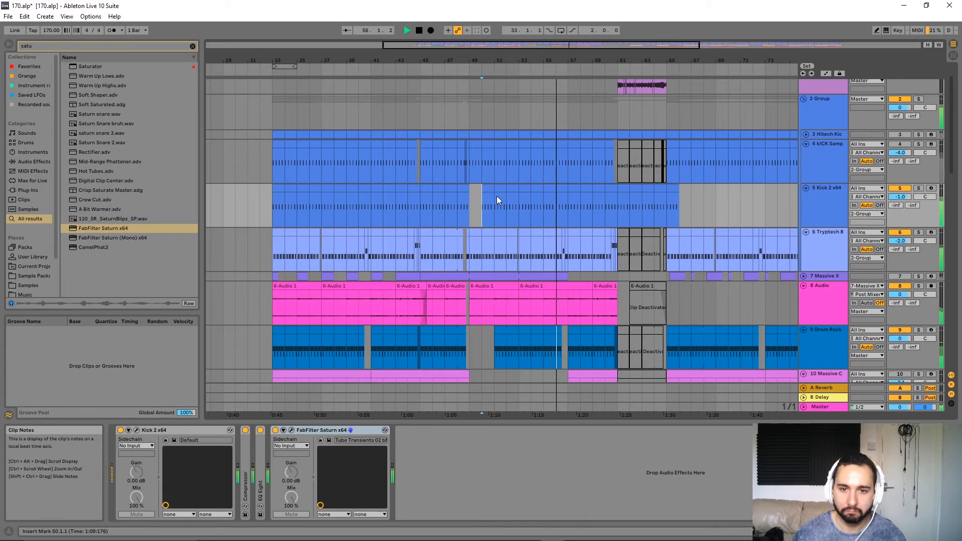
key(space)
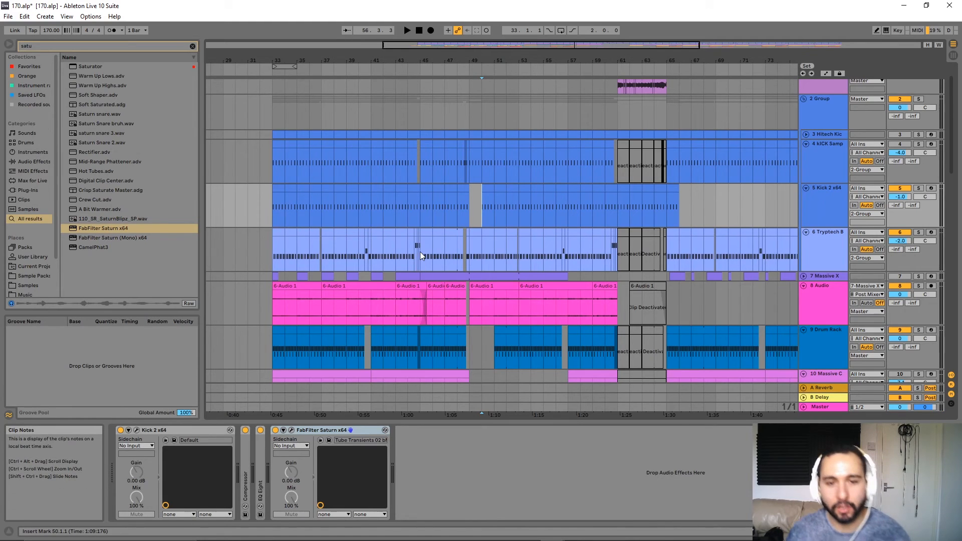
Step: Switch between the bass track, the kick sample track and the Kick 2 track to compare their device chains
click(834, 248)
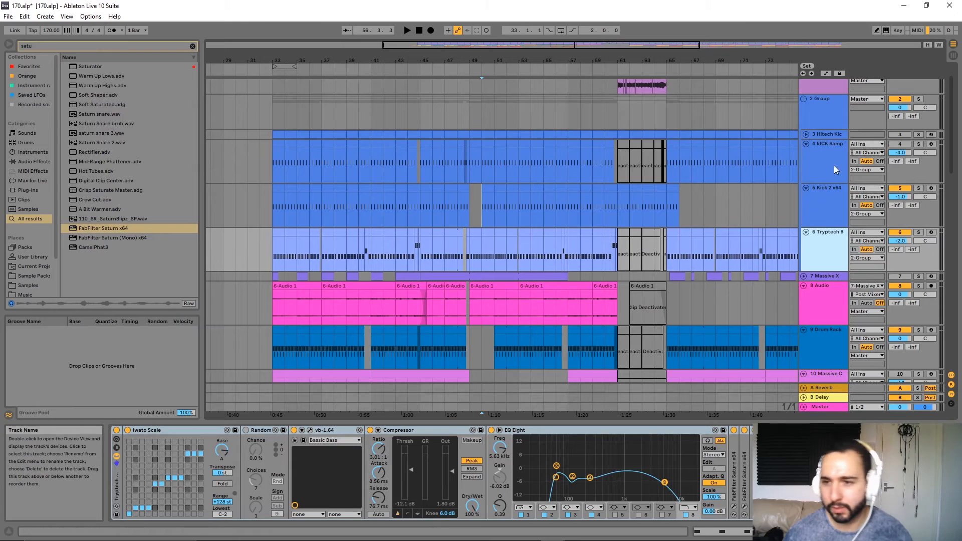
click(815, 203)
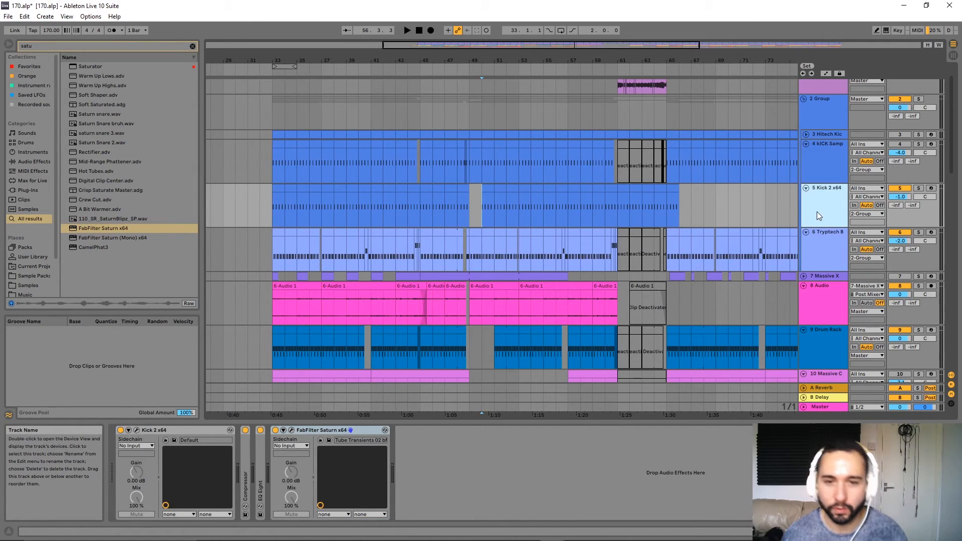
click(834, 176)
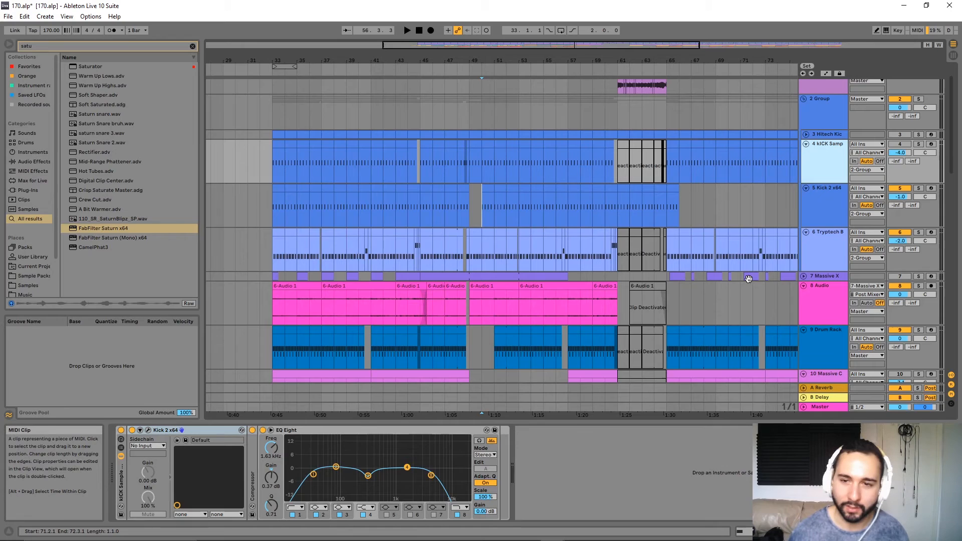
click(838, 244)
click(817, 201)
click(817, 256)
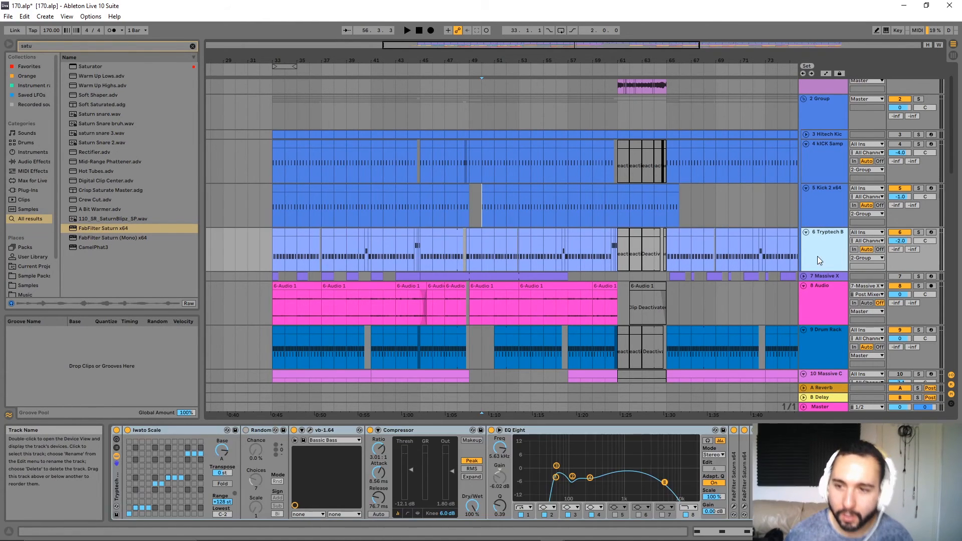
click(830, 201)
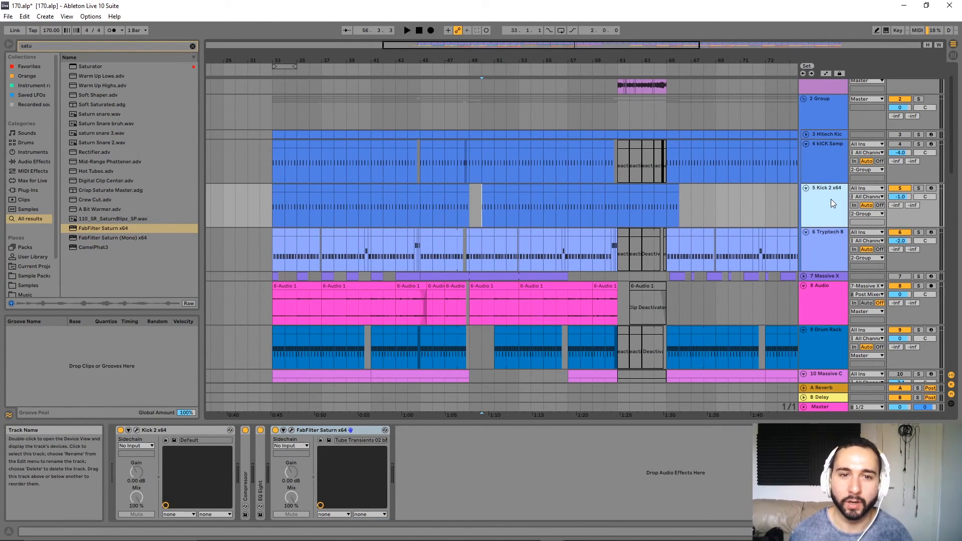
Step: Select the first Kick 2 clip at bar 33 and reopen the Kick 2 instrument window
drag(280, 187, 381, 194)
click(381, 194)
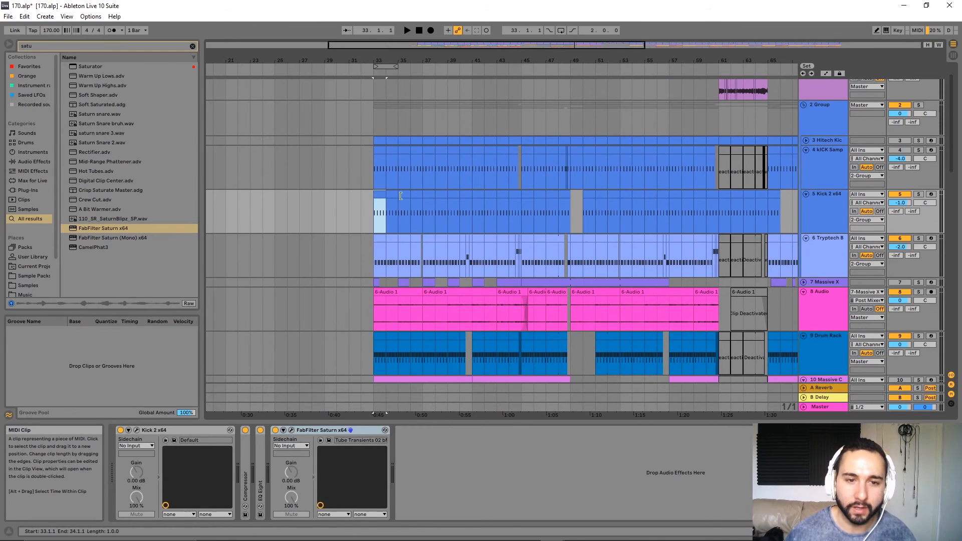
click(137, 429)
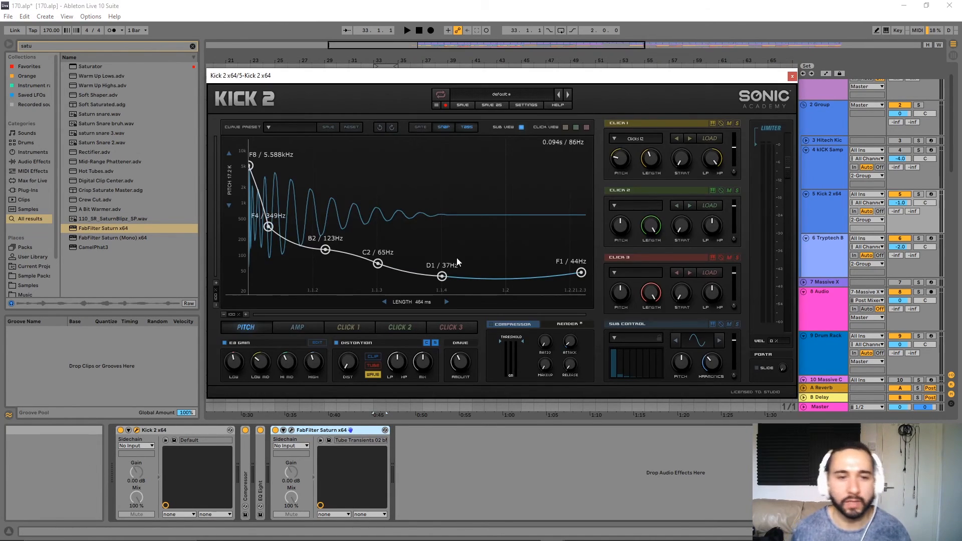